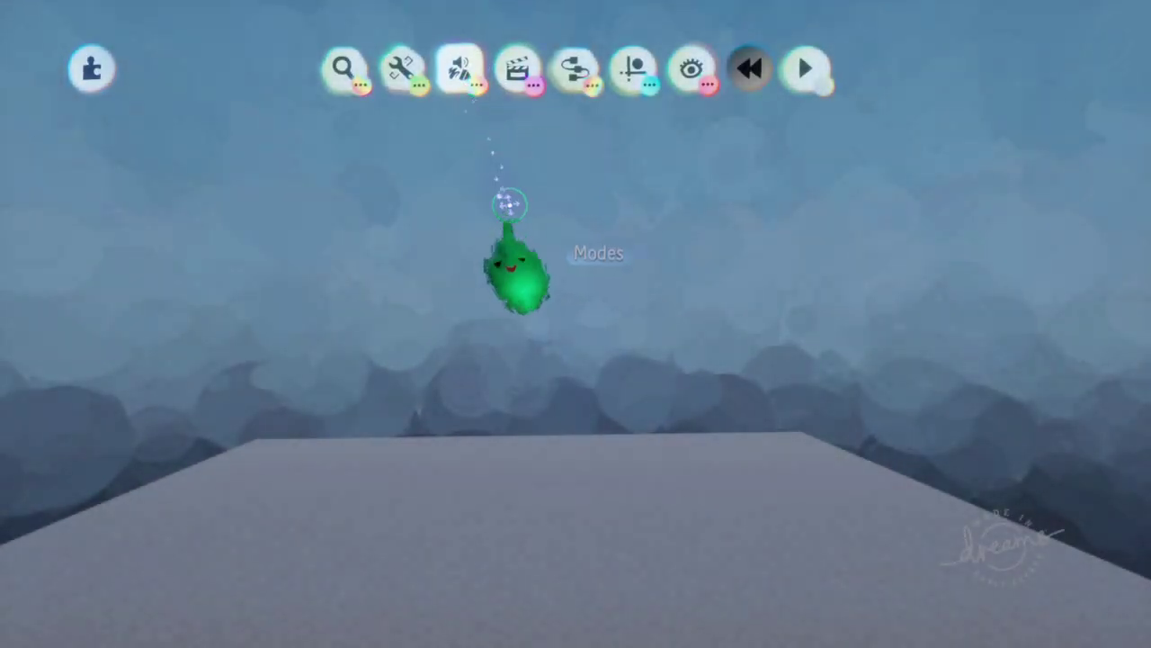
Step: Sculpt a single cube above the platform and leave sculpt mode
{"action": "mouse_move", "coordinate": [522, 244]}
{"action": "middle_mouse_down"}
{"action": "mouse_move", "coordinate": [537, 265]}
{"action": "mouse_move", "coordinate": [526, 254]}
{"action": "middle_mouse_up"}
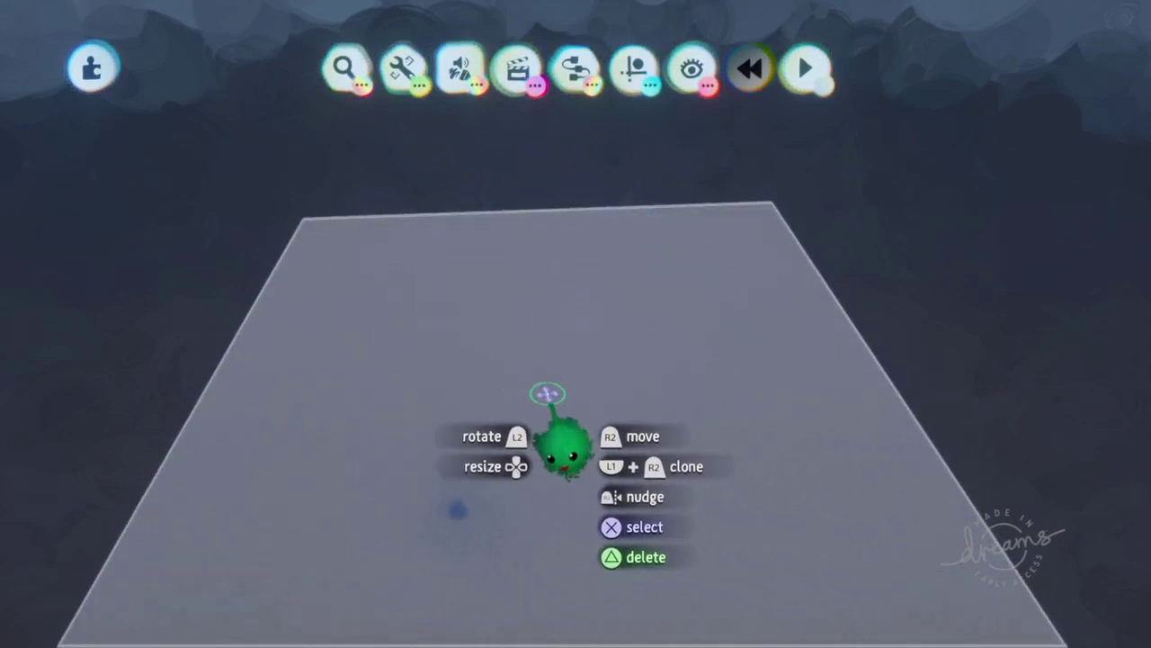
{"action": "left_click", "coordinate": [462, 70]}
{"action": "left_click", "coordinate": [345, 124]}
{"action": "left_click", "coordinate": [410, 241]}
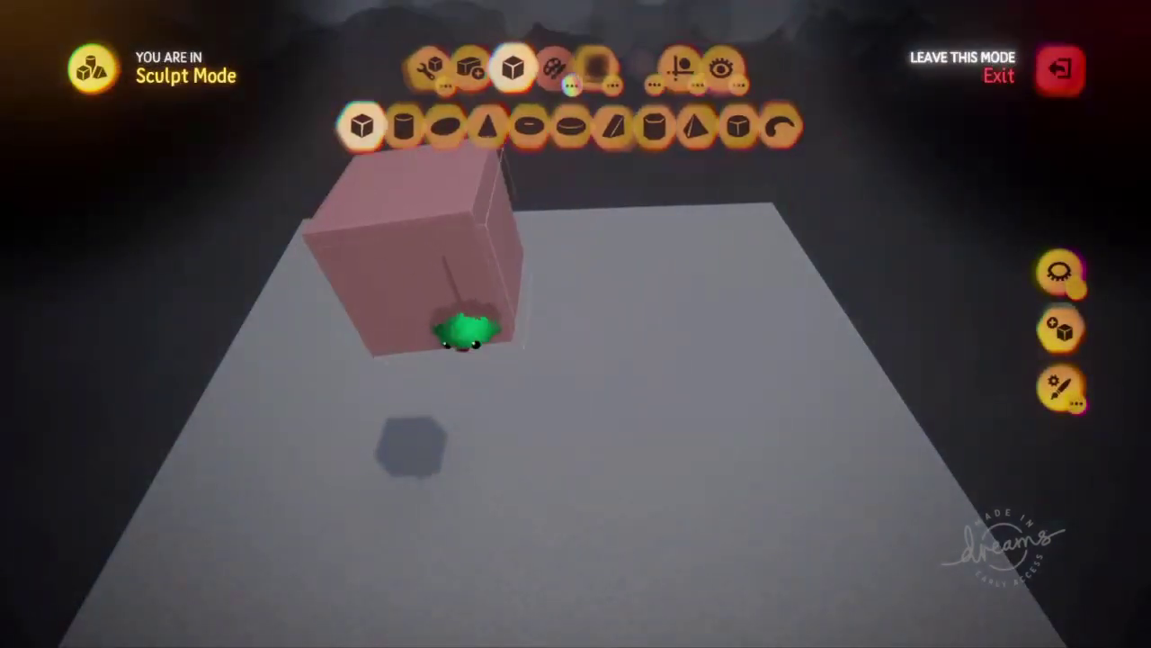
{"action": "key", "text": "Escape"}
Step: Enlarge the cube and reposition it so that it floats above the platform
{"action": "mouse_move", "coordinate": [492, 175]}
{"action": "left_mouse_down"}
{"action": "mouse_move", "coordinate": [522, 136]}
{"action": "mouse_move", "coordinate": [577, 192]}
{"action": "mouse_move", "coordinate": [637, 385]}
{"action": "mouse_move", "coordinate": [623, 427]}
{"action": "left_mouse_up"}
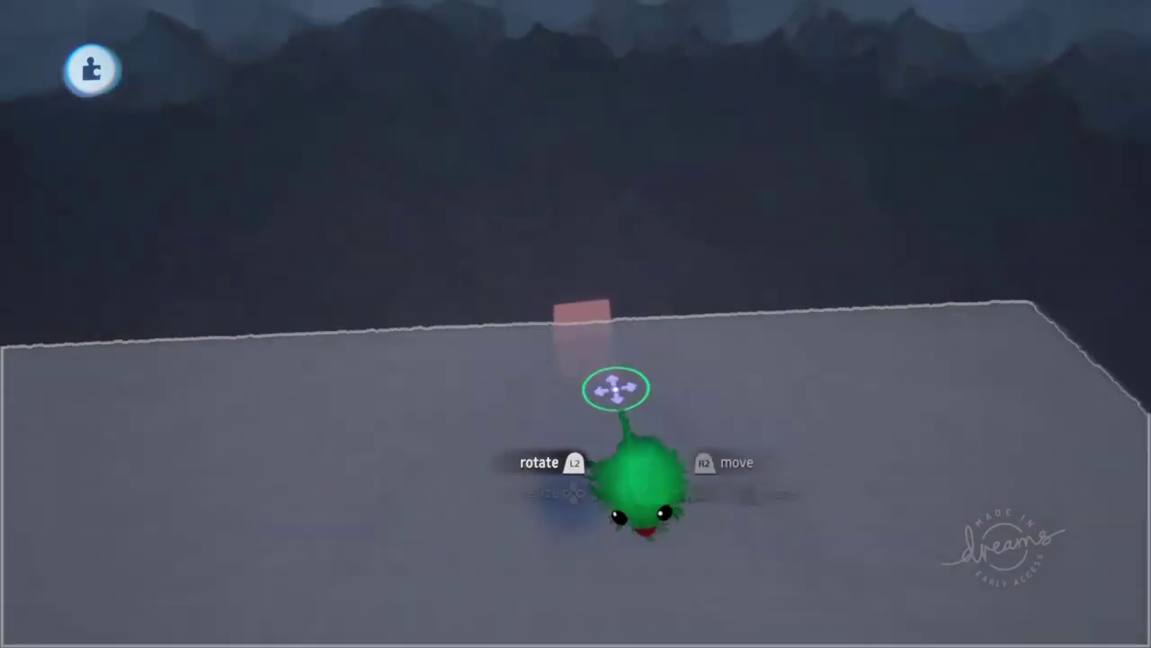
{"action": "middle_click_drag", "start_coordinate": [620, 337], "coordinate": [600, 343]}
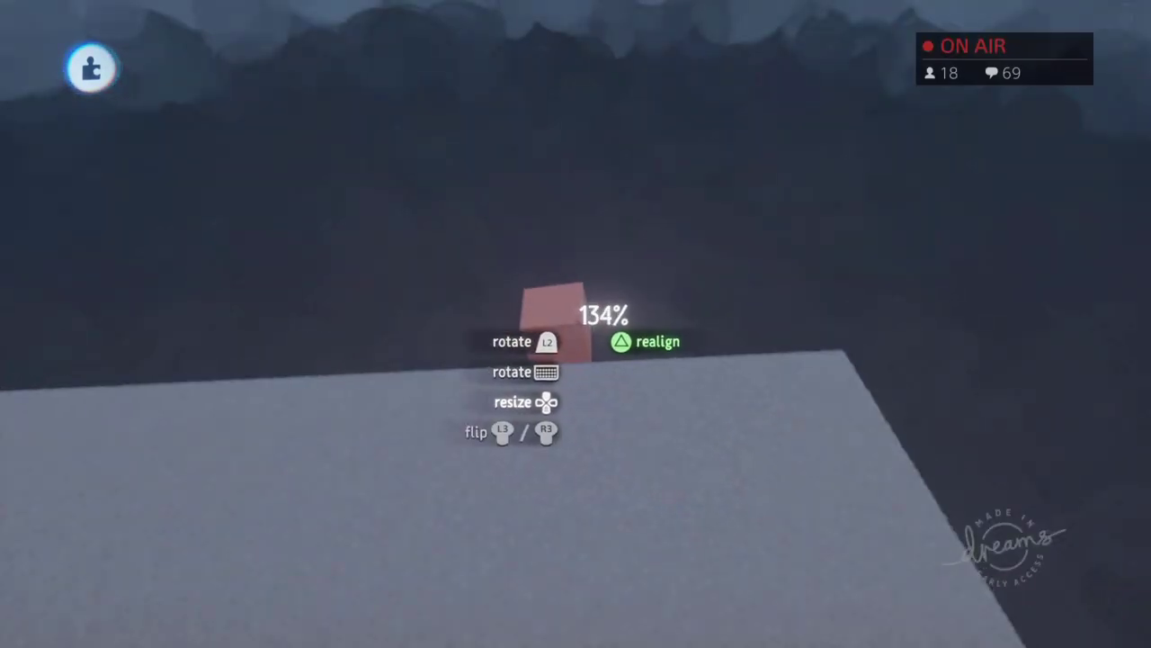
{"action": "key", "text": "Up"}
{"action": "left_click_drag", "start_coordinate": [585, 342], "coordinate": [650, 351]}
{"action": "scroll", "coordinate": [602, 387], "scroll_direction": "down", "scroll_amount": 5}
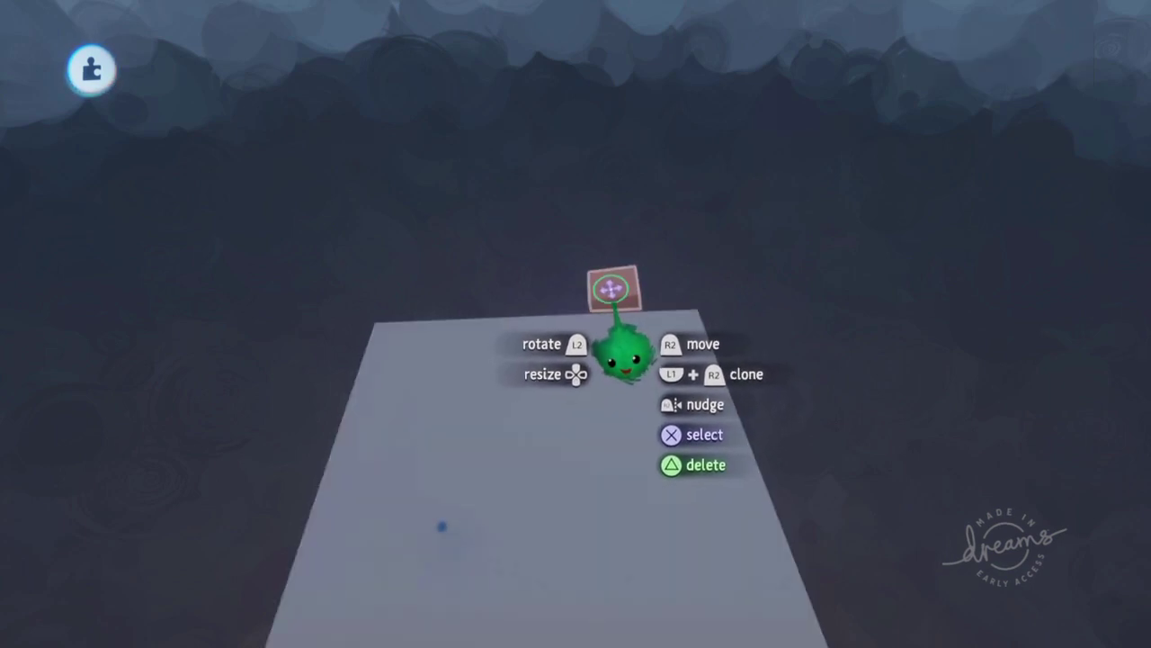
{"action": "left_click_drag", "start_coordinate": [590, 249], "coordinate": [591, 270]}
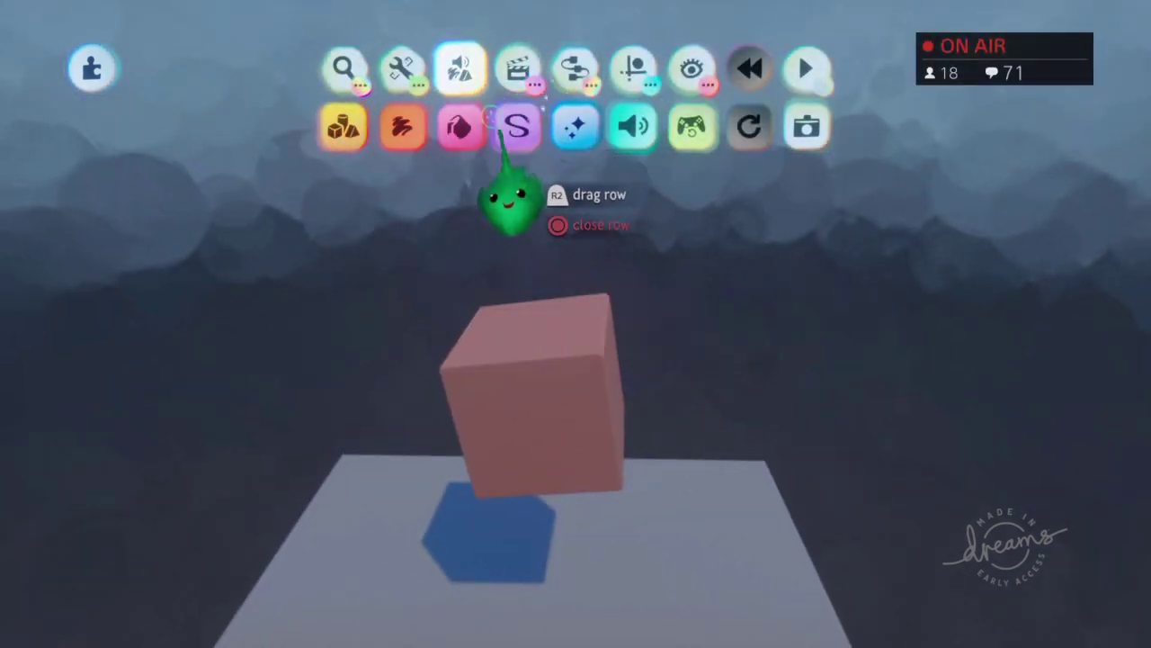
Step: Place a Grab Sensor on the cube's front face and open its settings
{"action": "left_click", "coordinate": [575, 125]}
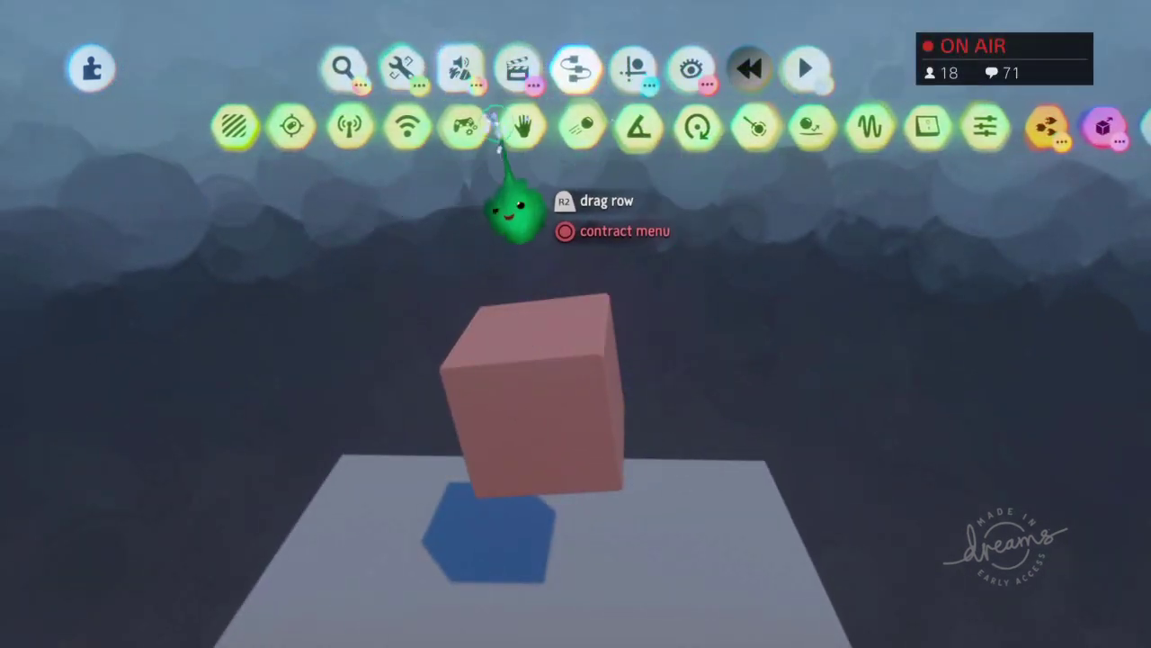
{"action": "left_click", "coordinate": [540, 126]}
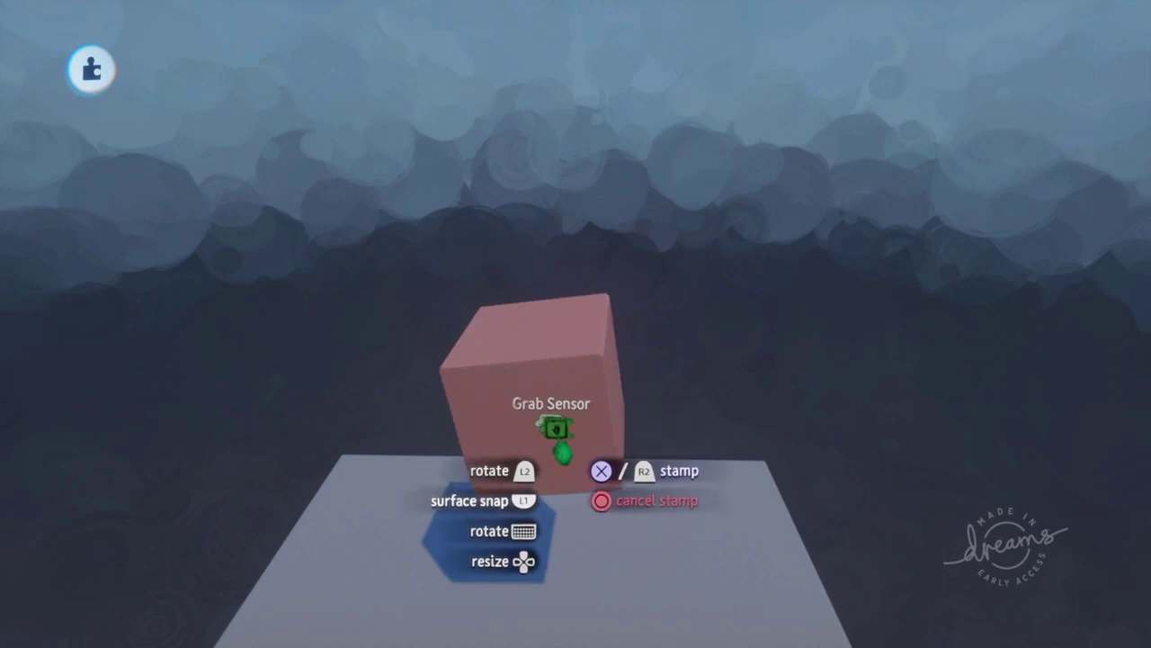
{"action": "left_click", "coordinate": [556, 430]}
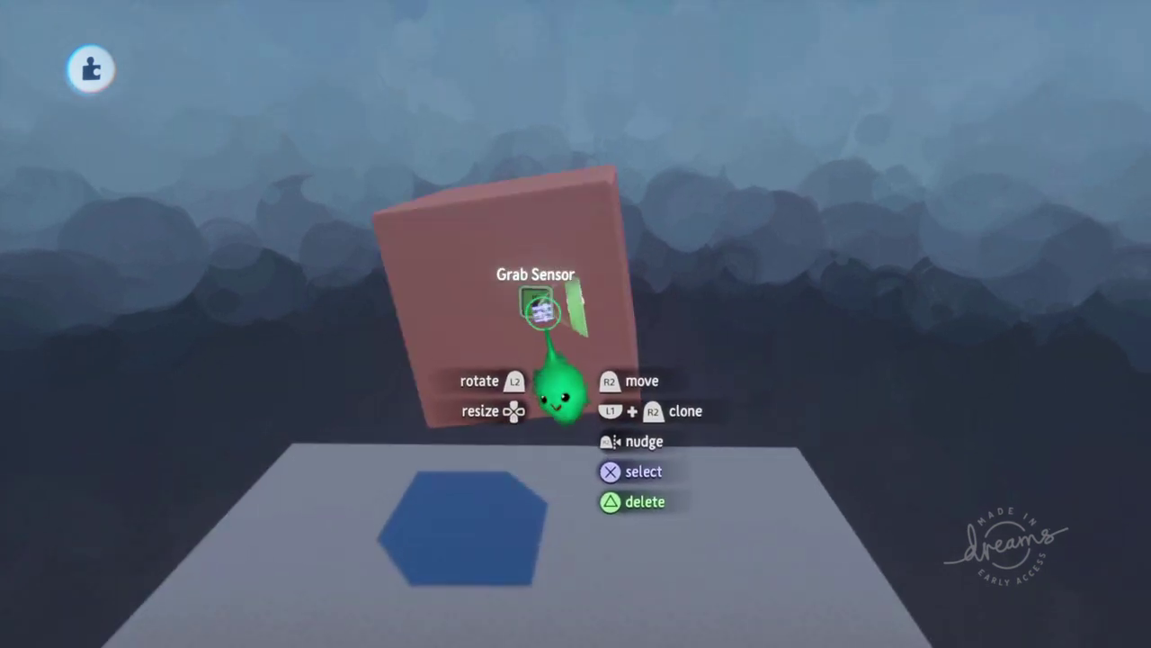
{"action": "left_click", "coordinate": [536, 304]}
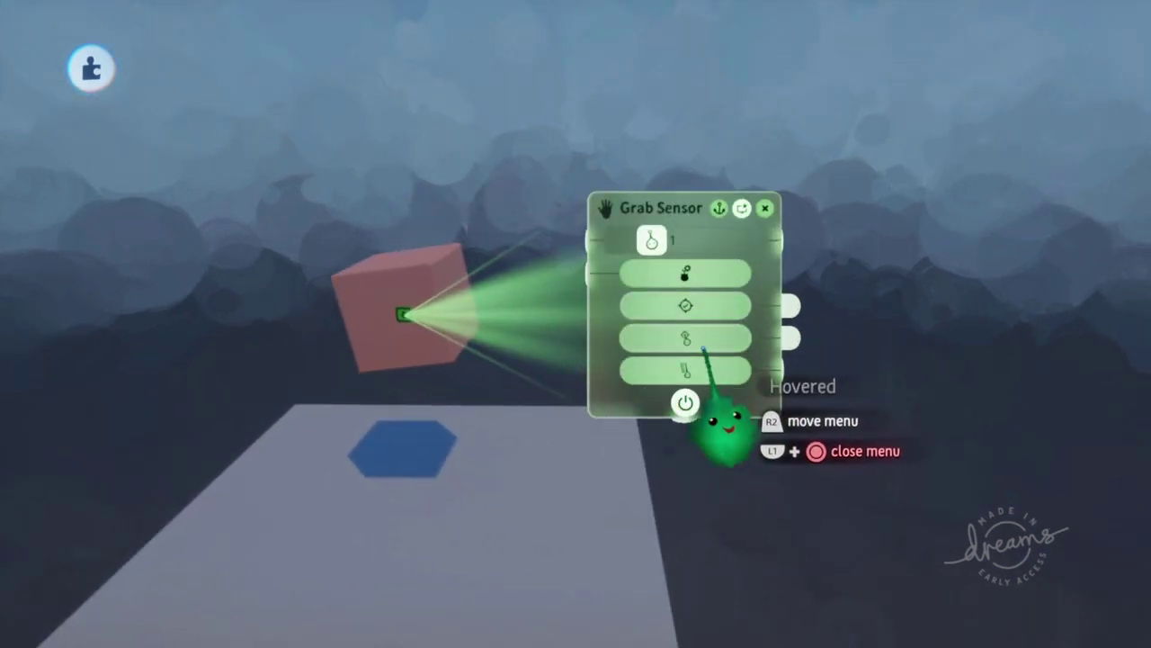
{"action": "middle_click_drag", "start_coordinate": [511, 335], "coordinate": [572, 295]}
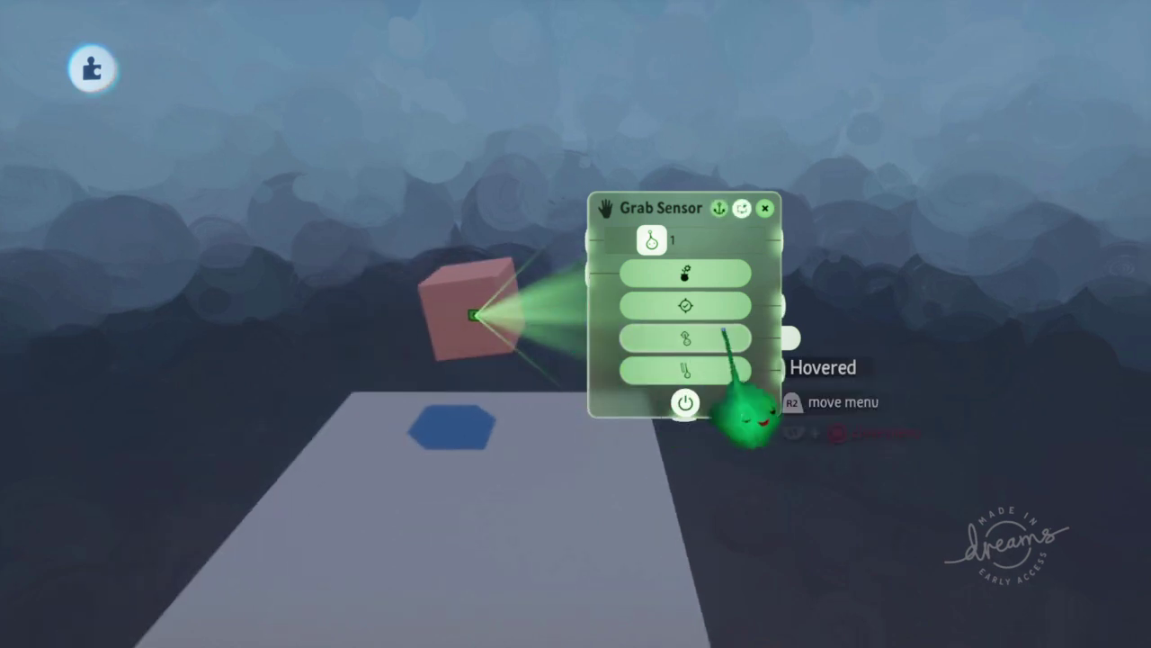
Step: Add a keyframe that records the cube's Glow at about 12%, stop recording and close the sculpture properties
{"action": "left_click", "coordinate": [517, 74]}
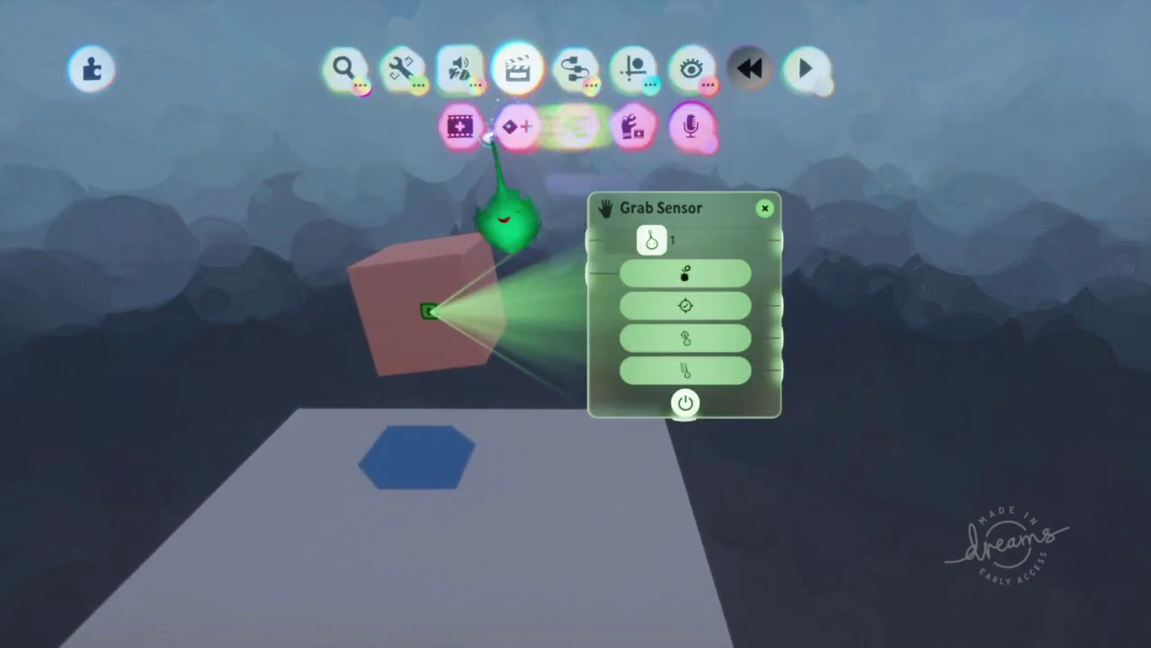
{"action": "left_click", "coordinate": [504, 129]}
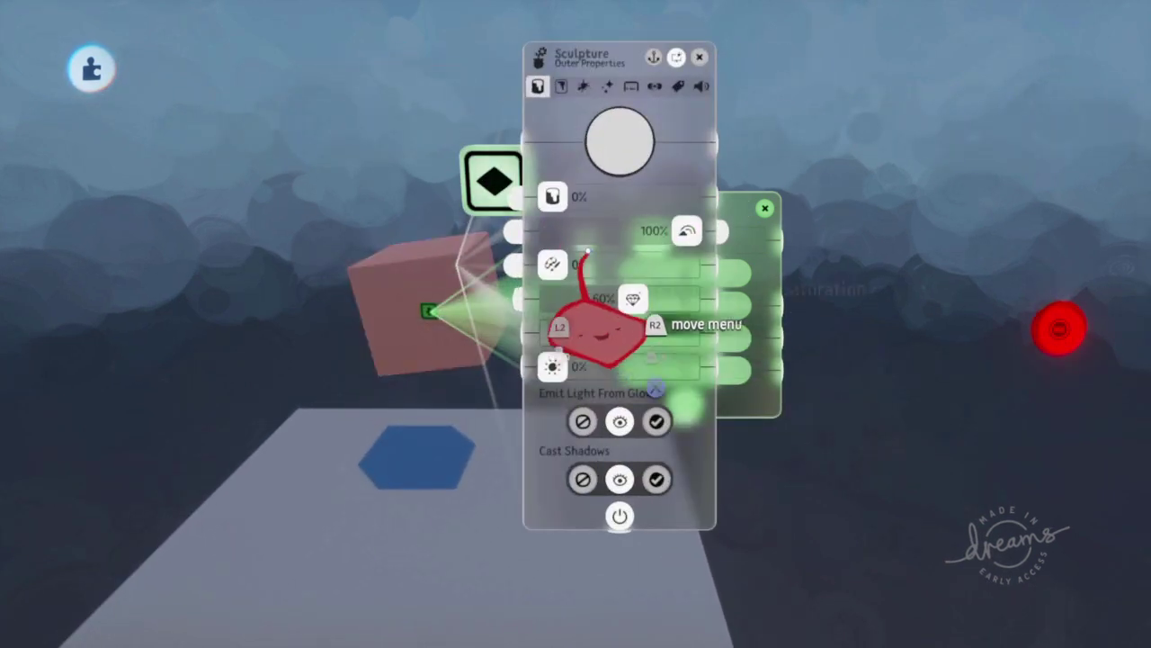
{"action": "left_click_drag", "start_coordinate": [562, 372], "coordinate": [581, 372]}
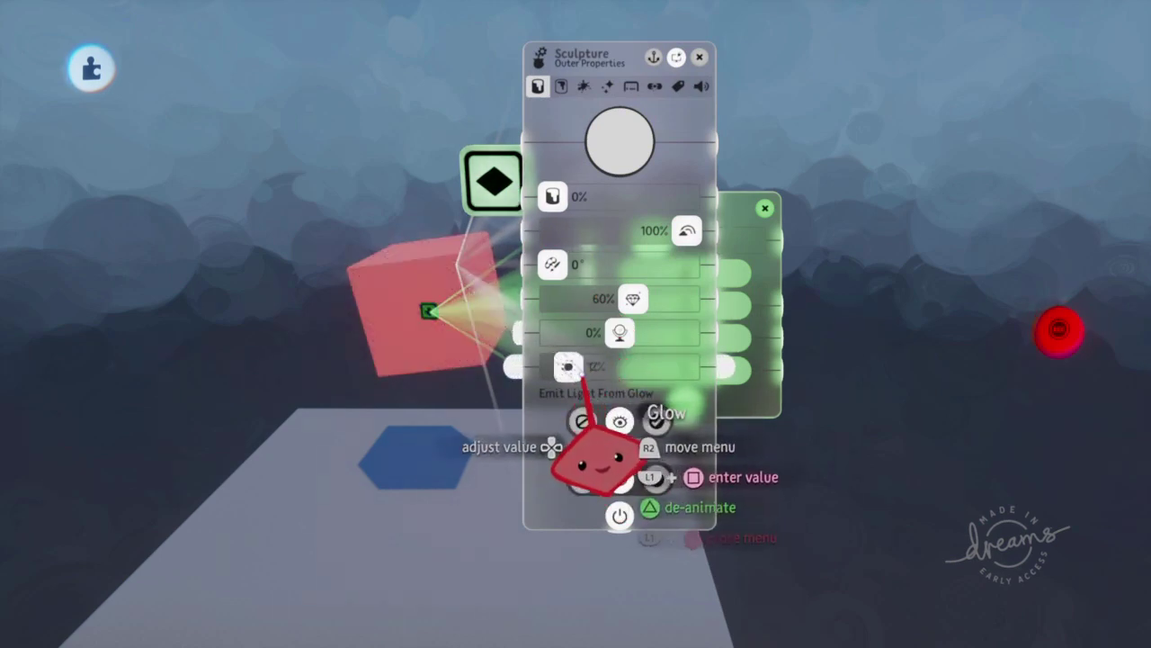
{"action": "left_click", "coordinate": [1051, 335]}
{"action": "mouse_move", "coordinate": [657, 376]}
{"action": "left_mouse_down"}
{"action": "mouse_move", "coordinate": [902, 370]}
{"action": "mouse_move", "coordinate": [951, 352]}
{"action": "left_mouse_up"}
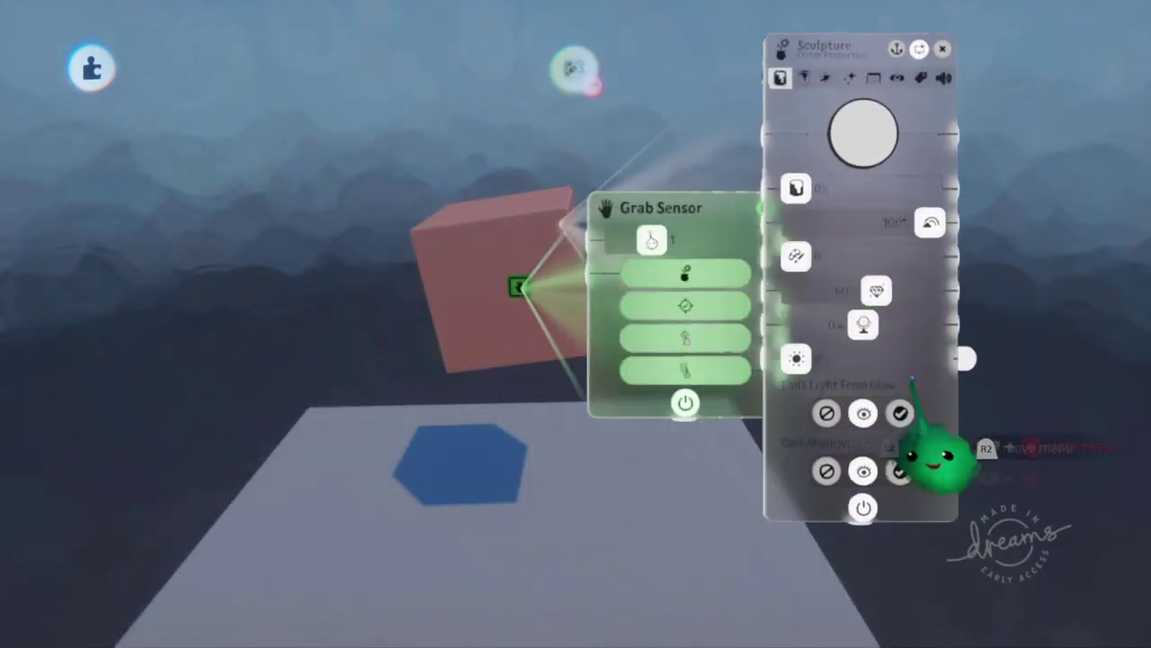
{"action": "key", "text": "Escape"}
Step: Wire the Grab Sensor's Hovered output to the keyframe and test hovering over the cube in play mode
{"action": "mouse_move", "coordinate": [734, 338]}
{"action": "left_mouse_down"}
{"action": "mouse_move", "coordinate": [762, 316]}
{"action": "mouse_move", "coordinate": [812, 308]}
{"action": "left_mouse_up"}
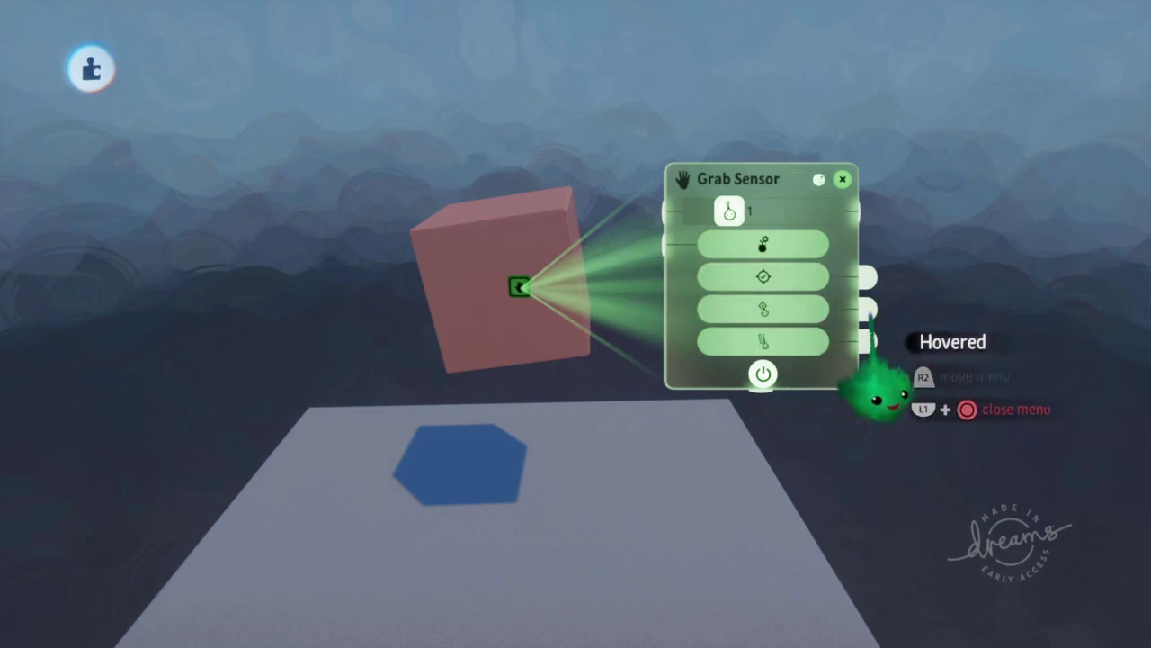
{"action": "left_click_drag", "start_coordinate": [611, 326], "coordinate": [564, 251]}
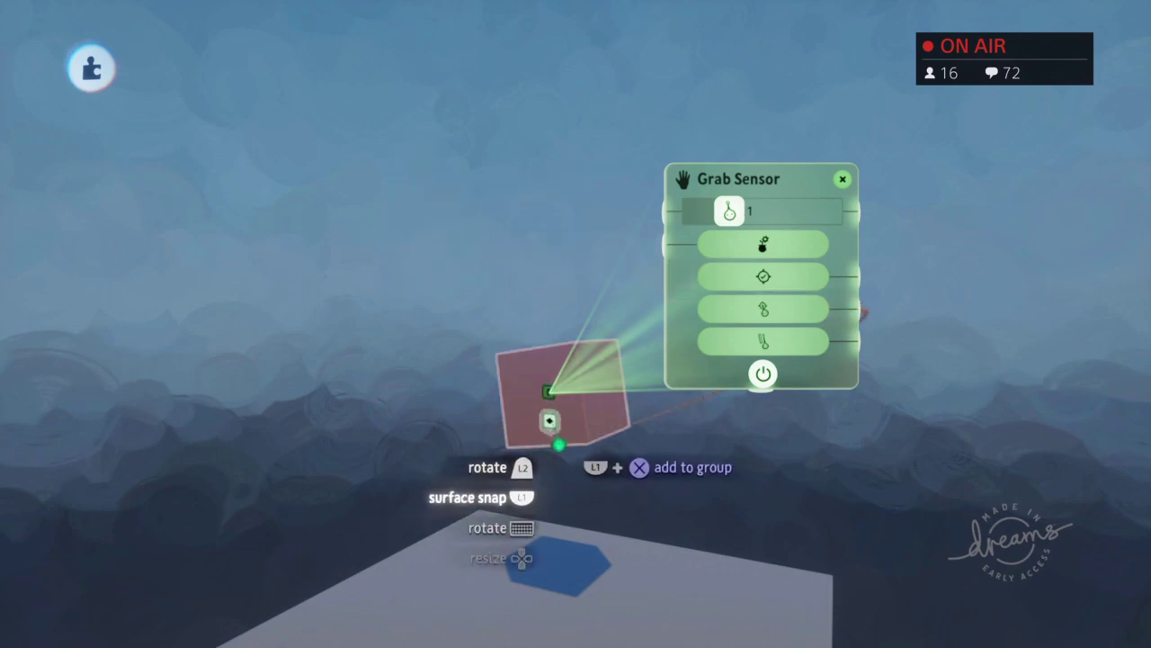
{"action": "key", "text": "Escape"}
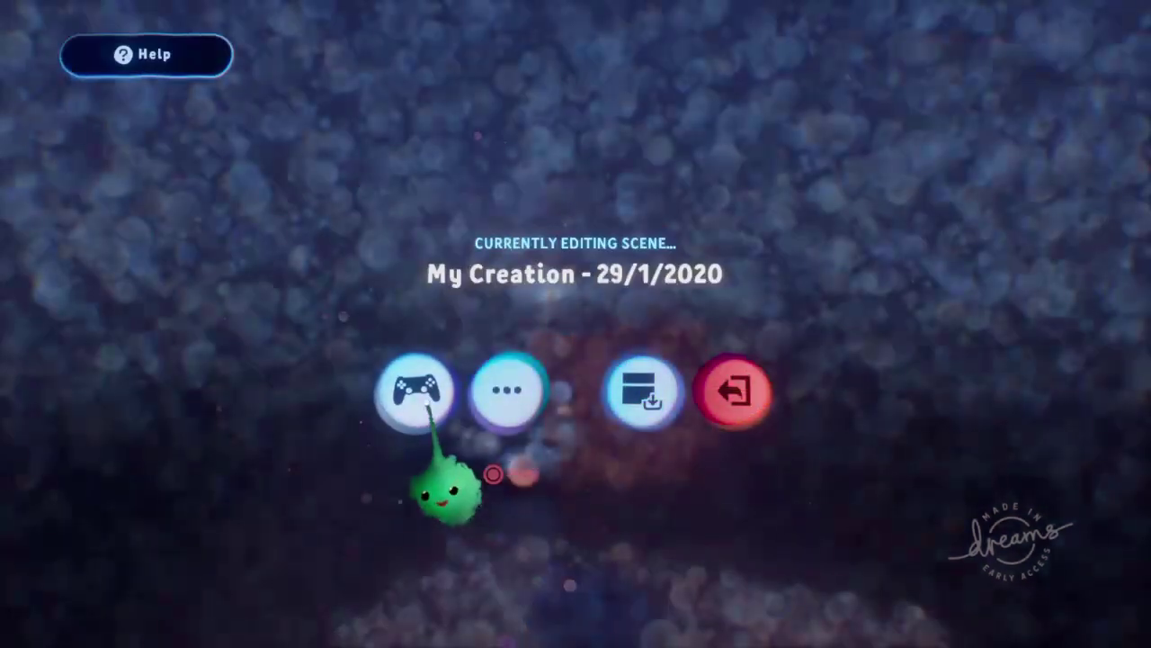
{"action": "left_click", "coordinate": [429, 409]}
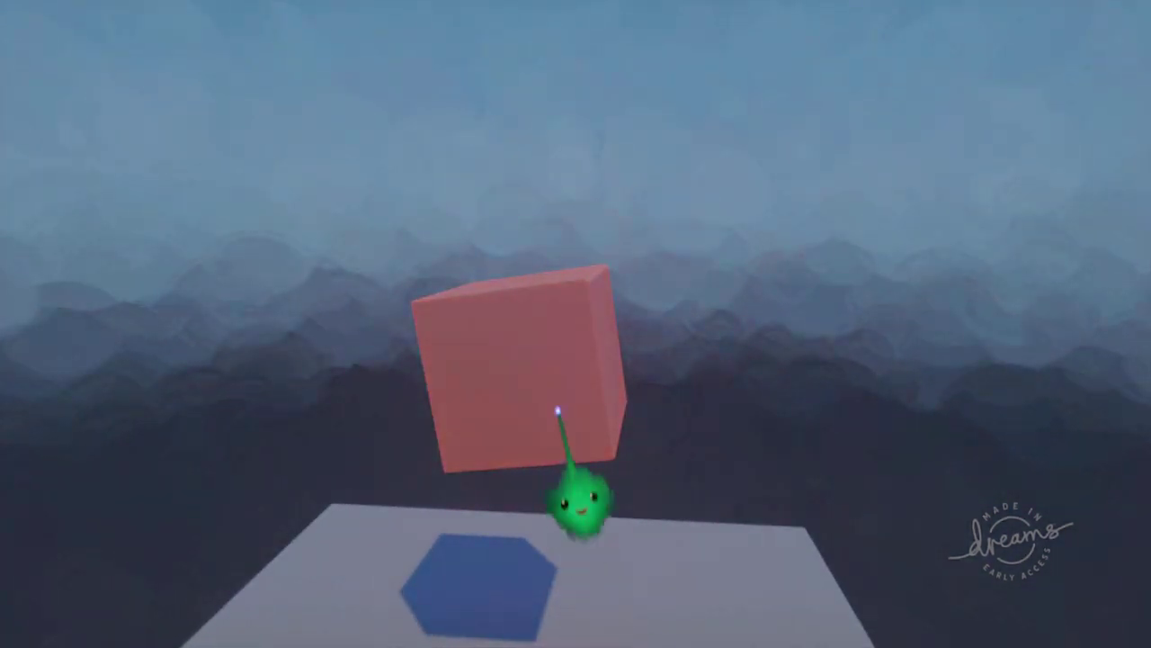
{"action": "key", "text": "Escape"}
{"action": "left_click", "coordinate": [371, 385]}
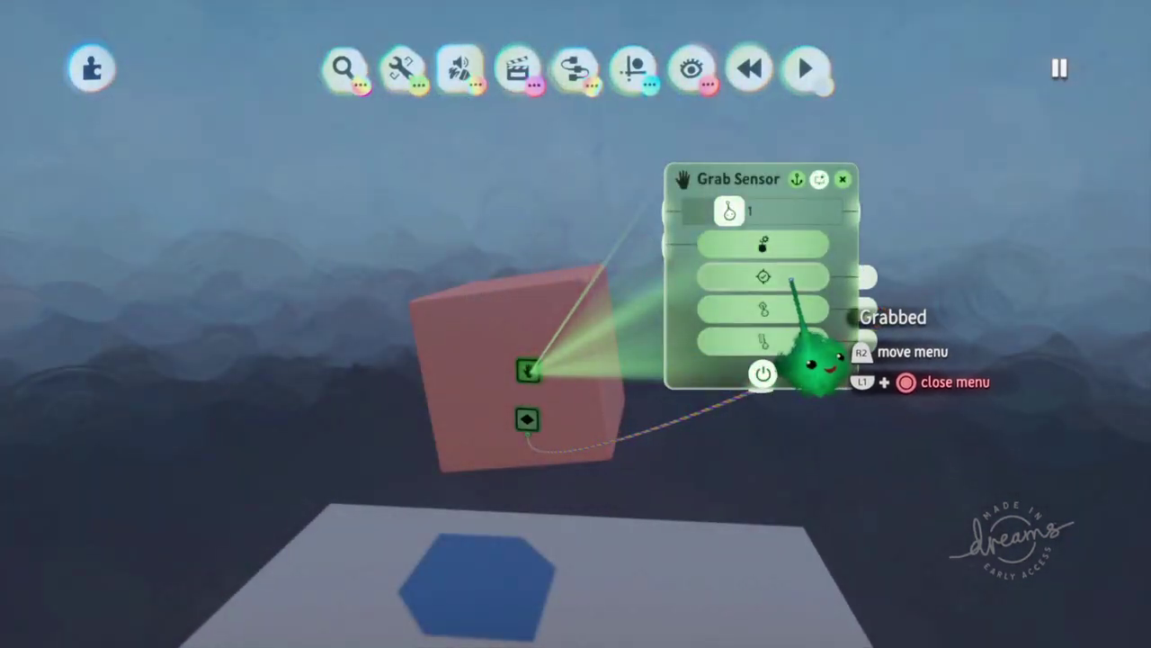
Step: Rewire the keyframe to the Grab Sensor's Grabbed output and test it on the cube in play mode
{"action": "left_click", "coordinate": [885, 321]}
{"action": "left_click", "coordinate": [869, 276]}
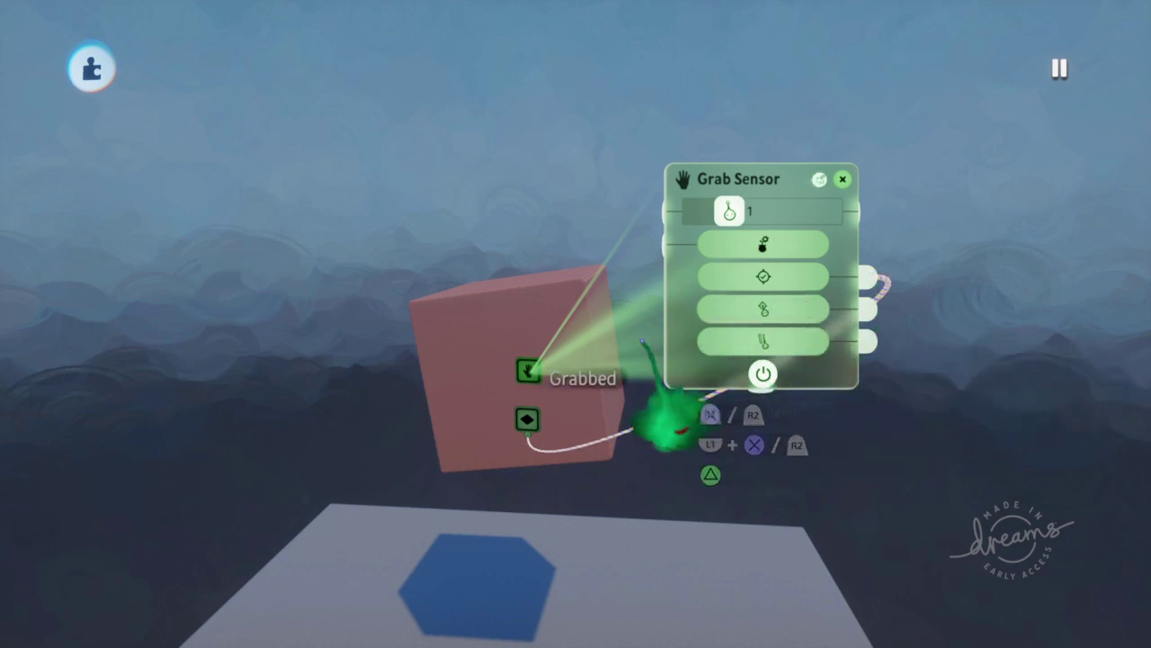
{"action": "left_click_drag", "start_coordinate": [511, 400], "coordinate": [586, 317]}
{"action": "mouse_move", "coordinate": [666, 227]}
{"action": "left_mouse_down"}
{"action": "mouse_move", "coordinate": [663, 192]}
{"action": "mouse_move", "coordinate": [693, 504]}
{"action": "mouse_move", "coordinate": [684, 455]}
{"action": "left_mouse_up"}
{"action": "key", "text": "Escape"}
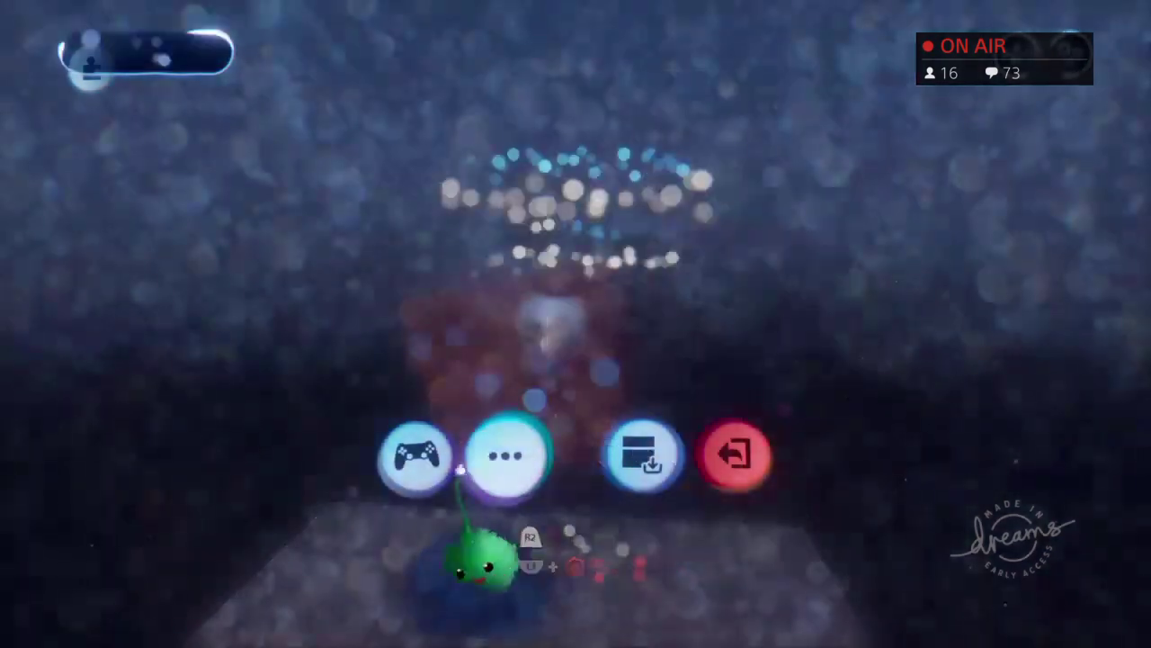
{"action": "left_click", "coordinate": [414, 455]}
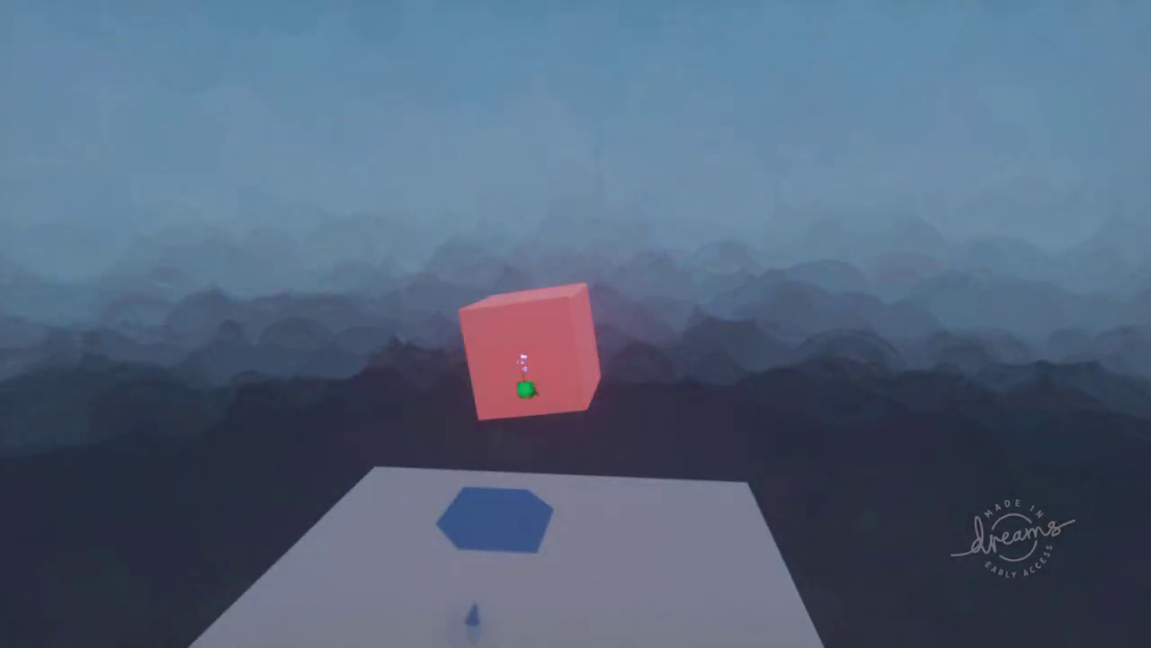
{"action": "key", "text": "Escape"}
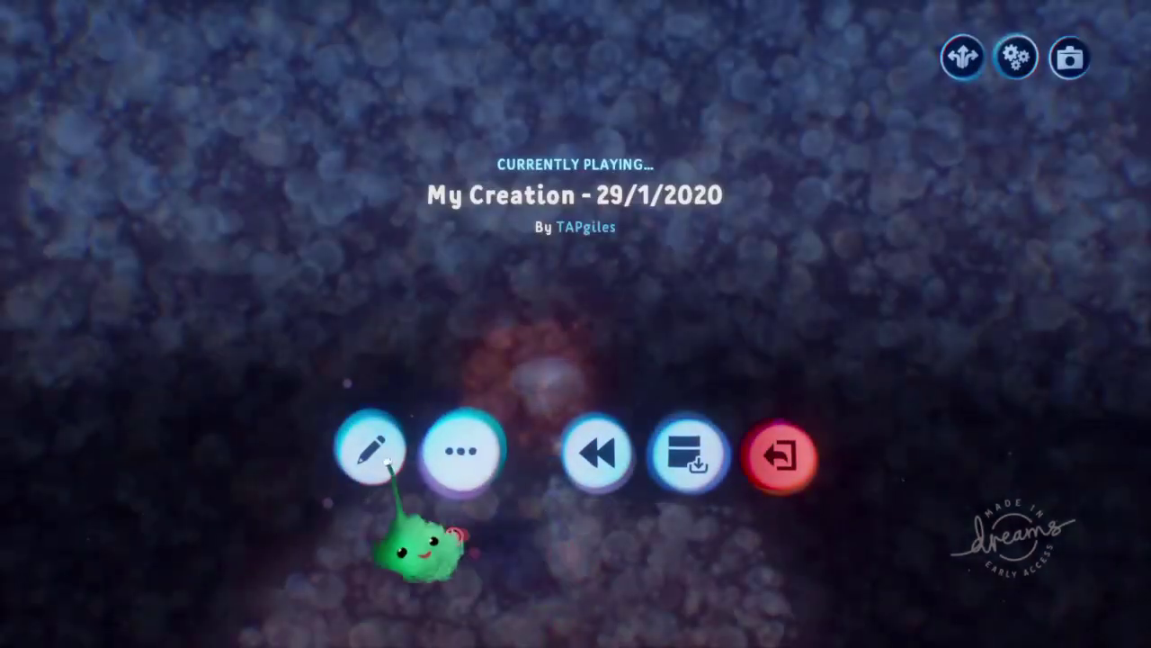
{"action": "left_click", "coordinate": [374, 453]}
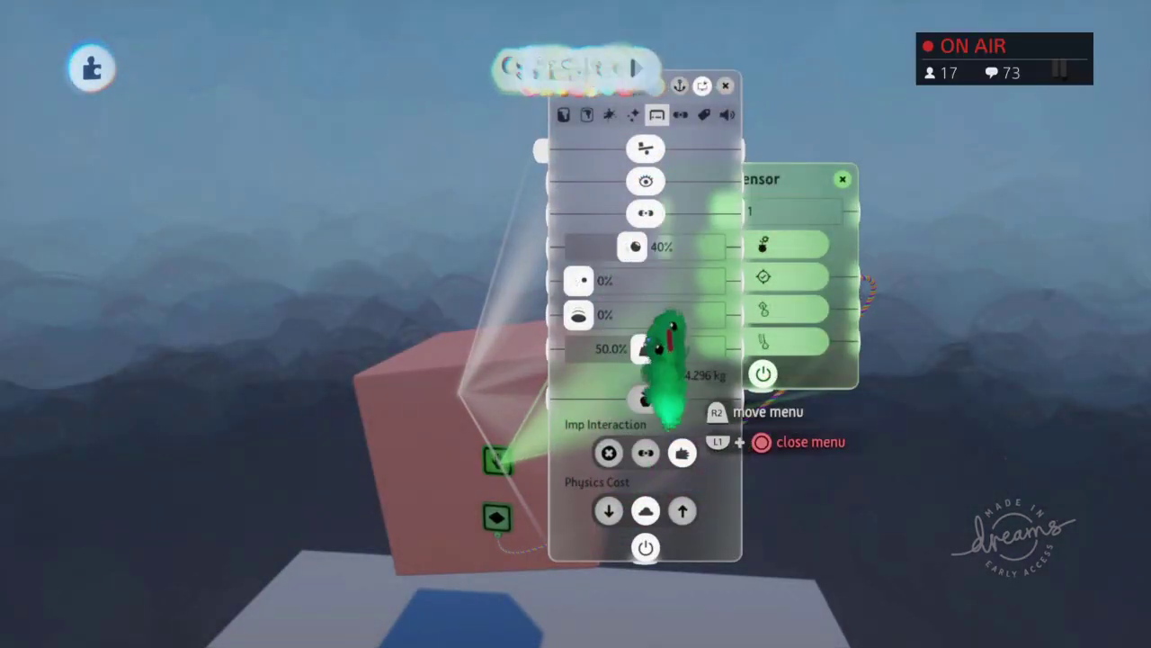
Step: Make the cube movable and test grabbing it in play mode, returning to edit mode
{"action": "key", "text": "Escape"}
{"action": "left_click", "coordinate": [415, 454]}
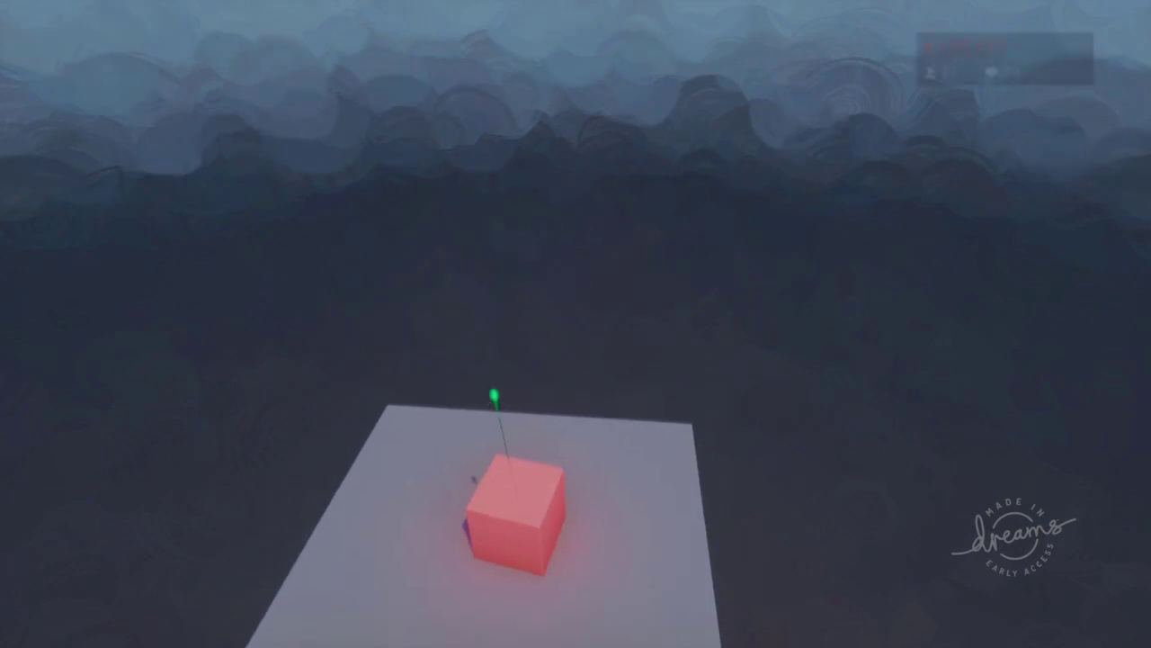
{"action": "key", "text": "Escape"}
{"action": "left_click", "coordinate": [369, 453]}
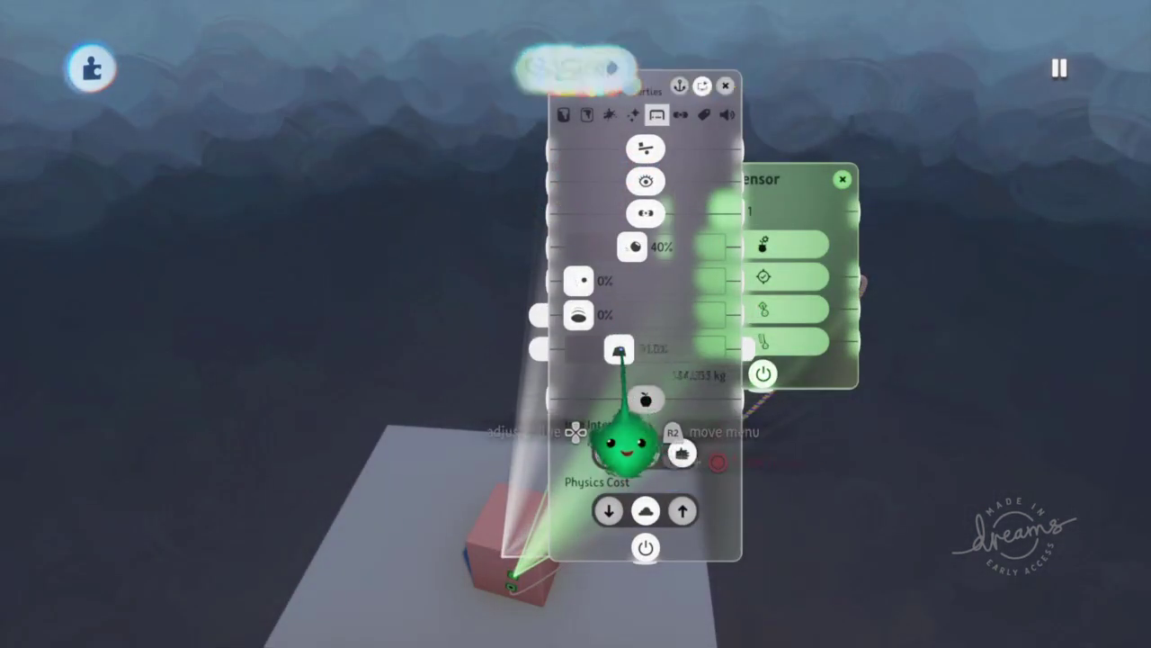
Step: Test grabbing the cube with a lower density in play mode, then rewind the scene in edit mode
{"action": "key", "text": "Escape"}
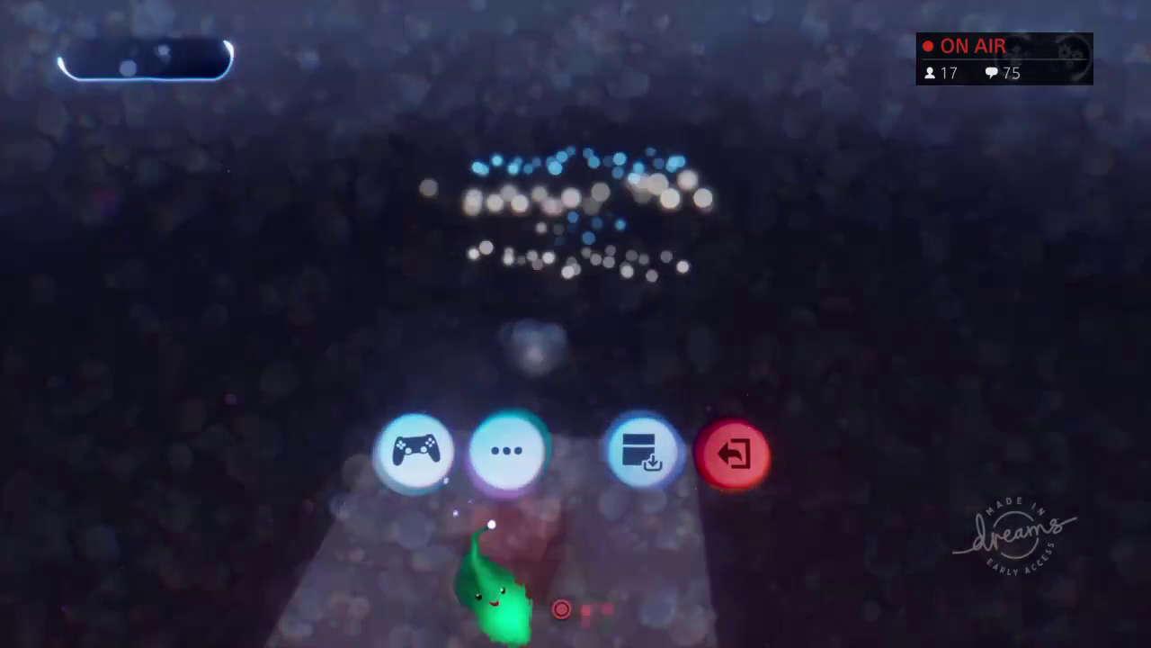
{"action": "left_click", "coordinate": [414, 454]}
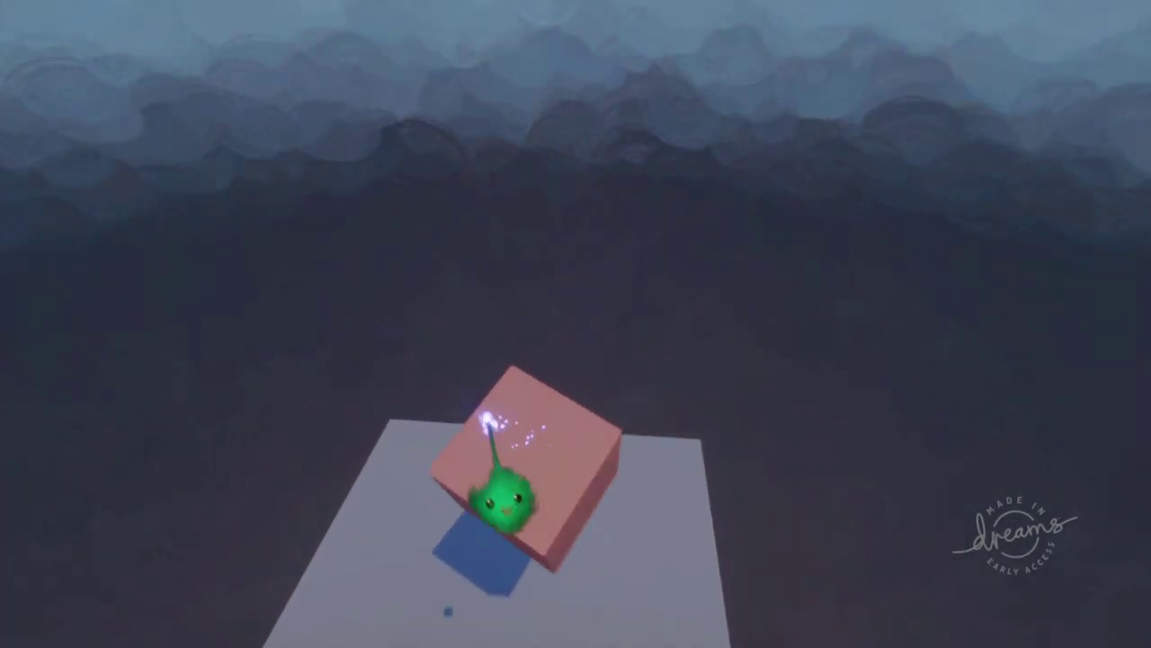
{"action": "key", "text": "Escape"}
{"action": "left_click", "coordinate": [387, 453]}
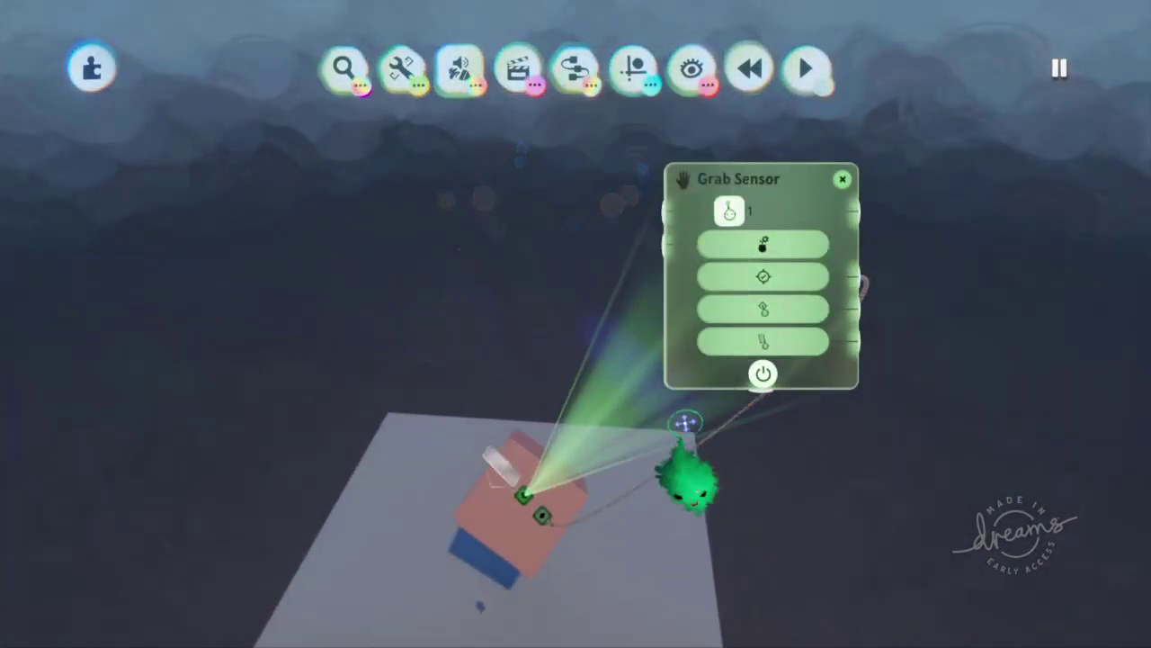
{"action": "key", "text": "Left"}
{"action": "key", "text": "Escape"}
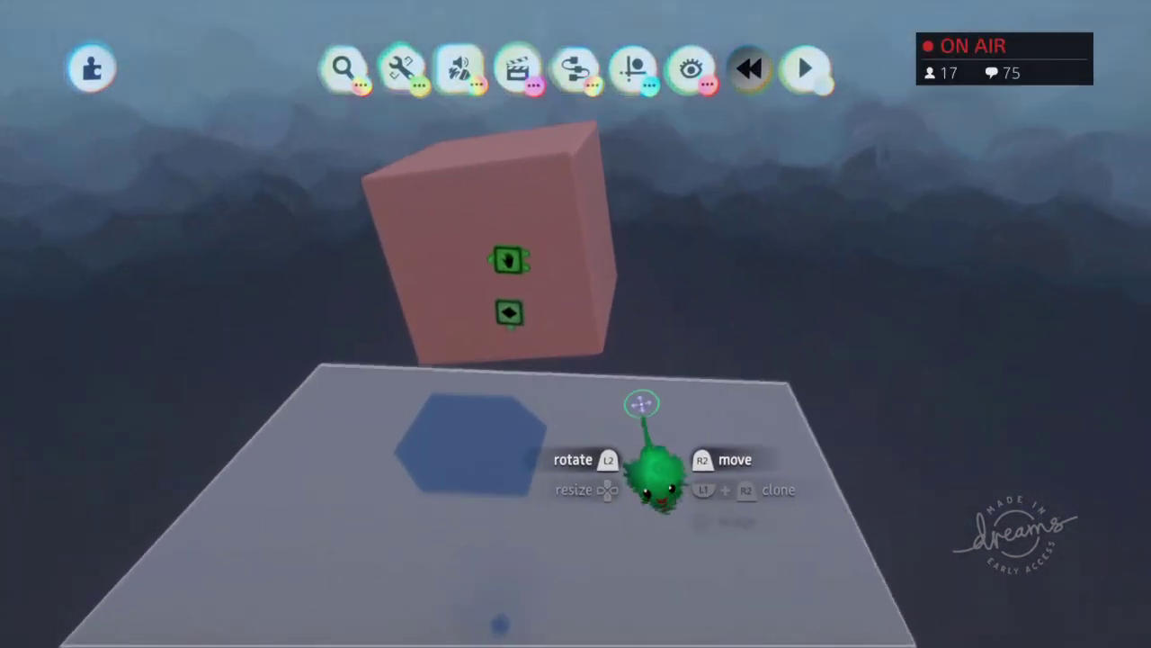
Step: Delete the cube together with its Grab Sensor and keyframe
{"action": "scroll", "coordinate": [594, 360], "scroll_direction": "down", "scroll_amount": 3}
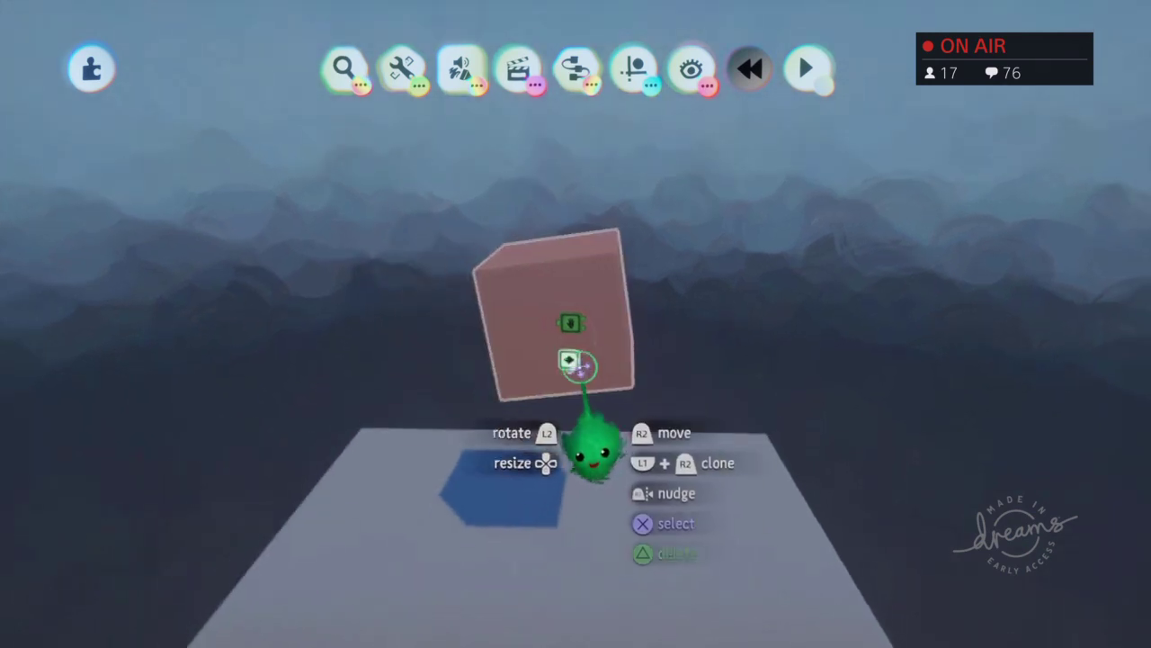
{"action": "scroll", "coordinate": [604, 345], "scroll_direction": "up", "scroll_amount": 3}
{"action": "scroll", "coordinate": [636, 387], "scroll_direction": "down", "scroll_amount": 3}
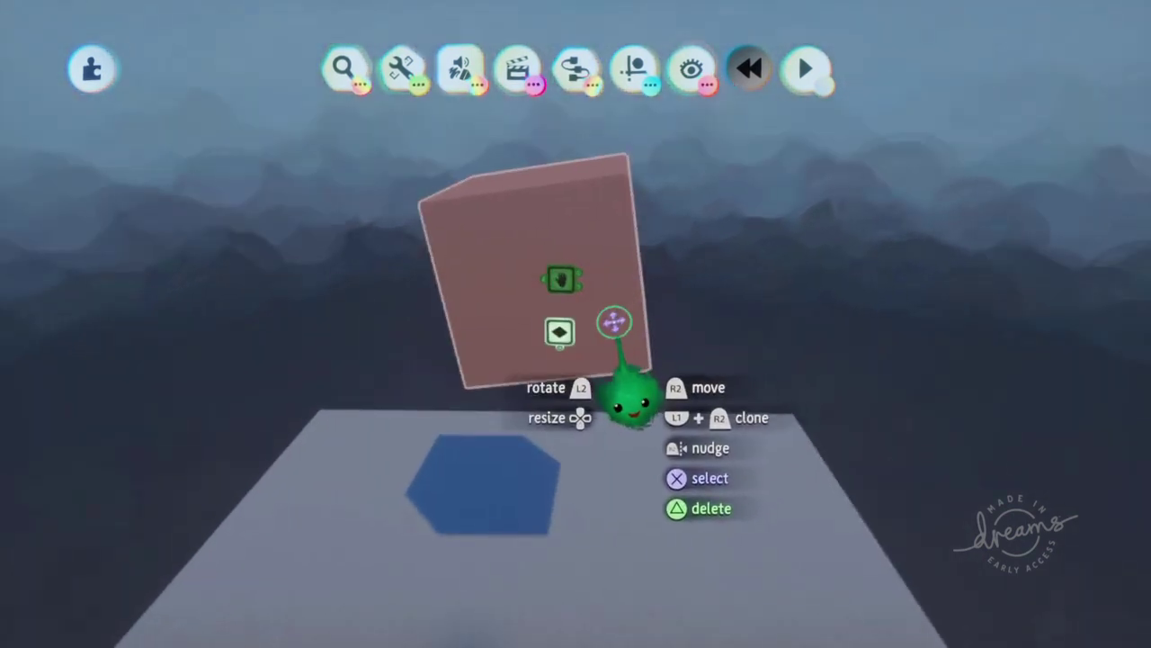
{"action": "key", "text": "Delete"}
Step: Sculpt a new cube over the far side of the empty platform and exit sculpt mode
{"action": "middle_click_drag", "start_coordinate": [618, 351], "coordinate": [602, 254]}
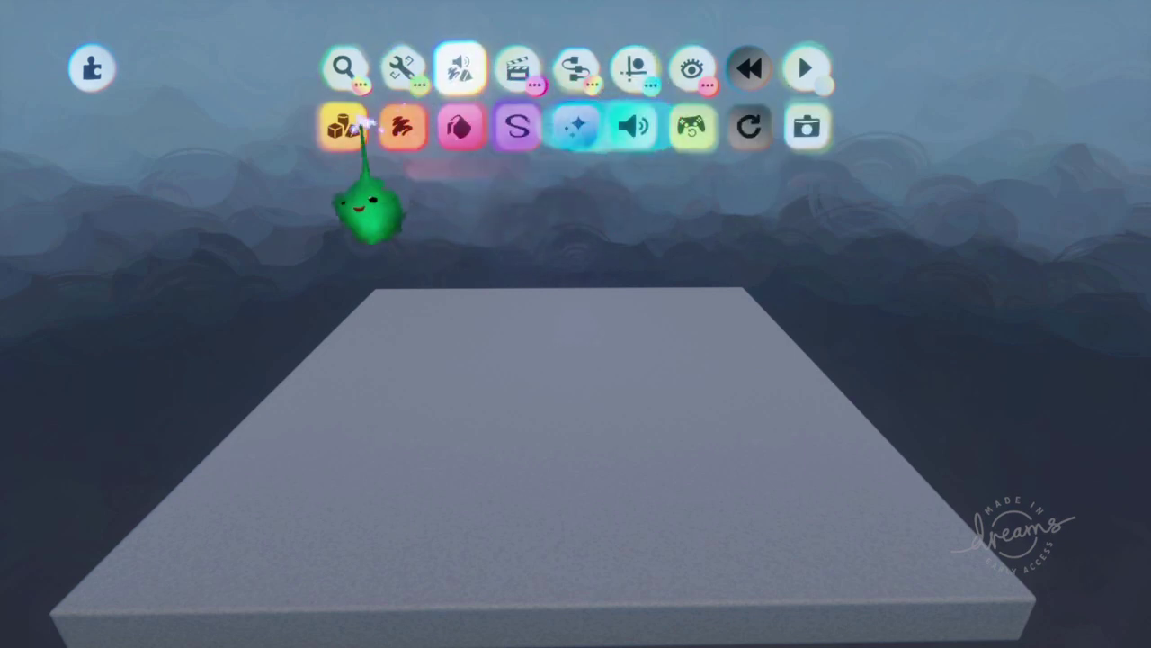
{"action": "left_click", "coordinate": [362, 126]}
{"action": "left_click", "coordinate": [455, 273]}
{"action": "key", "text": "Escape"}
{"action": "key", "text": "Escape"}
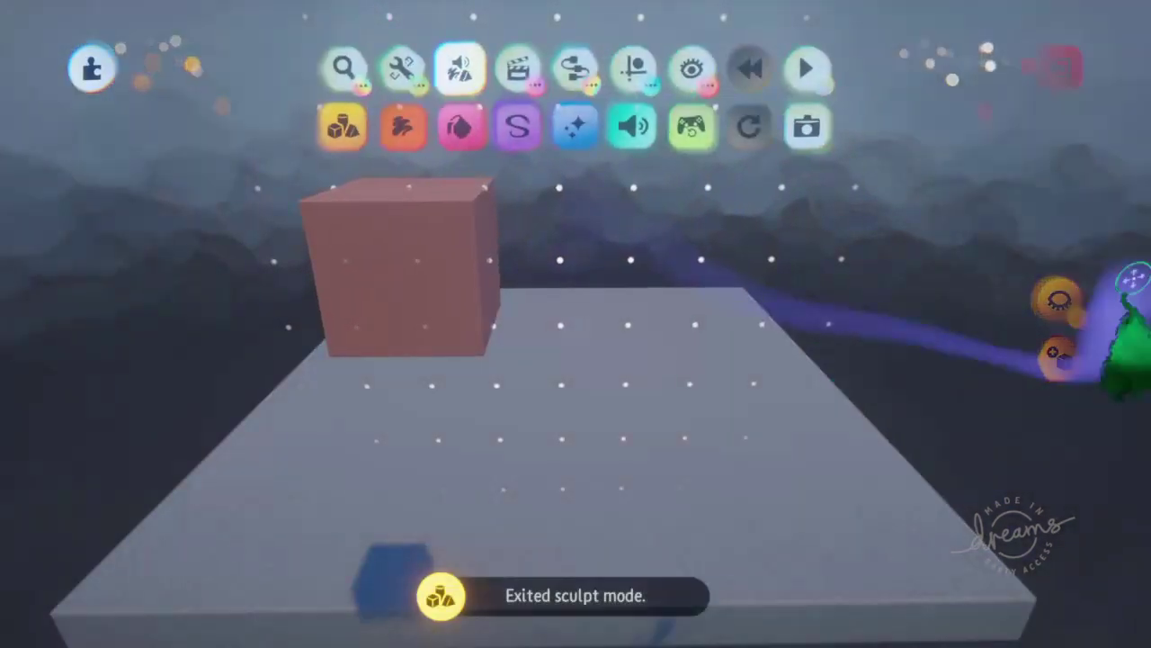
Step: Stamp a Microchip on the front face of the cube, try moving it beside the cube, and undo that move
{"action": "scroll", "coordinate": [456, 295], "scroll_direction": "up", "scroll_amount": 5}
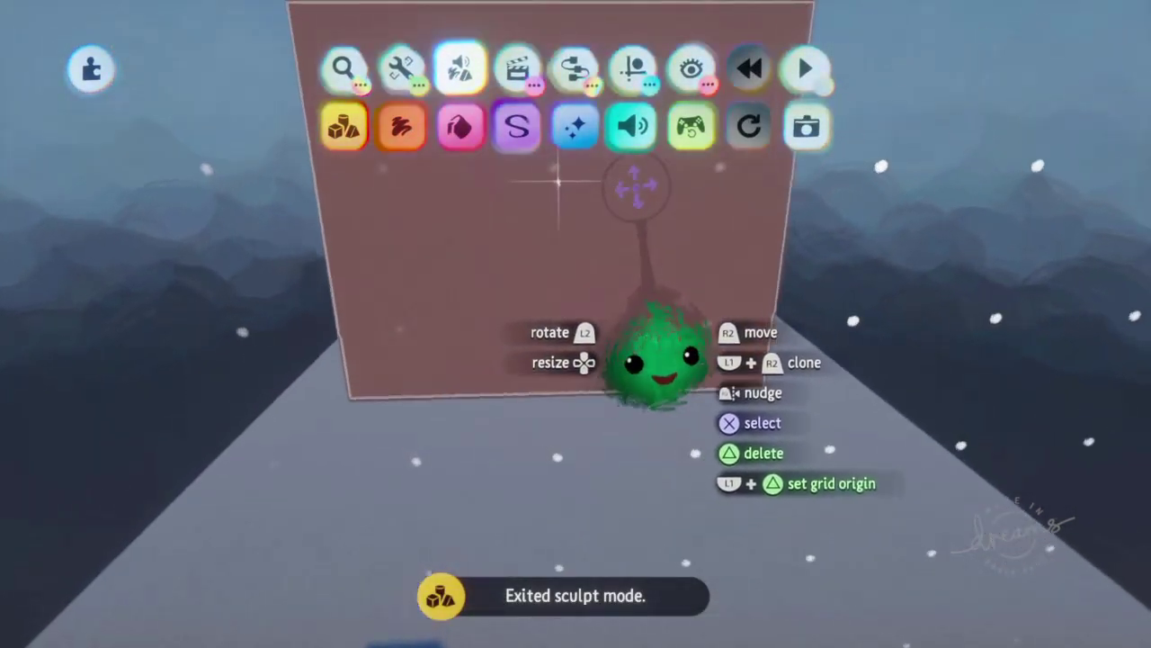
{"action": "left_click", "coordinate": [576, 70]}
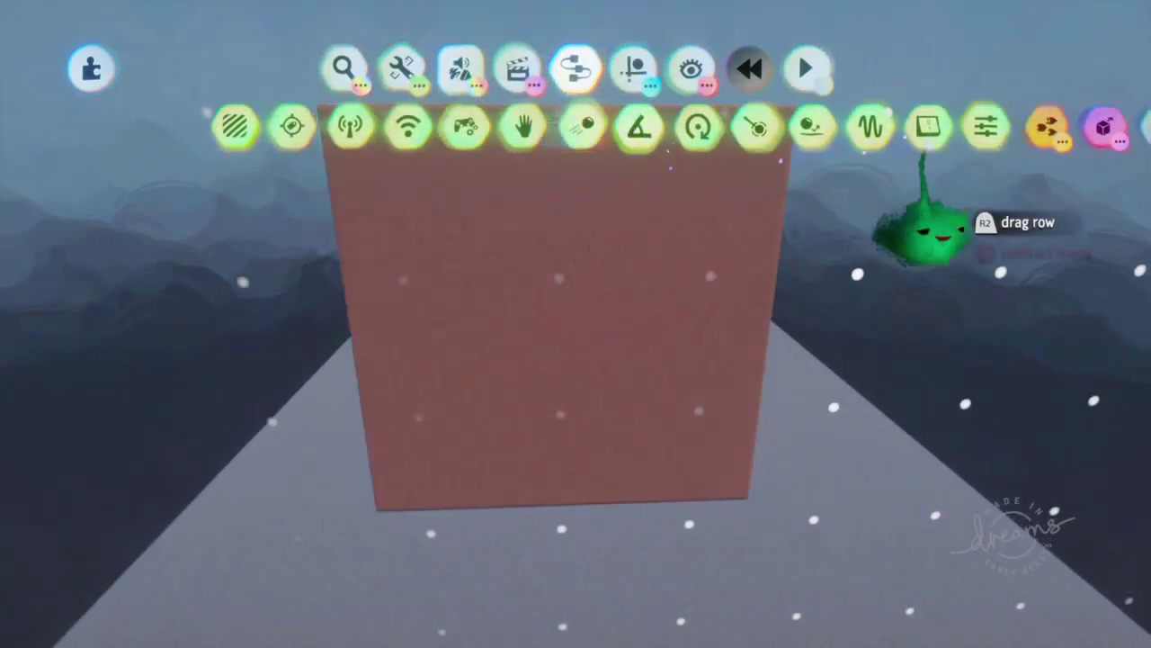
{"action": "left_click", "coordinate": [1047, 128]}
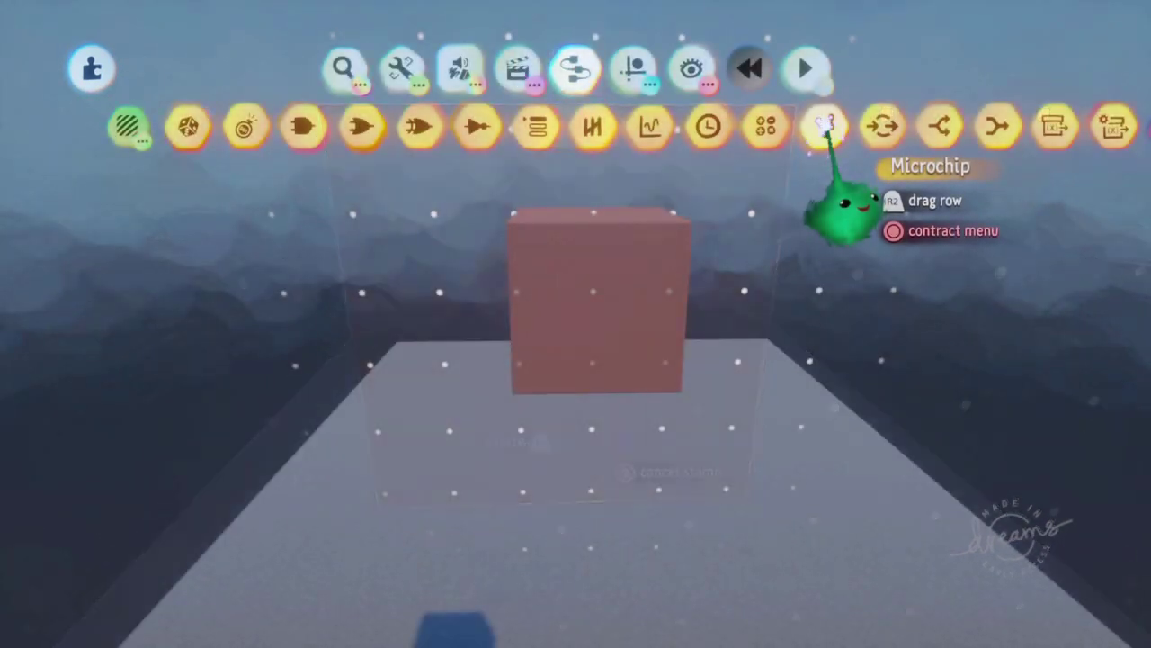
{"action": "left_click", "coordinate": [825, 124]}
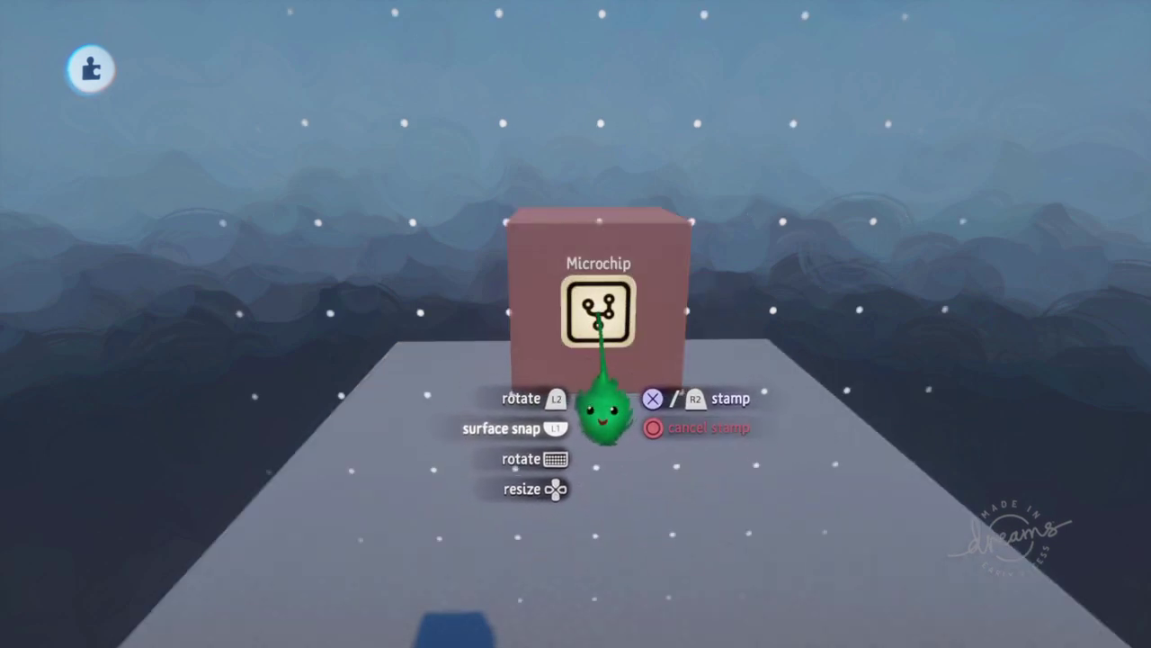
{"action": "left_click_drag", "start_coordinate": [604, 406], "coordinate": [920, 364]}
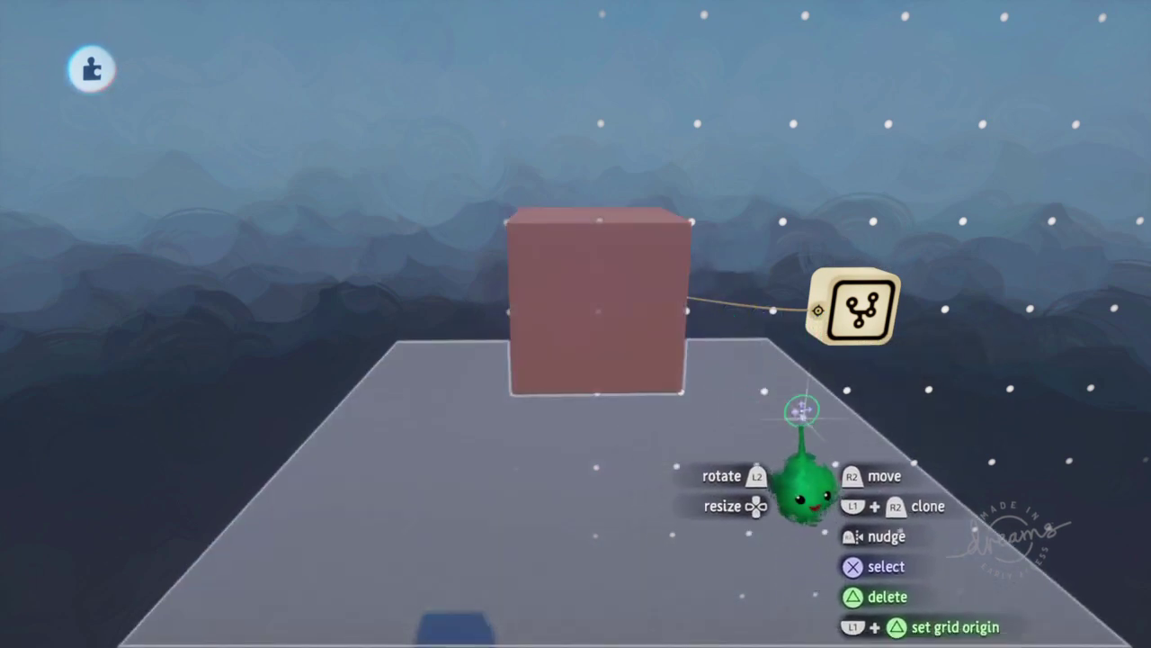
{"action": "key", "text": "ctrl+z"}
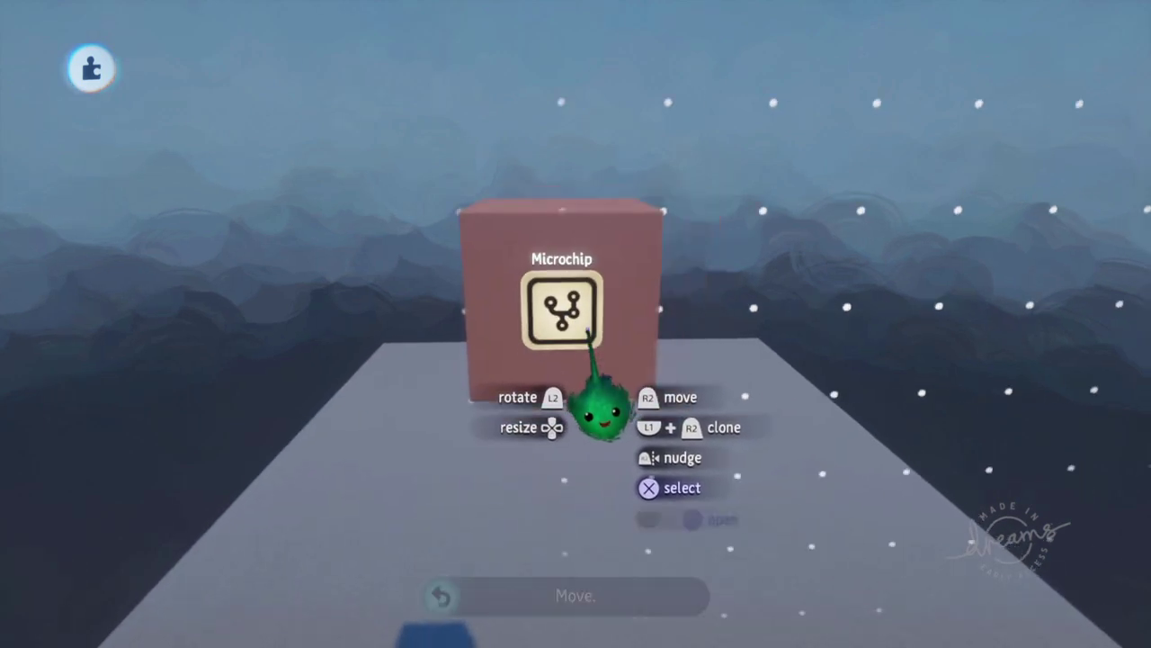
Step: Move the Microchip along the grid into the inside of the cube
{"action": "mouse_move", "coordinate": [591, 329]}
{"action": "middle_mouse_down"}
{"action": "mouse_move", "coordinate": [597, 340]}
{"action": "mouse_move", "coordinate": [530, 309]}
{"action": "mouse_move", "coordinate": [581, 318]}
{"action": "mouse_move", "coordinate": [597, 335]}
{"action": "mouse_move", "coordinate": [582, 313]}
{"action": "middle_mouse_up"}
{"action": "left_click_drag", "start_coordinate": [582, 313], "coordinate": [571, 312]}
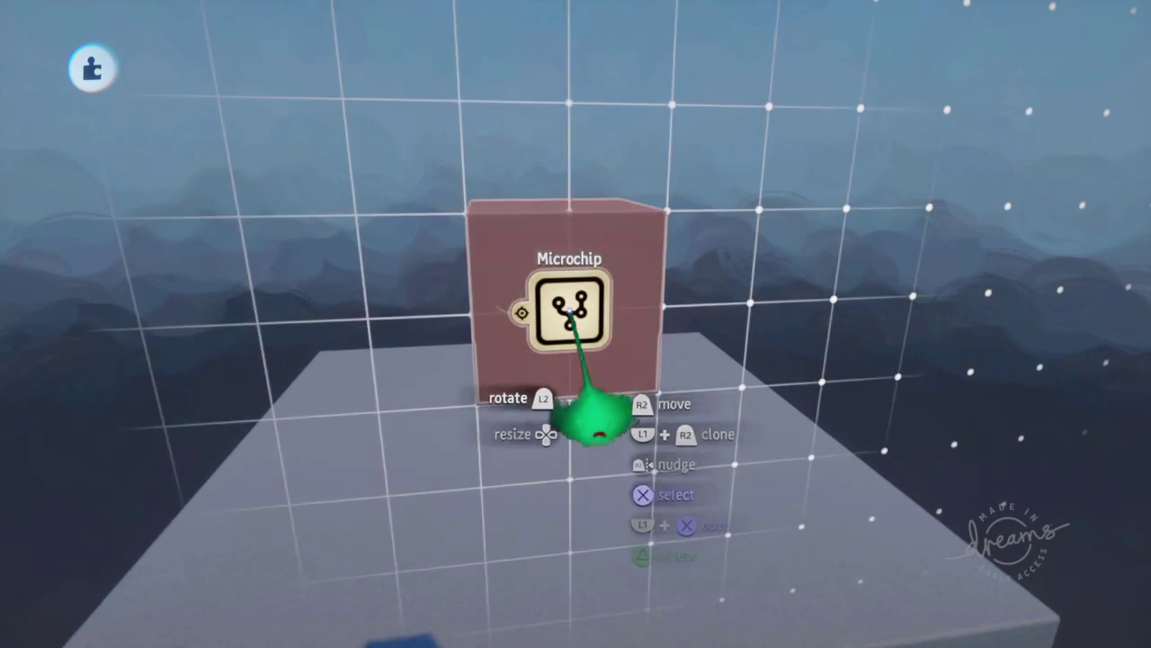
{"action": "mouse_move", "coordinate": [589, 409]}
{"action": "left_mouse_down"}
{"action": "mouse_move", "coordinate": [617, 488]}
{"action": "mouse_move", "coordinate": [558, 347]}
{"action": "mouse_move", "coordinate": [550, 354]}
{"action": "mouse_move", "coordinate": [576, 441]}
{"action": "mouse_move", "coordinate": [556, 403]}
{"action": "mouse_move", "coordinate": [589, 400]}
{"action": "mouse_move", "coordinate": [589, 415]}
{"action": "left_mouse_up"}
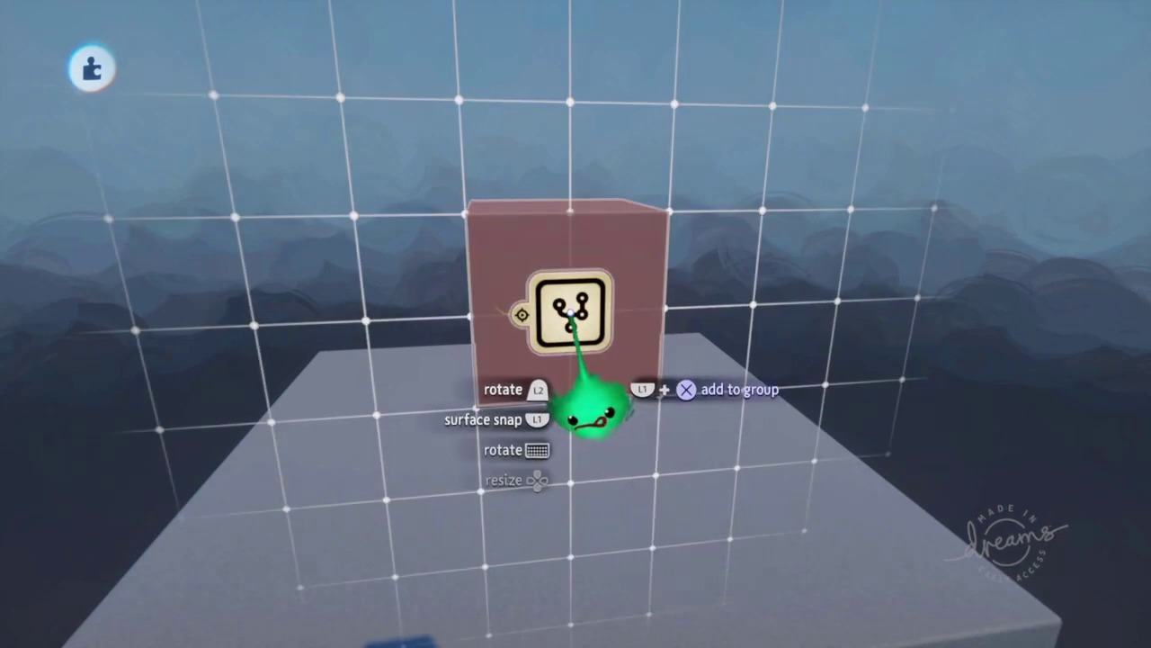
{"action": "left_click_drag", "start_coordinate": [686, 337], "coordinate": [538, 356]}
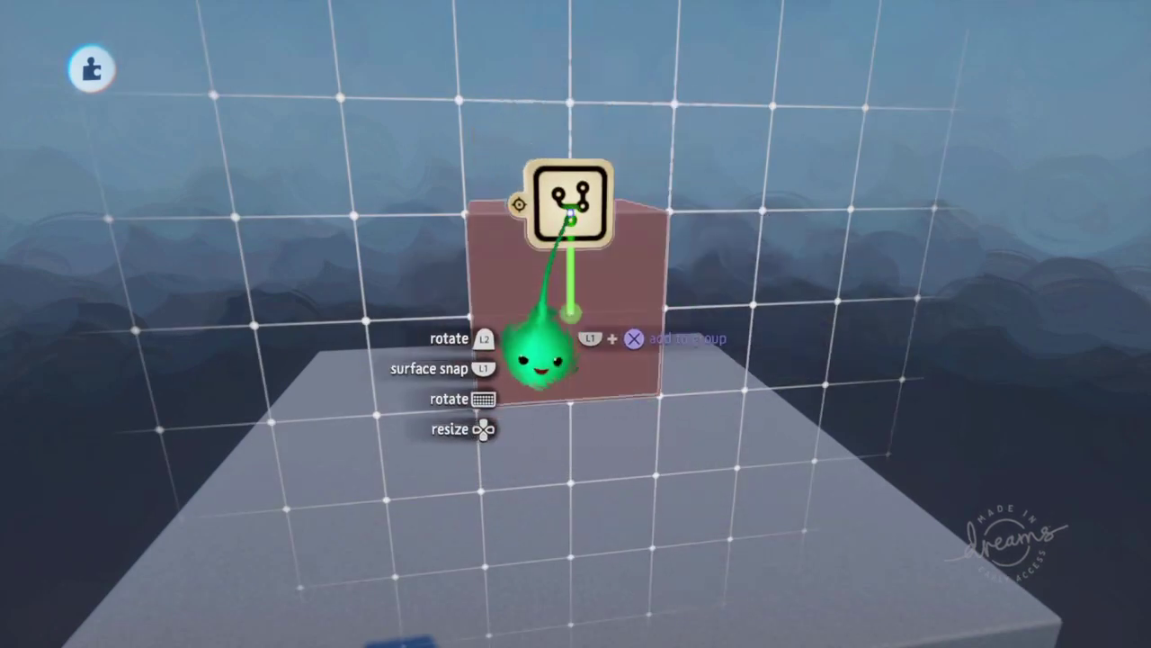
{"action": "mouse_move", "coordinate": [594, 424]}
{"action": "left_mouse_down"}
{"action": "mouse_move", "coordinate": [602, 400]}
{"action": "mouse_move", "coordinate": [614, 415]}
{"action": "left_mouse_up"}
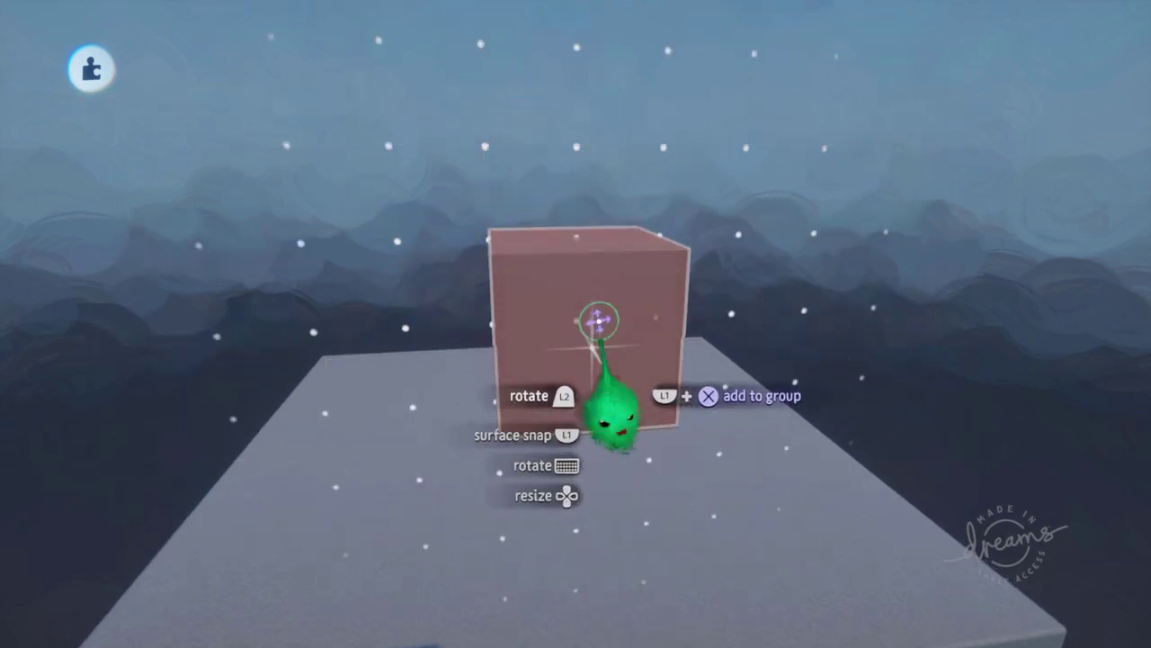
Step: Open the Microchip inside the cube and place its canvas beside the cube
{"action": "mouse_move", "coordinate": [664, 101]}
{"action": "left_click", "coordinate": [691, 70]}
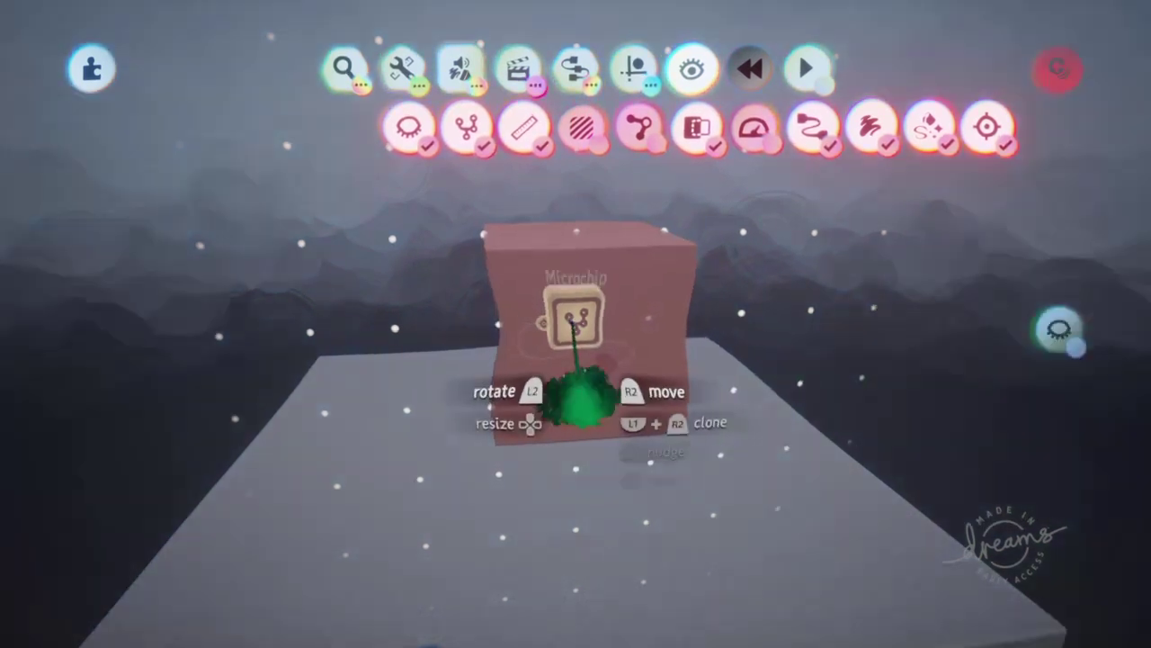
{"action": "left_click", "coordinate": [579, 326]}
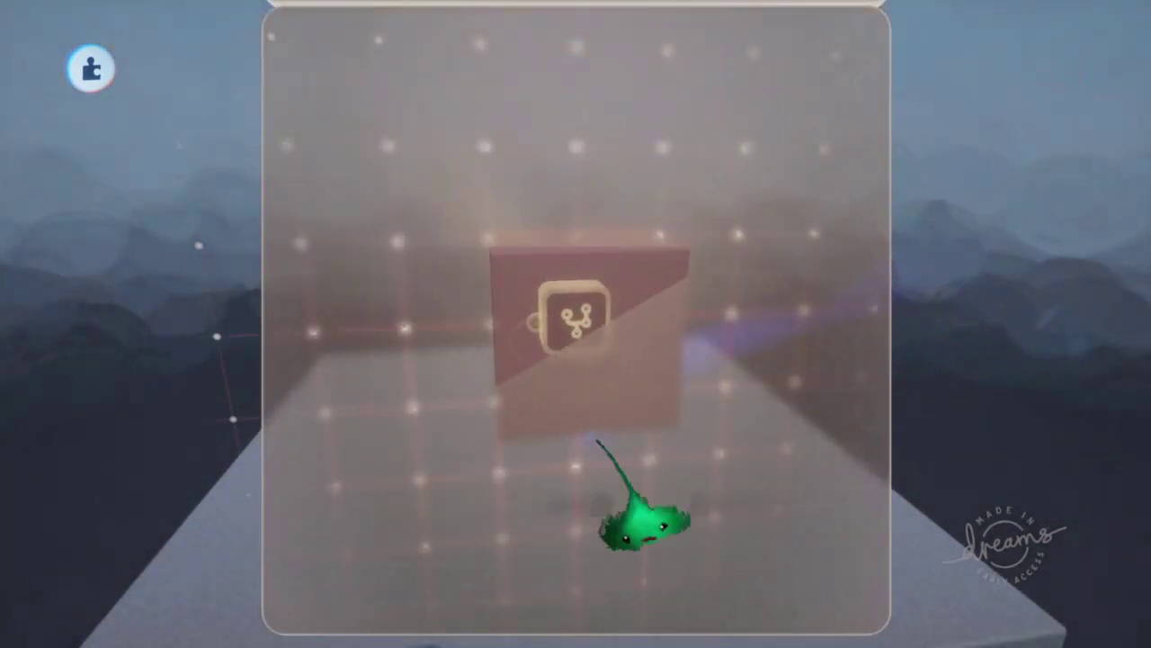
{"action": "left_click_drag", "start_coordinate": [597, 441], "coordinate": [753, 250]}
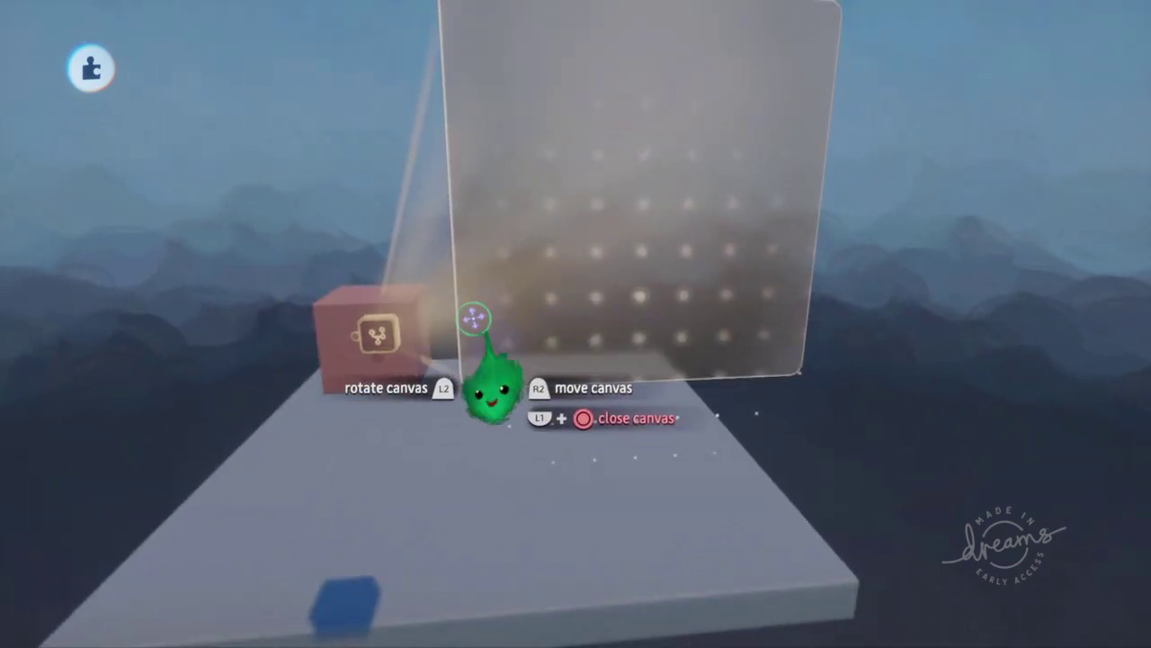
Step: Open the Microchip's settings, show how its object connector links to the cube, and close the settings
{"action": "scroll", "coordinate": [437, 419], "scroll_direction": "up", "scroll_amount": 5}
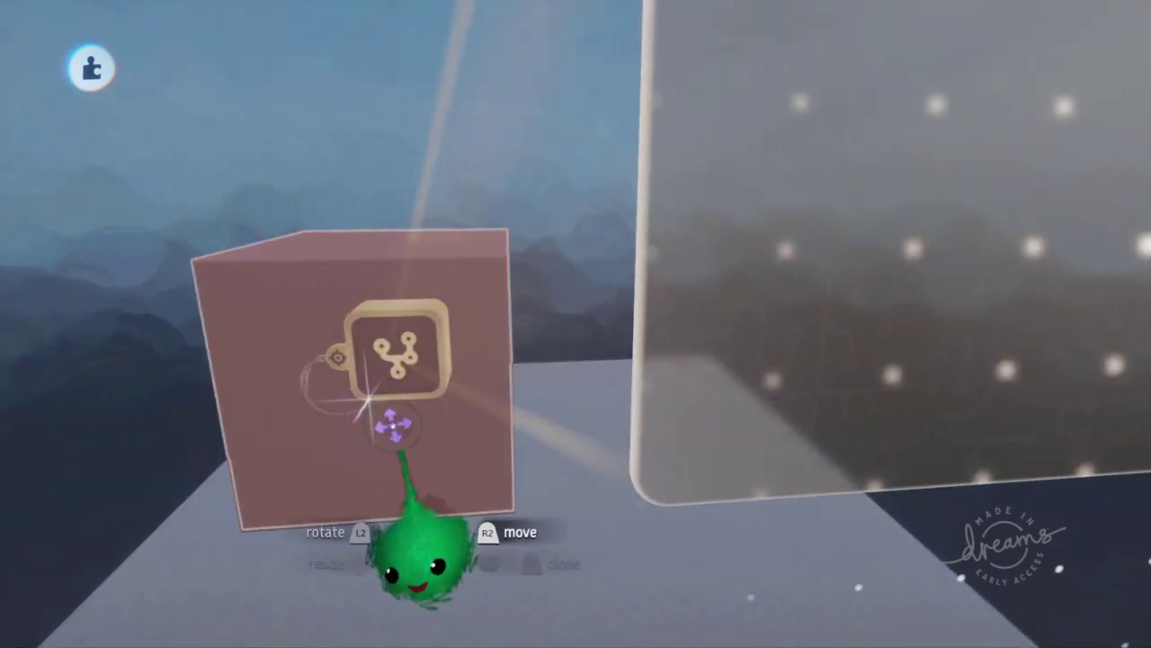
{"action": "scroll", "coordinate": [545, 330], "scroll_direction": "down", "scroll_amount": 5}
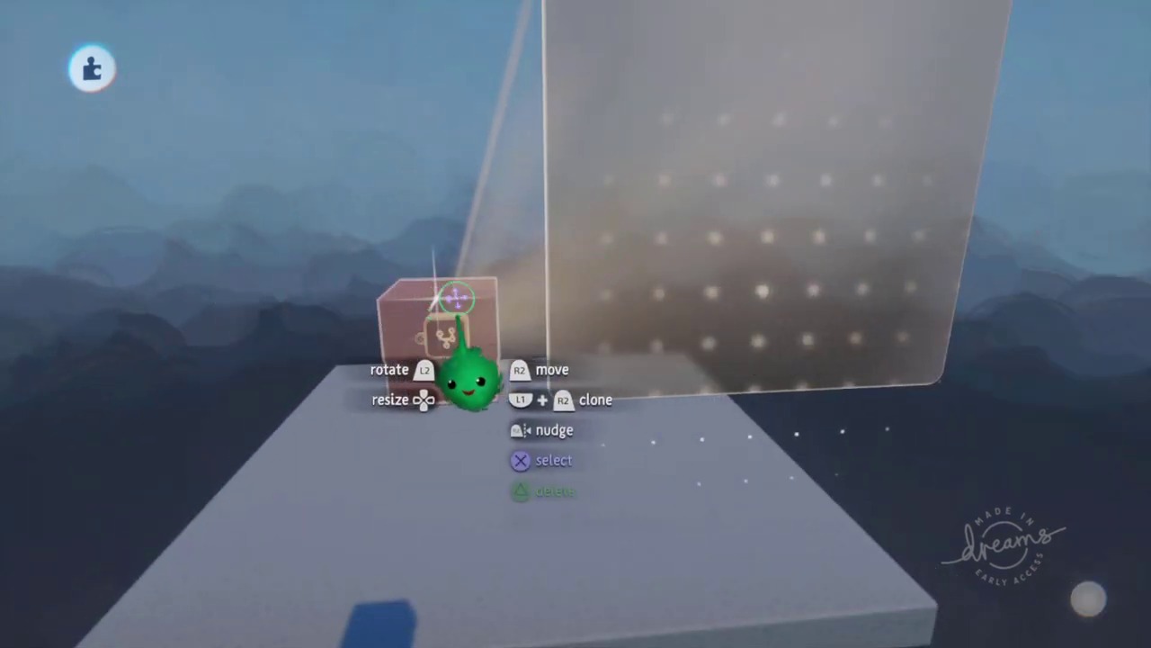
{"action": "left_click_drag", "start_coordinate": [571, 367], "coordinate": [566, 180]}
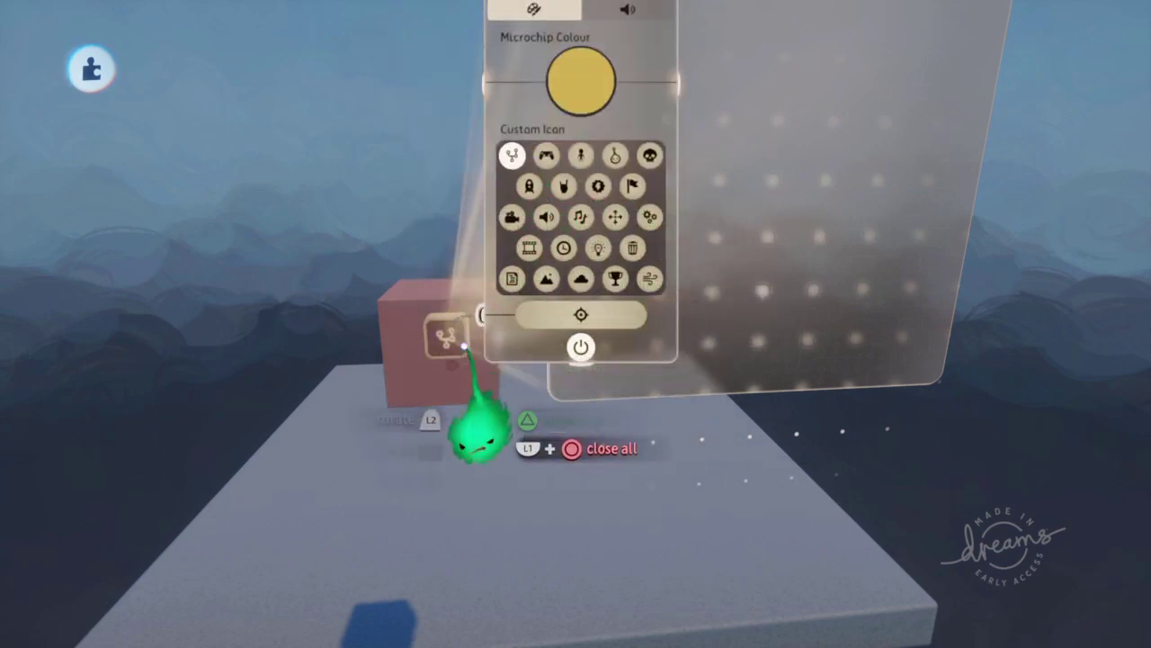
{"action": "scroll", "coordinate": [464, 345], "scroll_direction": "up", "scroll_amount": 5}
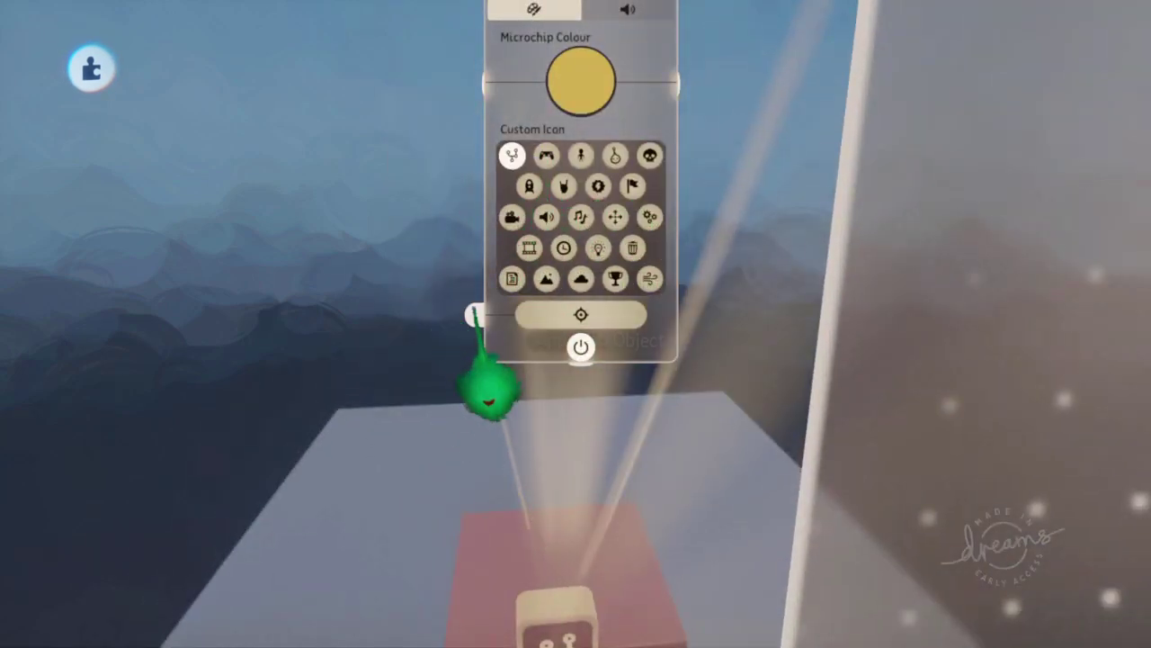
{"action": "left_click_drag", "start_coordinate": [490, 387], "coordinate": [360, 517]}
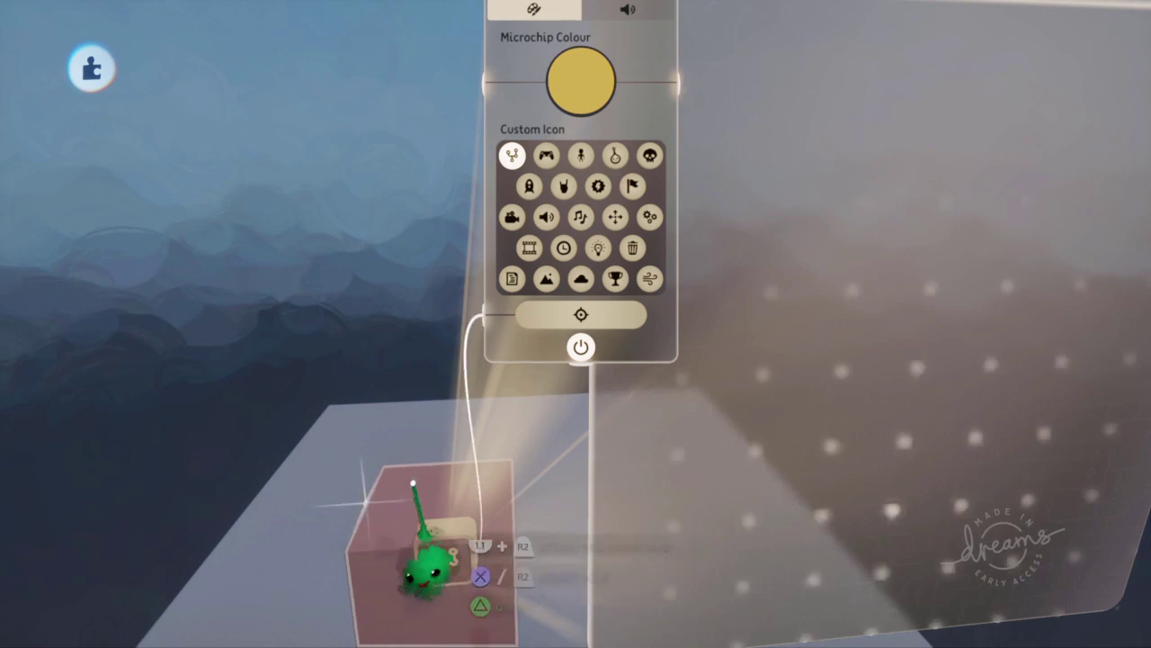
{"action": "key", "text": "Escape"}
{"action": "scroll", "coordinate": [419, 488], "scroll_direction": "down", "scroll_amount": 5}
Step: Move the Microchip canvas farther away from the cube
{"action": "left_click_drag", "start_coordinate": [506, 333], "coordinate": [8, 238]}
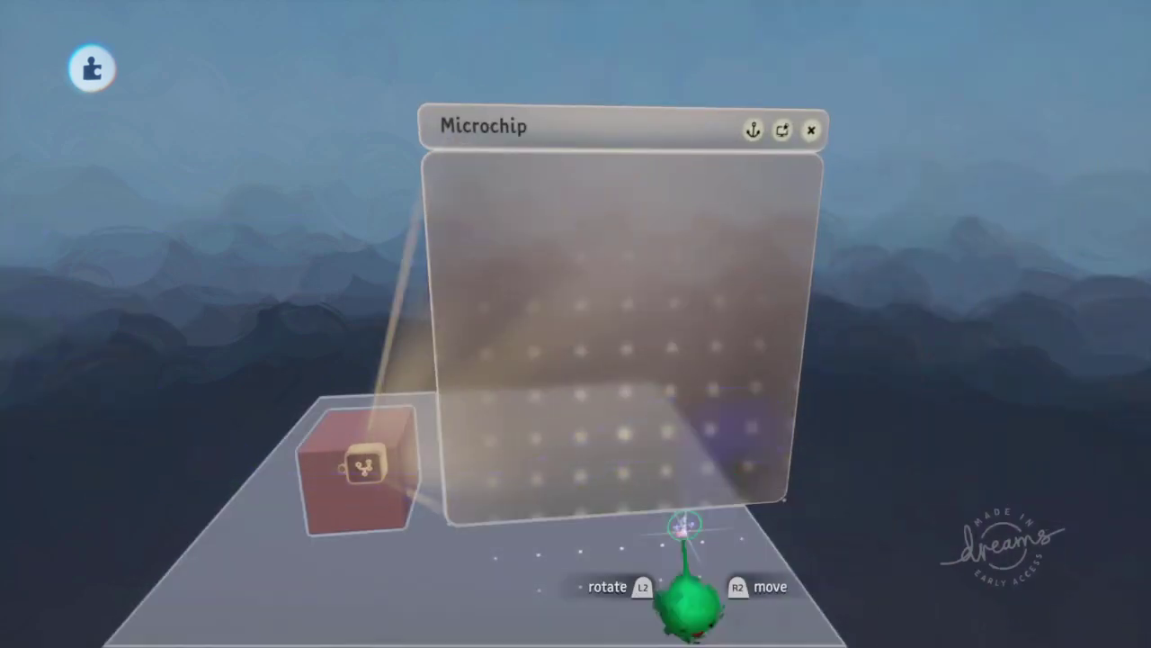
{"action": "middle_click_drag", "start_coordinate": [686, 524], "coordinate": [603, 399]}
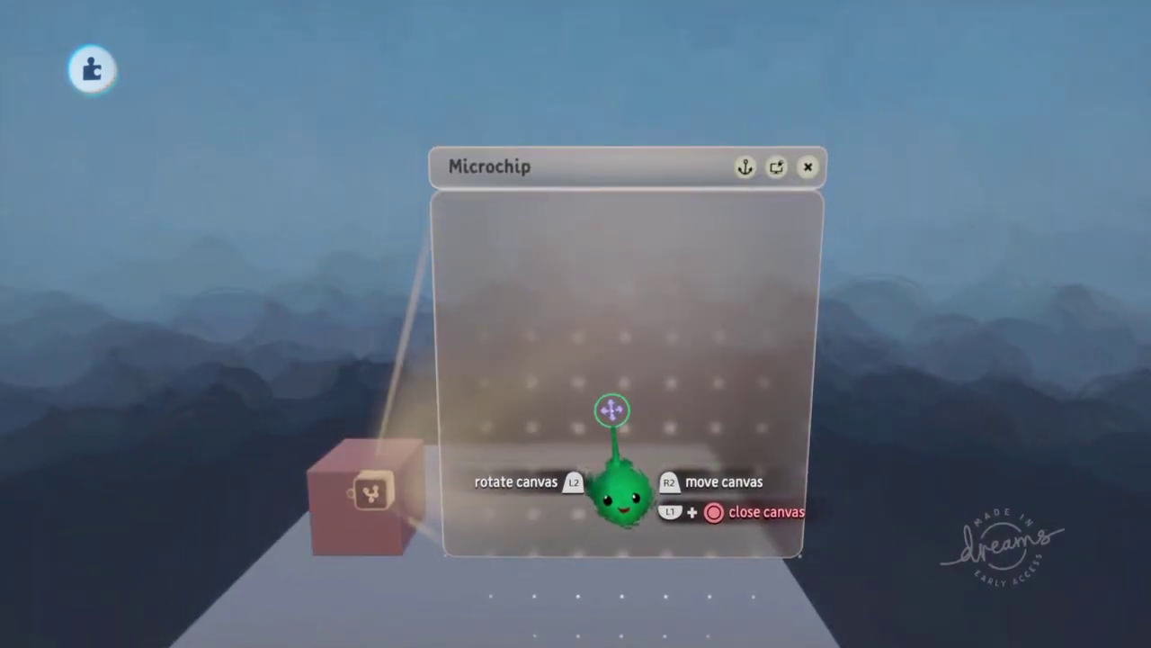
{"action": "left_click_drag", "start_coordinate": [612, 410], "coordinate": [717, 428]}
{"action": "middle_click_drag", "start_coordinate": [717, 450], "coordinate": [657, 426]}
{"action": "scroll", "coordinate": [657, 398], "scroll_direction": "up", "scroll_amount": 1}
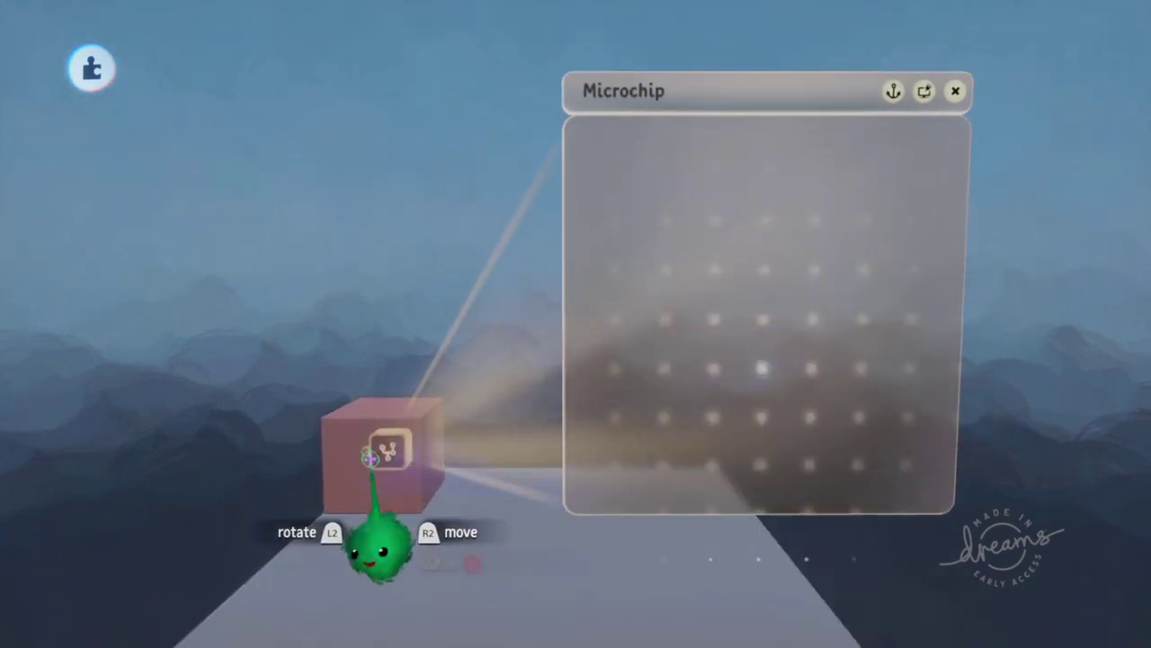
Step: Reposition the cube, together with its open Microchip canvas, at the far end of the platform
{"action": "left_click_drag", "start_coordinate": [369, 455], "coordinate": [469, 465]}
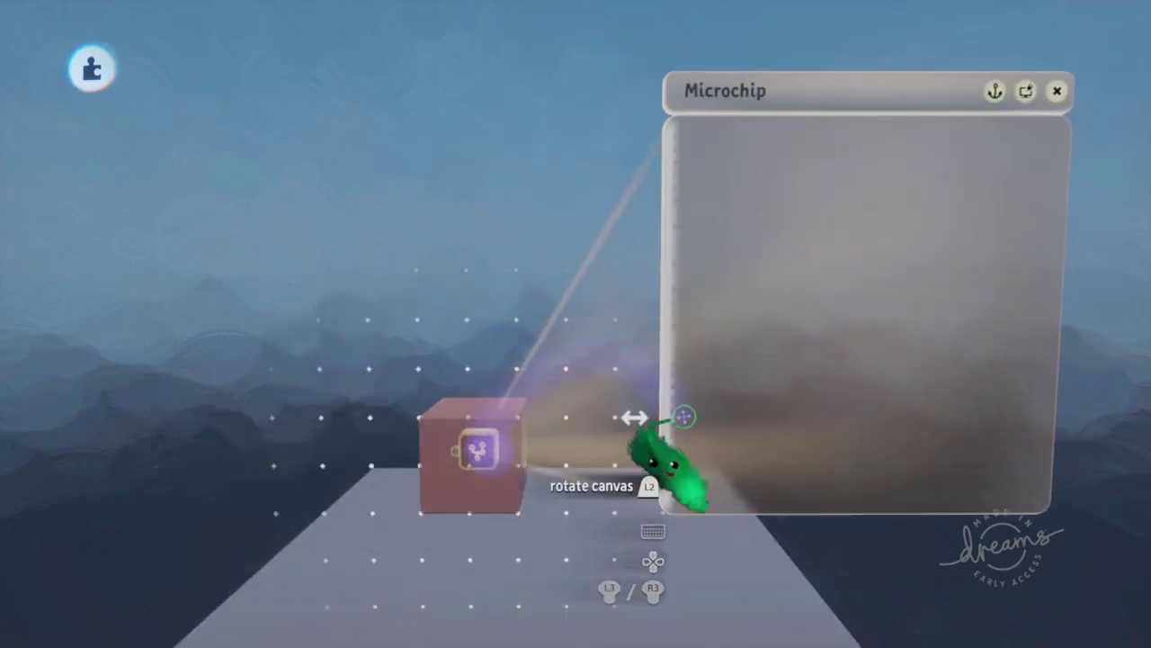
{"action": "middle_click_drag", "start_coordinate": [683, 416], "coordinate": [656, 377]}
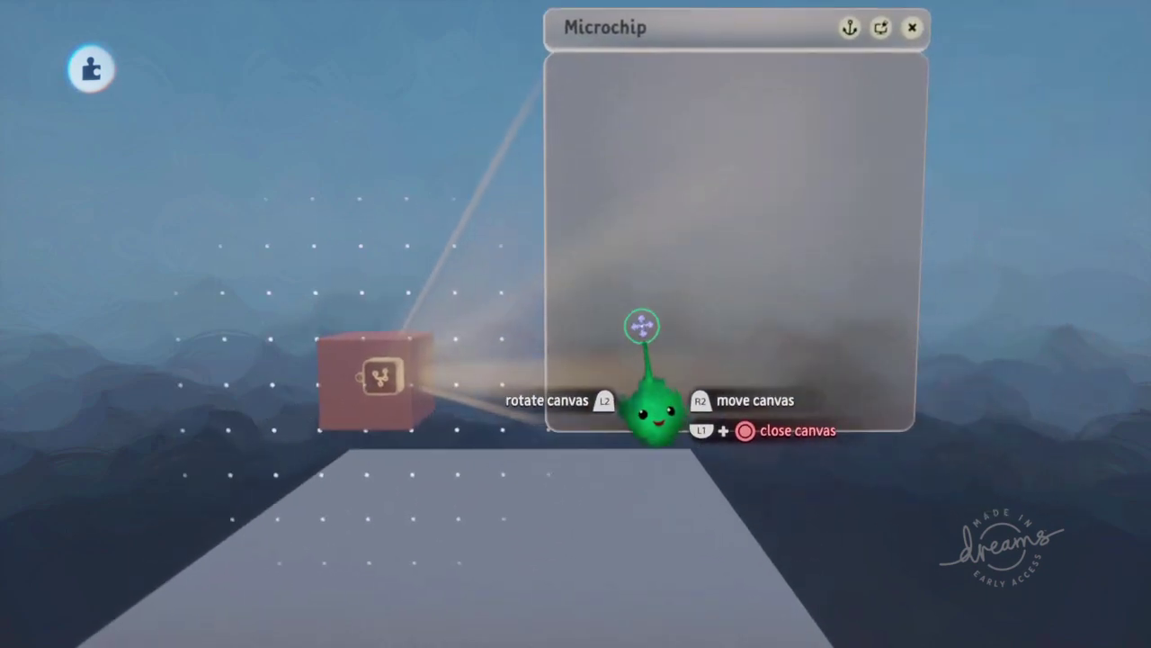
{"action": "middle_click_drag", "start_coordinate": [640, 323], "coordinate": [636, 339]}
Step: Stamp a Camera gadget onto the Microchip canvas
{"action": "key", "text": "Tab"}
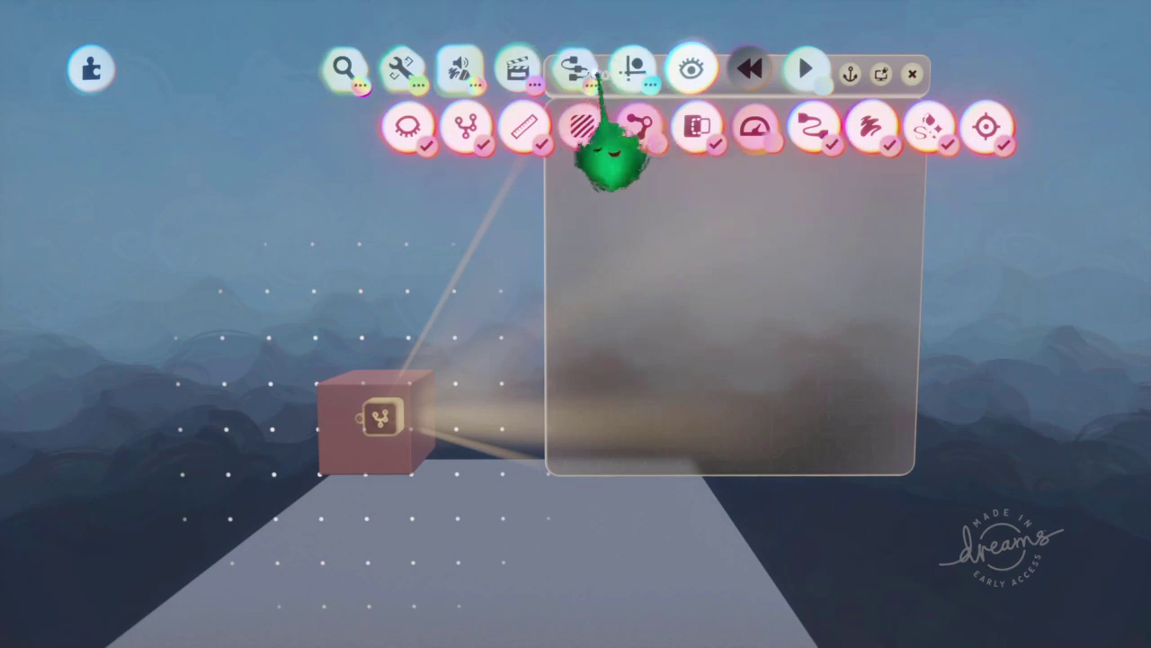
{"action": "left_click", "coordinate": [592, 74]}
{"action": "left_click_drag", "start_coordinate": [601, 128], "coordinate": [296, 131]}
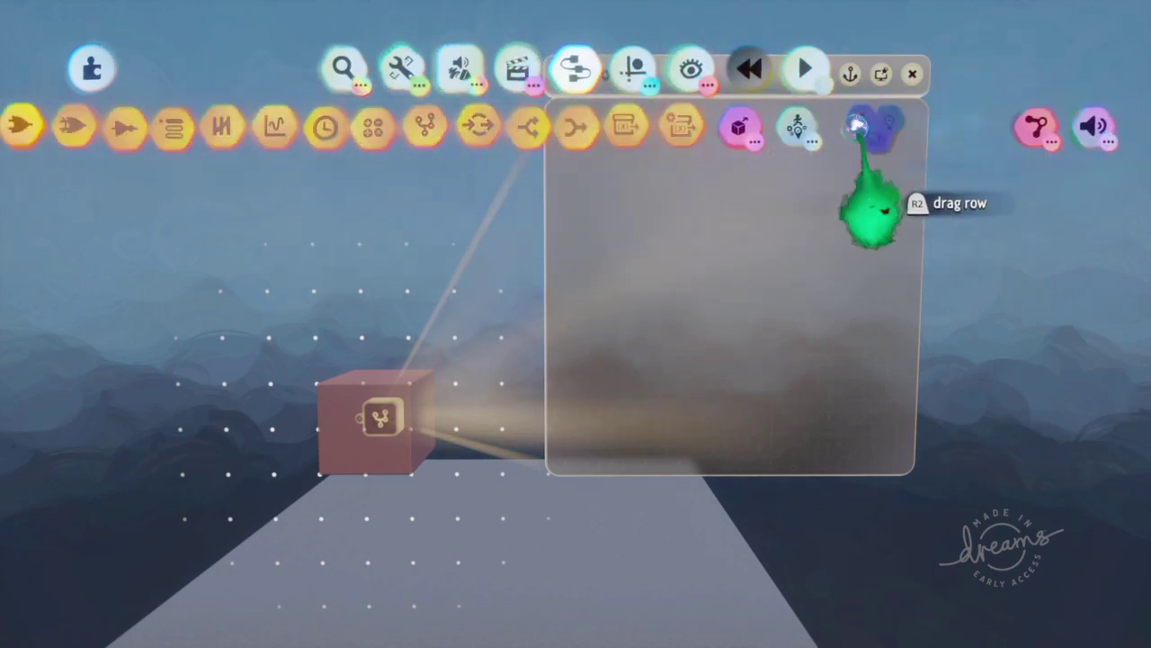
{"action": "left_click", "coordinate": [859, 126]}
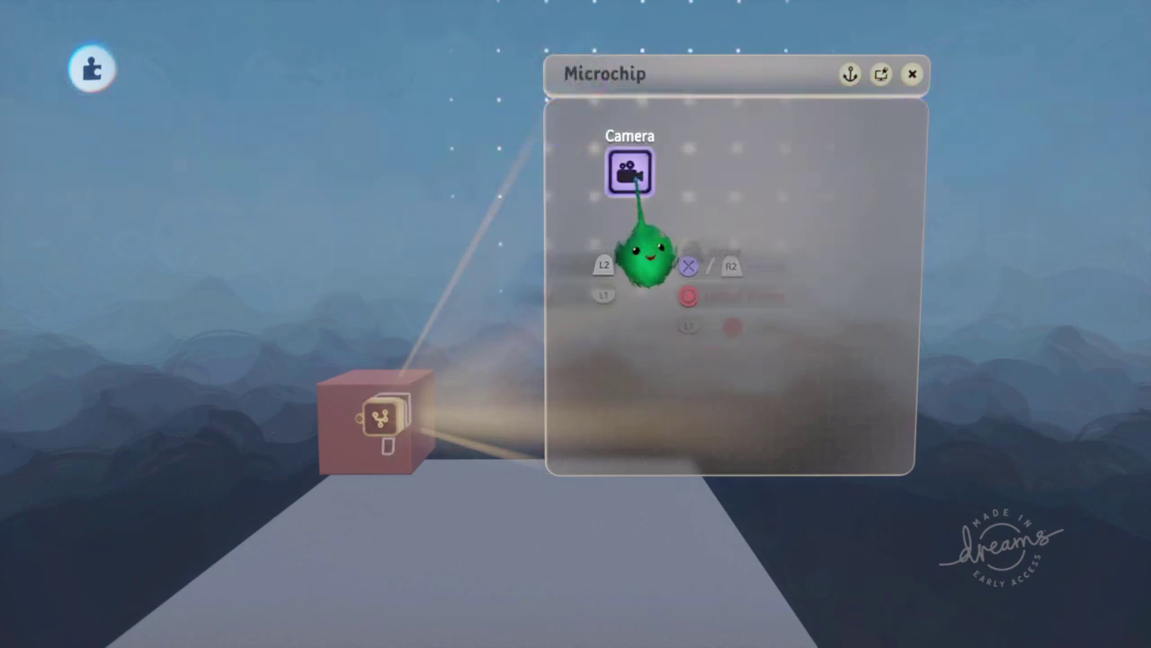
Step: Inspect the Camera's placement at the cube, check its view in play mode, and return to edit mode
{"action": "middle_click_drag", "start_coordinate": [646, 257], "coordinate": [355, 335]}
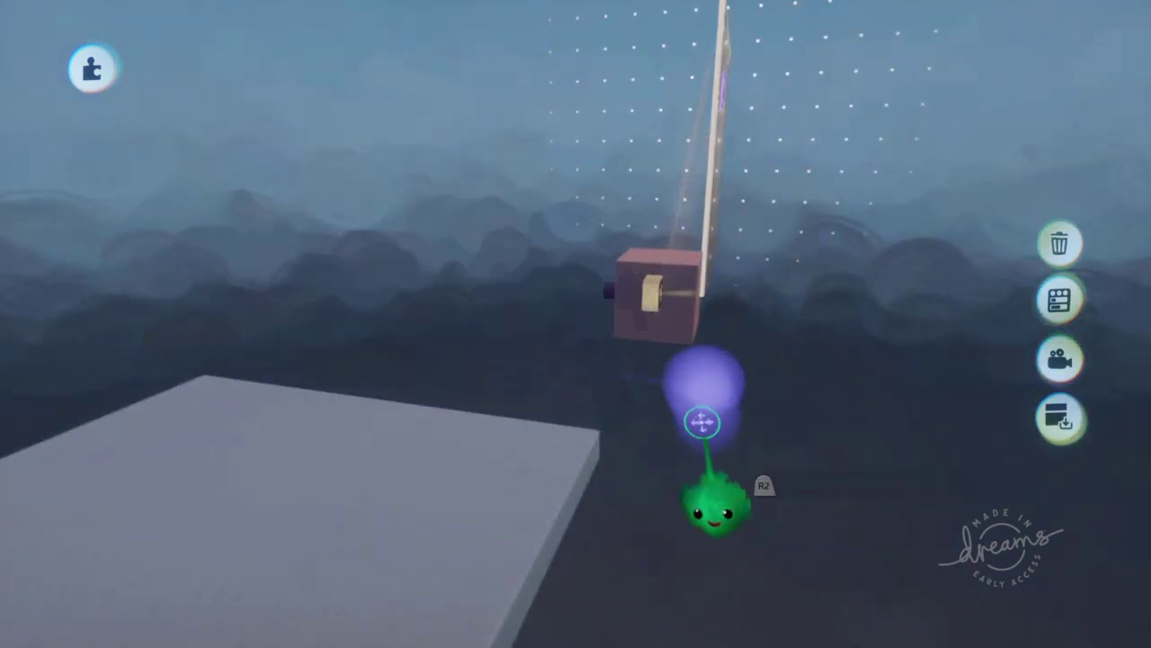
{"action": "mouse_move", "coordinate": [702, 420]}
{"action": "middle_mouse_down"}
{"action": "mouse_move", "coordinate": [672, 448]}
{"action": "mouse_move", "coordinate": [667, 374]}
{"action": "middle_mouse_up"}
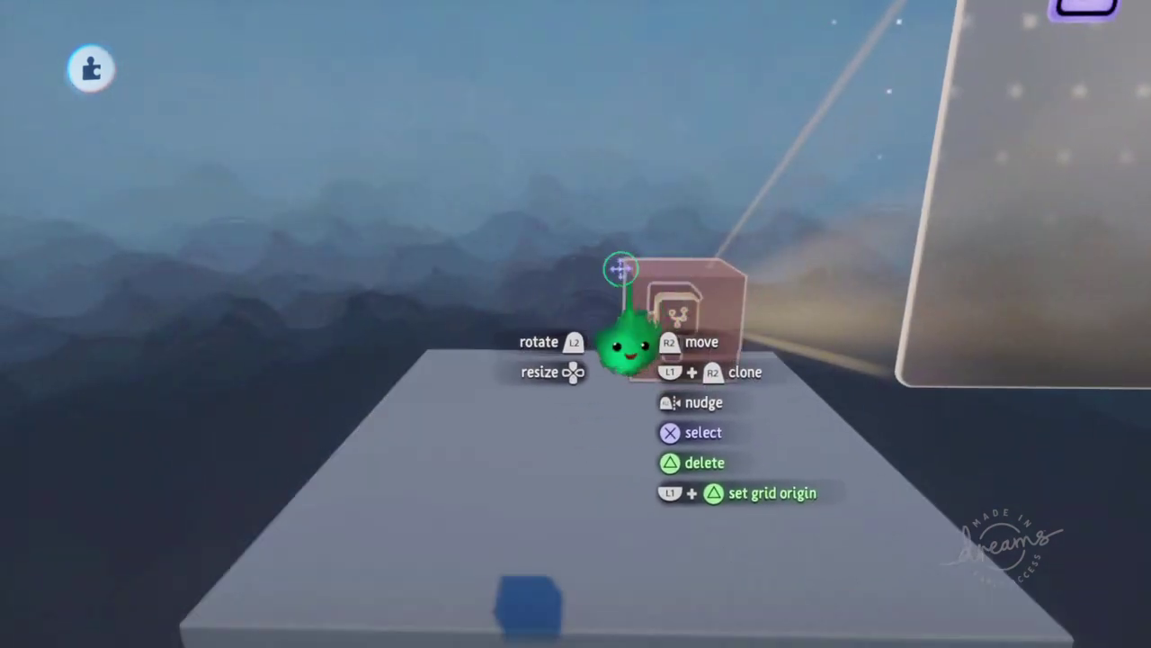
{"action": "key", "text": "Escape"}
{"action": "left_click", "coordinate": [431, 463]}
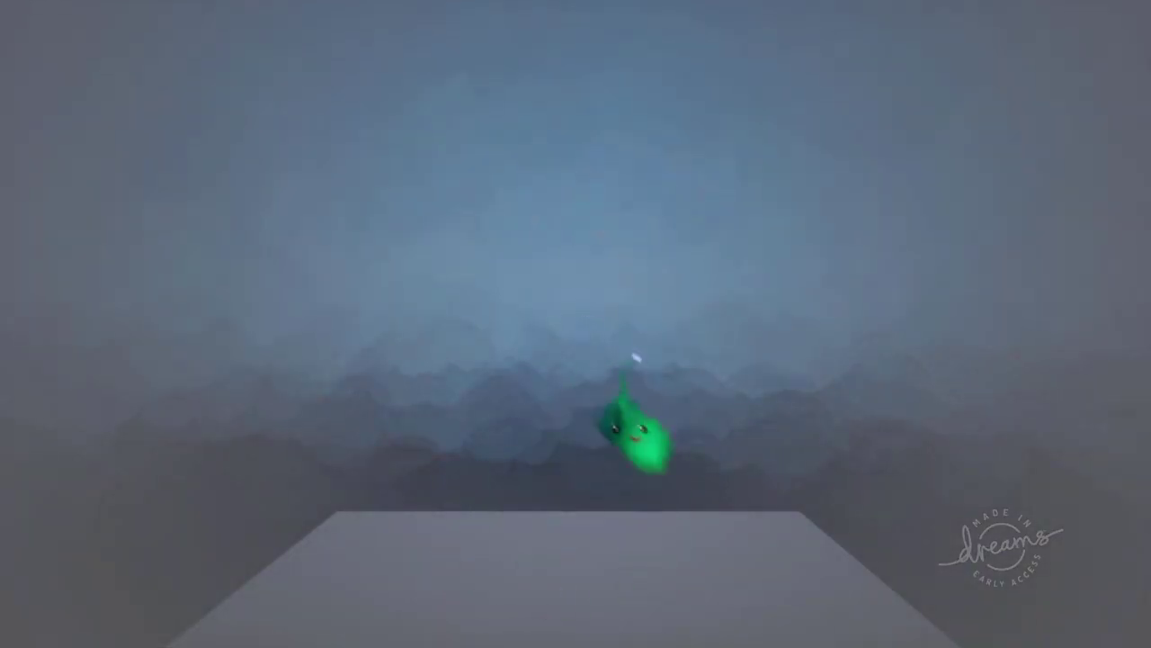
{"action": "key", "text": "Escape"}
{"action": "left_click", "coordinate": [370, 450]}
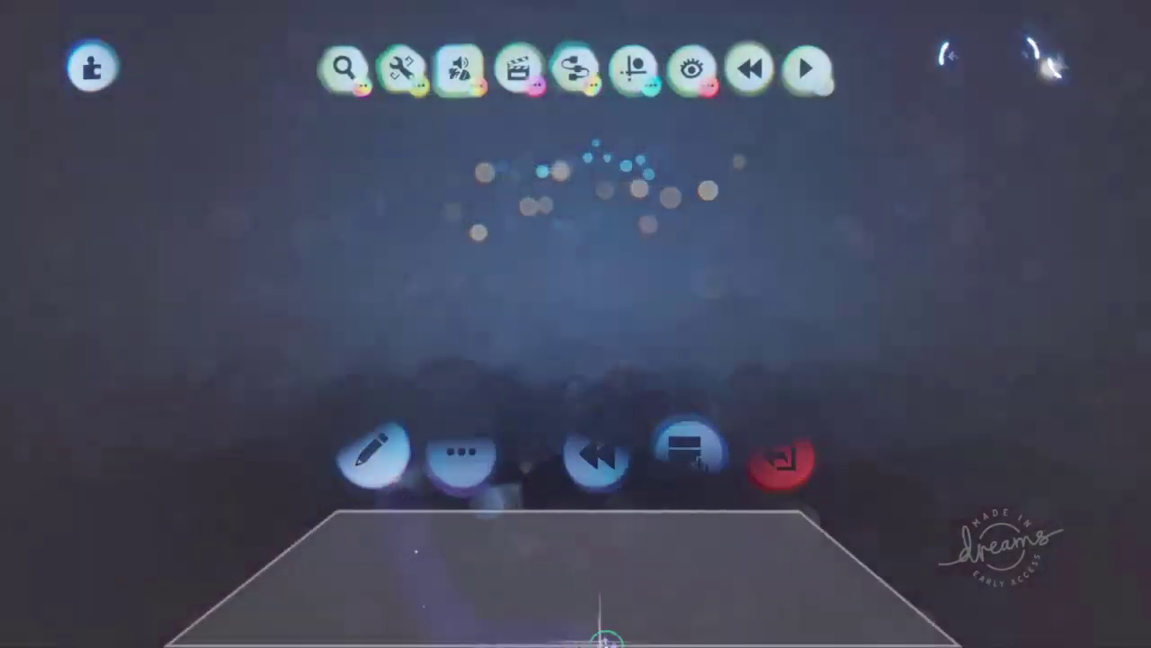
Step: Turn off the cube's visibility and collision in its Physical Properties
{"action": "scroll", "coordinate": [619, 585], "scroll_direction": "down", "scroll_amount": 10}
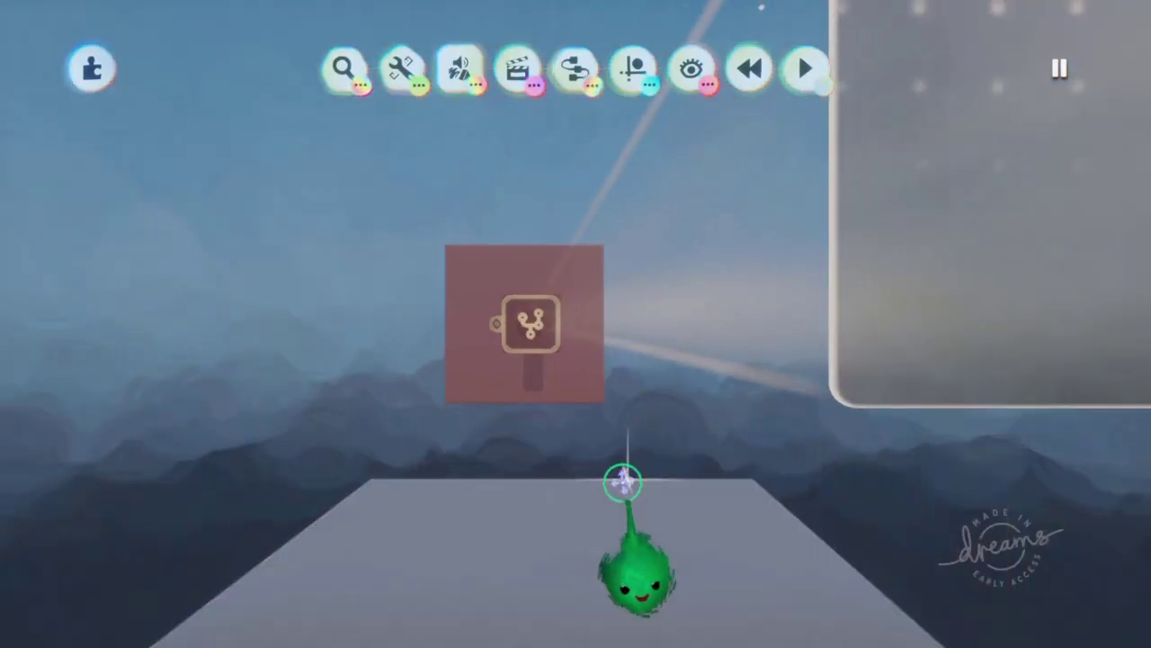
{"action": "middle_click_drag", "start_coordinate": [624, 480], "coordinate": [544, 426]}
{"action": "right_click", "coordinate": [523, 380]}
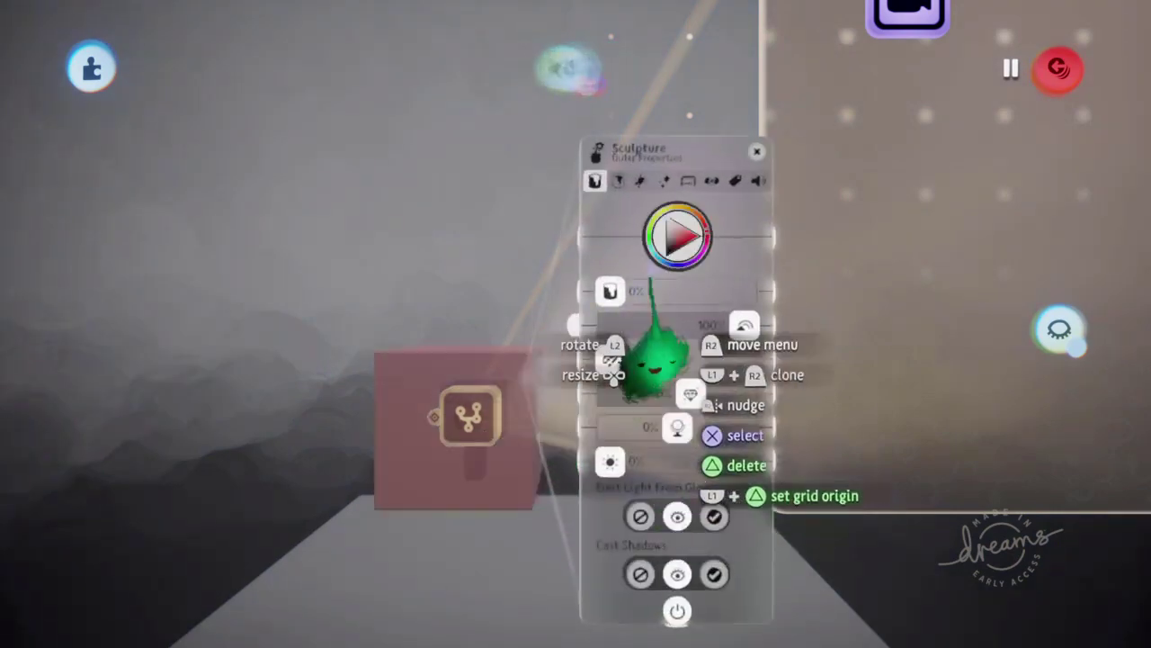
{"action": "left_click", "coordinate": [679, 251]}
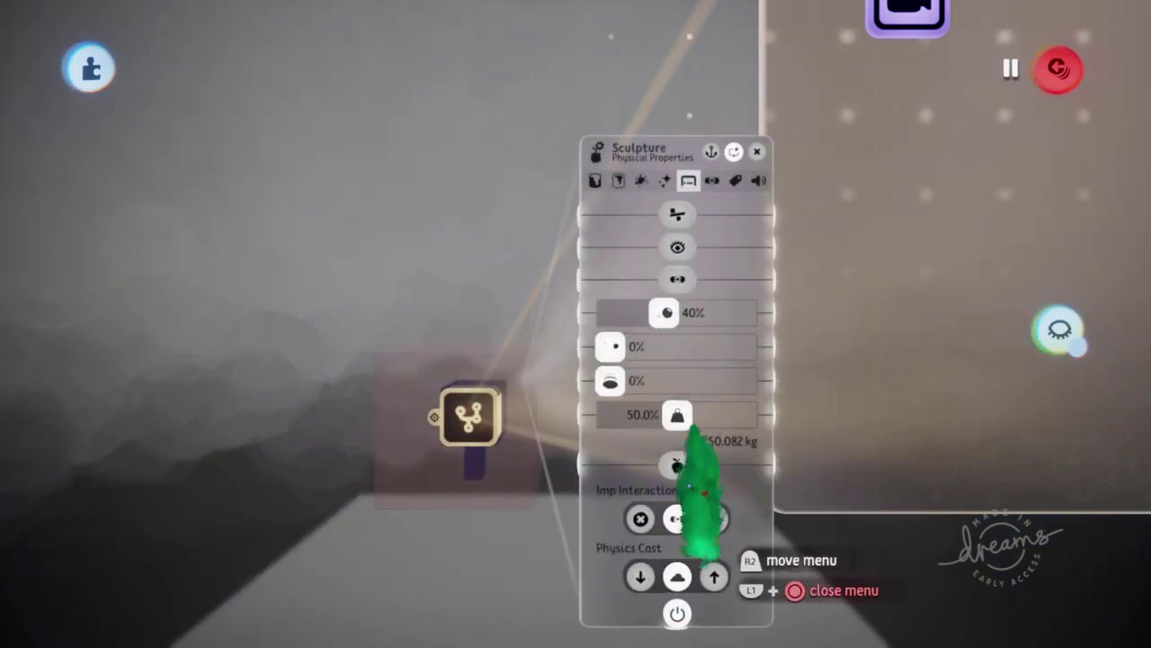
Step: Close the cube's properties and test the hidden cube's camera view in play mode, returning to edit mode
{"action": "key", "text": "Escape"}
{"action": "key", "text": "Escape"}
{"action": "key", "text": "Escape"}
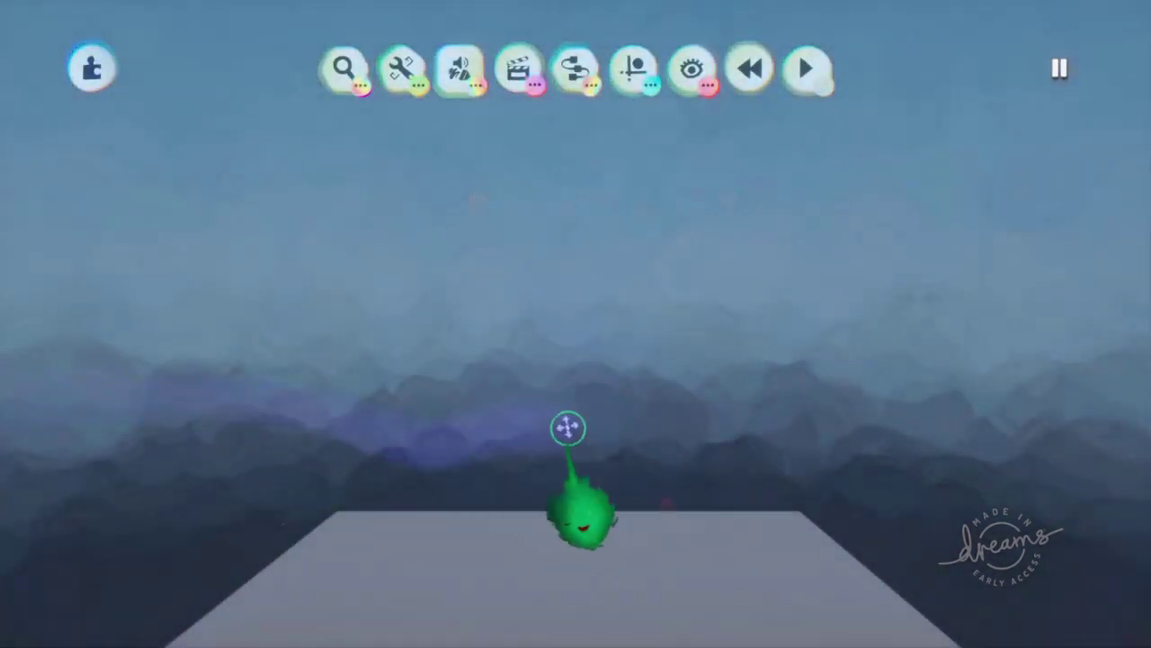
{"action": "middle_click_drag", "start_coordinate": [537, 427], "coordinate": [490, 387]}
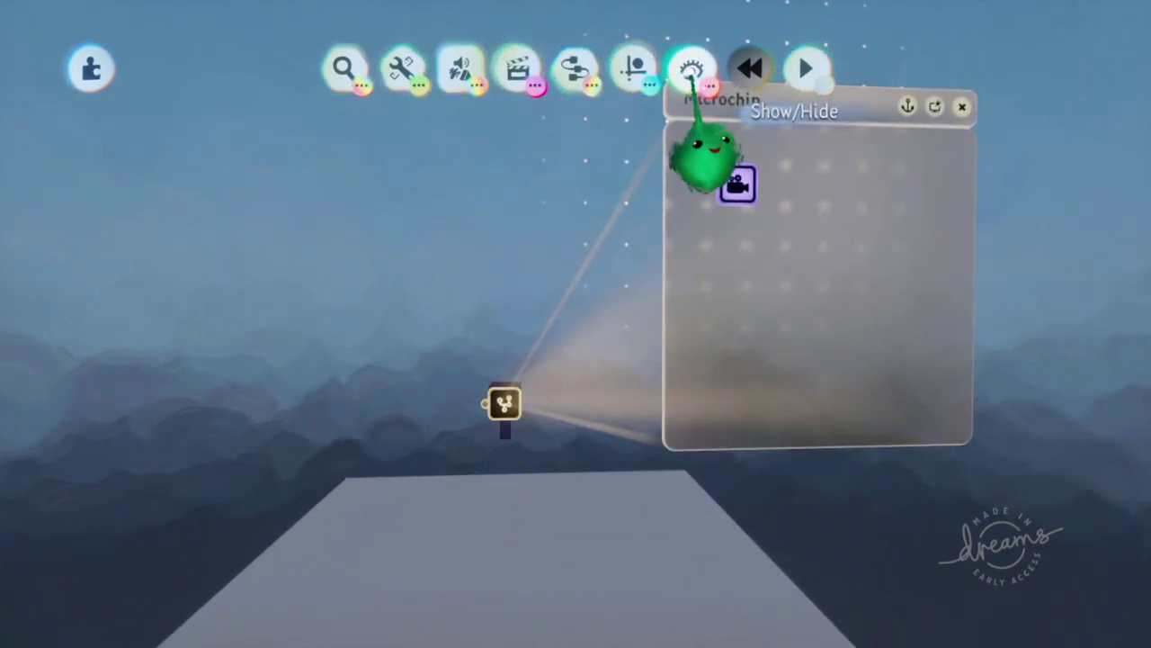
Step: Switch the Show/Hide options so that the invisible cube is displayed in edit mode
{"action": "left_click", "coordinate": [691, 72]}
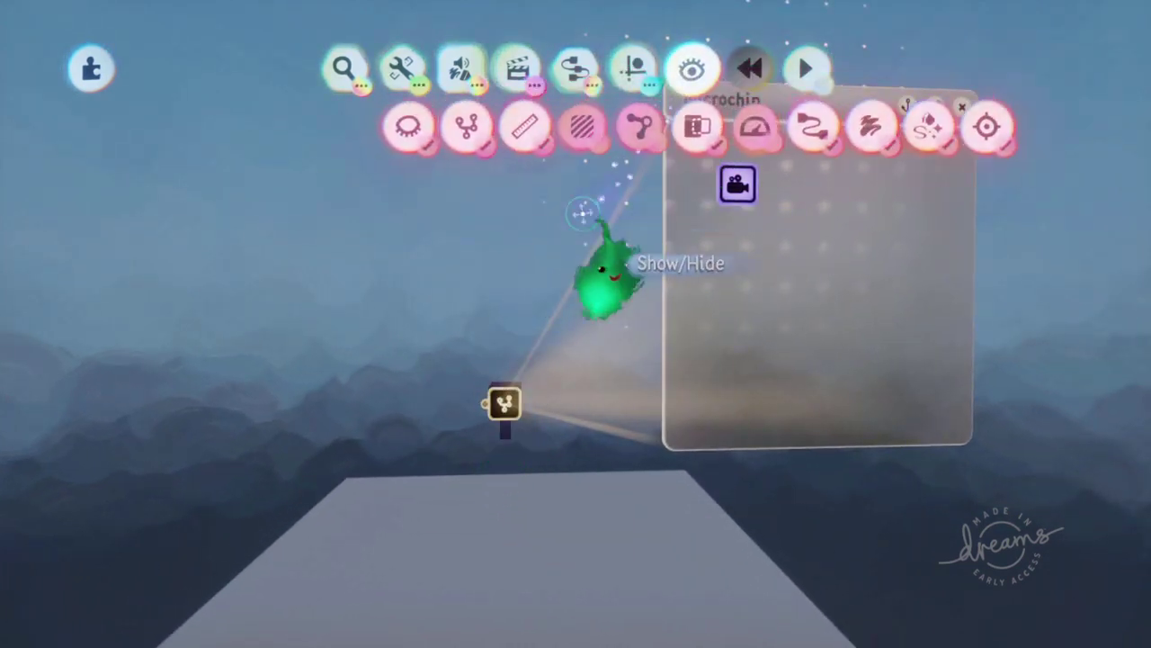
{"action": "left_click", "coordinate": [634, 70]}
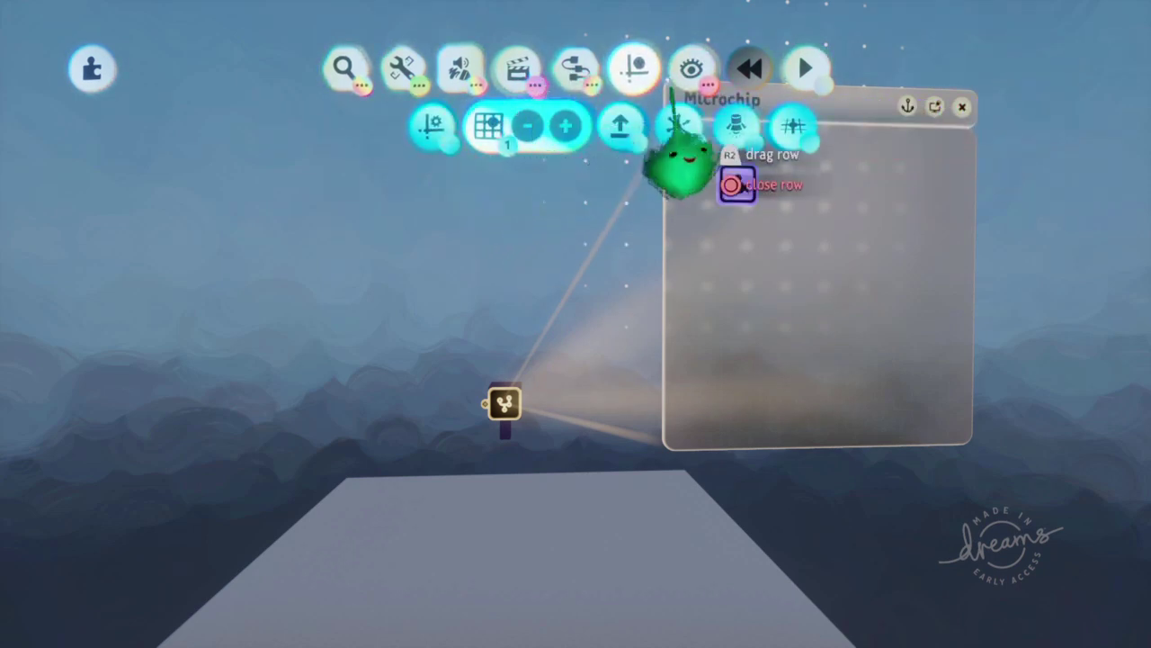
{"action": "left_click", "coordinate": [690, 70]}
{"action": "left_click", "coordinate": [410, 127]}
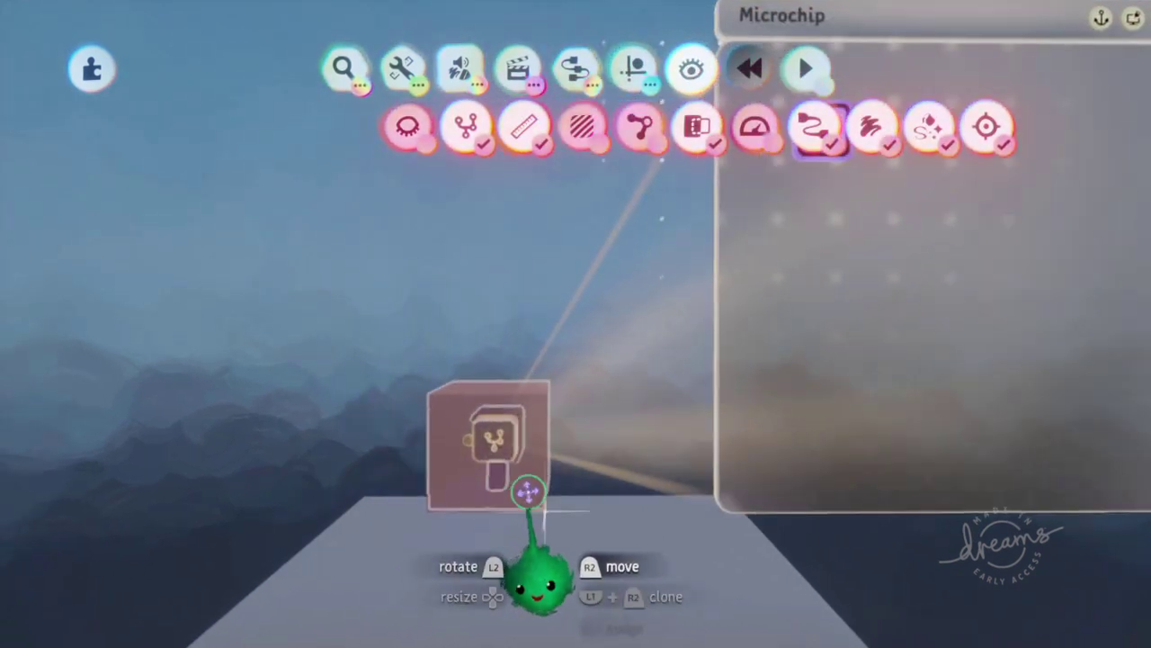
Step: Clone the hidden cube with its Microchip beside the original, move the clone's canvas aside, and delete its Camera gadget
{"action": "mouse_move", "coordinate": [513, 335]}
{"action": "left_mouse_down"}
{"action": "mouse_move", "coordinate": [342, 310]}
{"action": "mouse_move", "coordinate": [270, 372]}
{"action": "mouse_move", "coordinate": [337, 349]}
{"action": "left_mouse_up"}
{"action": "left_click", "coordinate": [376, 317]}
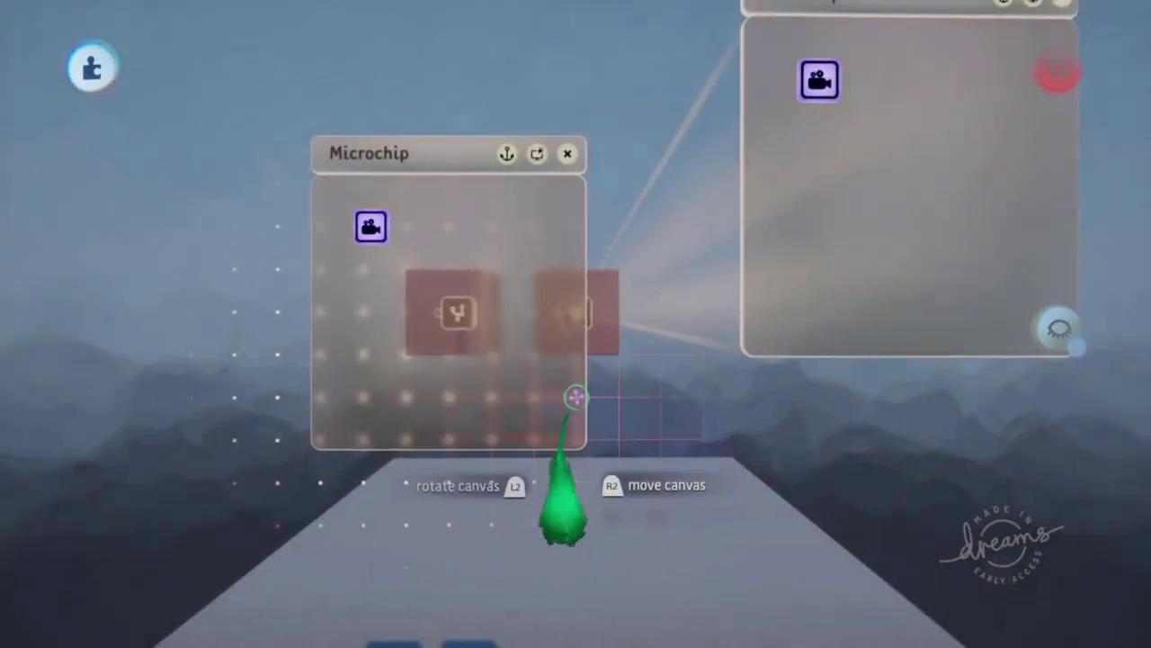
{"action": "left_click_drag", "start_coordinate": [575, 397], "coordinate": [407, 228]}
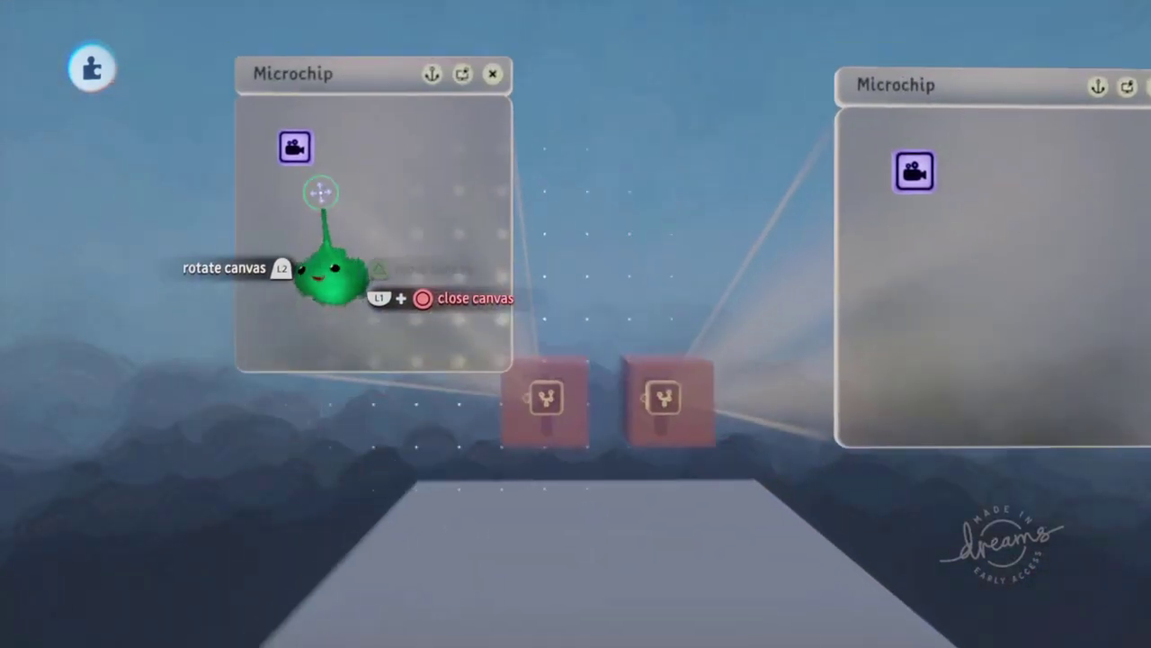
{"action": "key", "text": "Delete"}
Step: Inspect the properties of the cloned cube and its Microchip, and close them again
{"action": "middle_click_drag", "start_coordinate": [551, 496], "coordinate": [571, 458]}
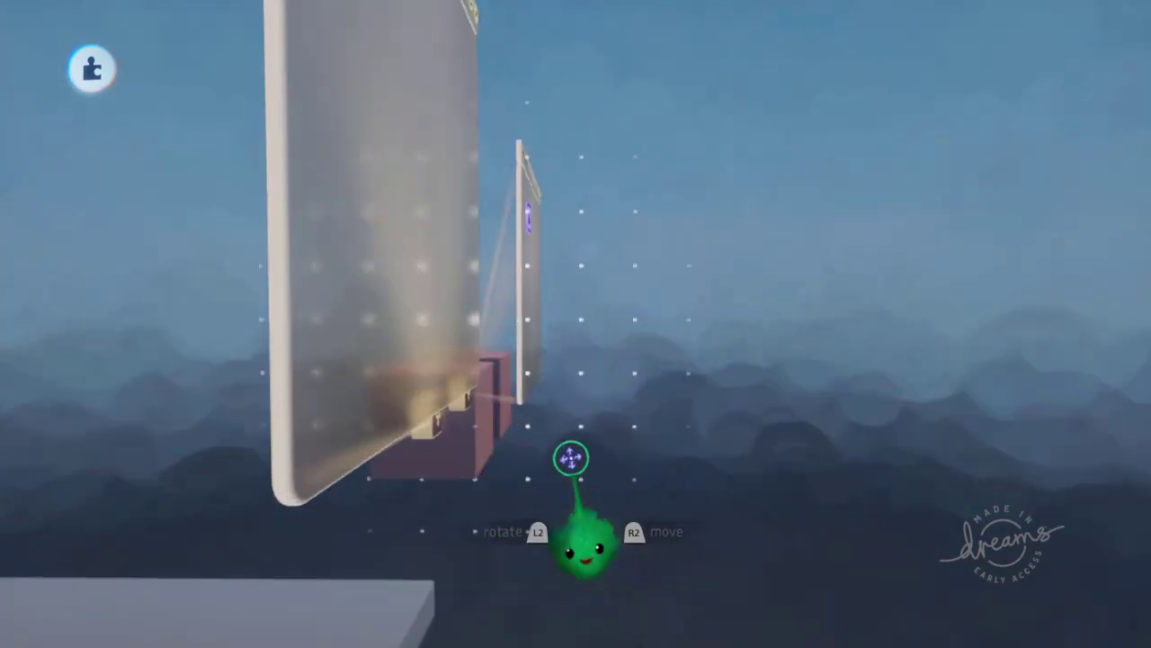
{"action": "middle_click_drag", "start_coordinate": [473, 452], "coordinate": [522, 399]}
{"action": "right_click", "coordinate": [515, 411]}
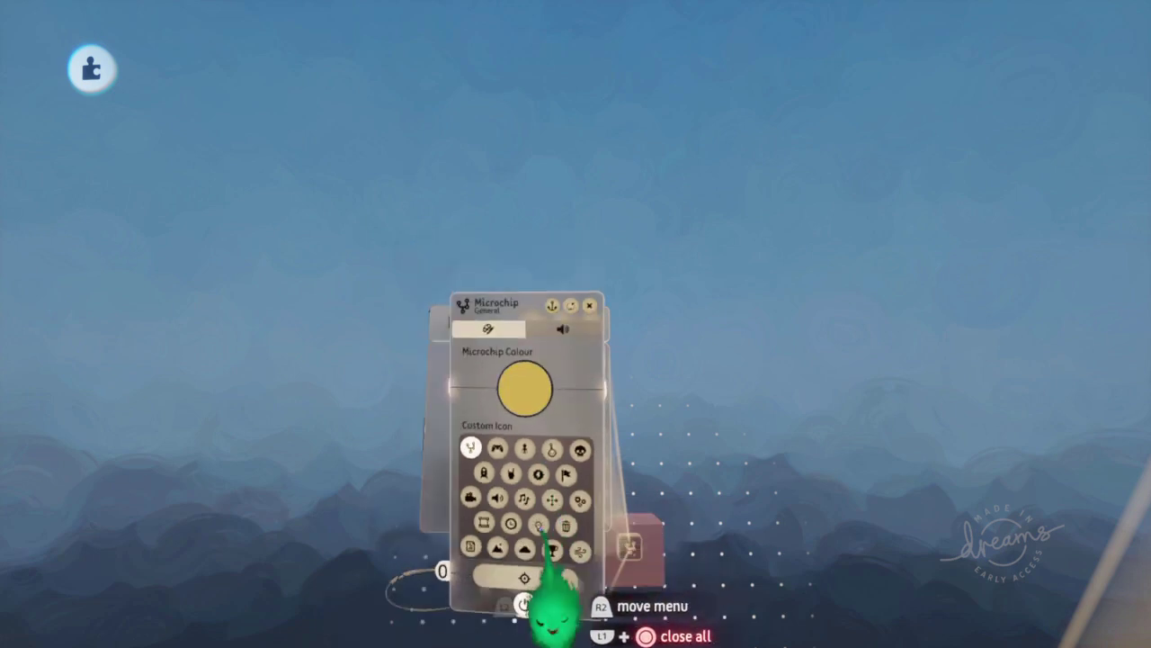
{"action": "key", "text": "Escape"}
{"action": "mouse_move", "coordinate": [549, 549]}
{"action": "middle_mouse_down"}
{"action": "mouse_move", "coordinate": [547, 519]}
{"action": "mouse_move", "coordinate": [582, 456]}
{"action": "middle_mouse_up"}
{"action": "double_click", "coordinate": [603, 417]}
{"action": "right_click", "coordinate": [604, 428]}
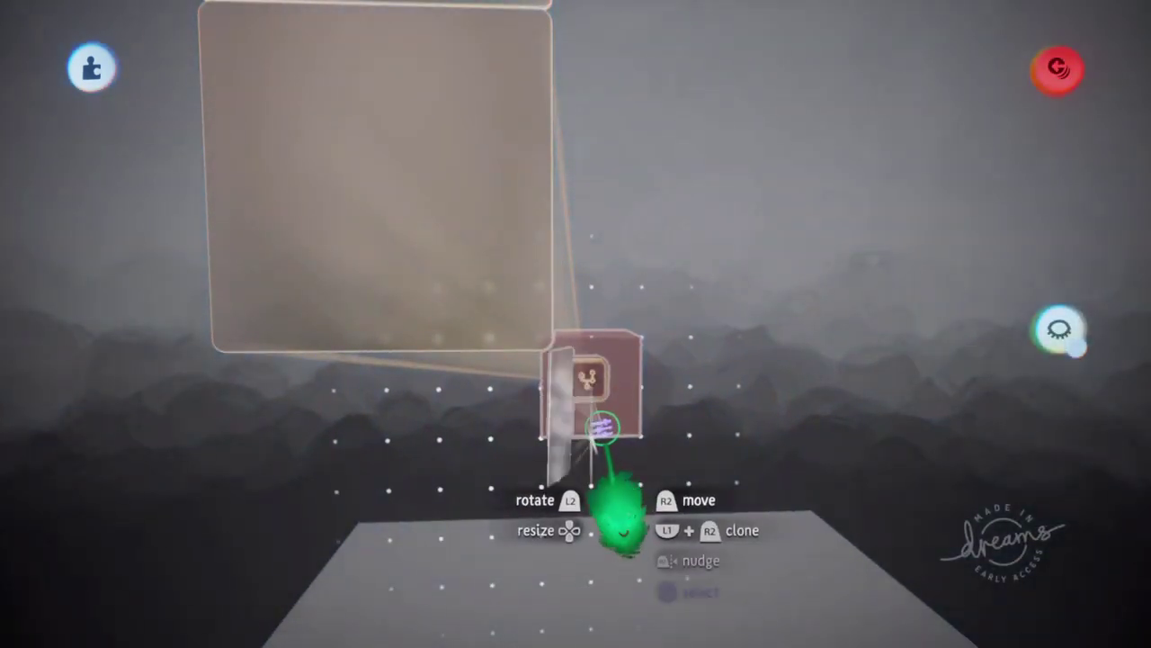
{"action": "key", "text": "Escape"}
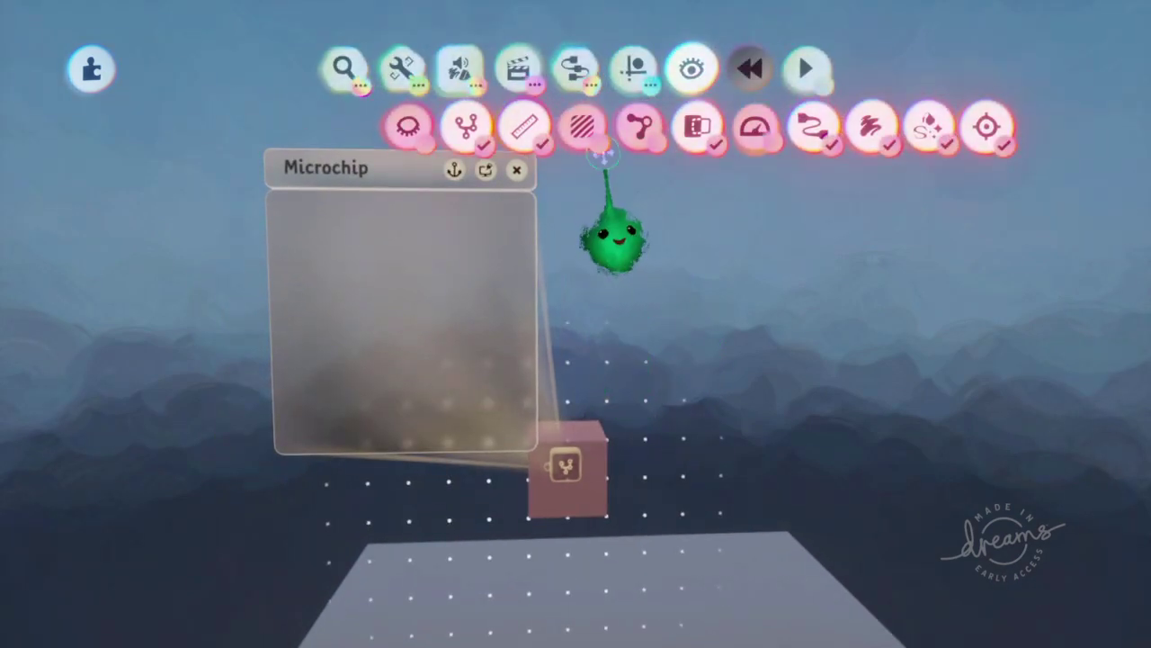
Step: Stamp a Controller Sensor from the sensor gadgets onto the cube's empty Microchip canvas
{"action": "left_click", "coordinate": [581, 76]}
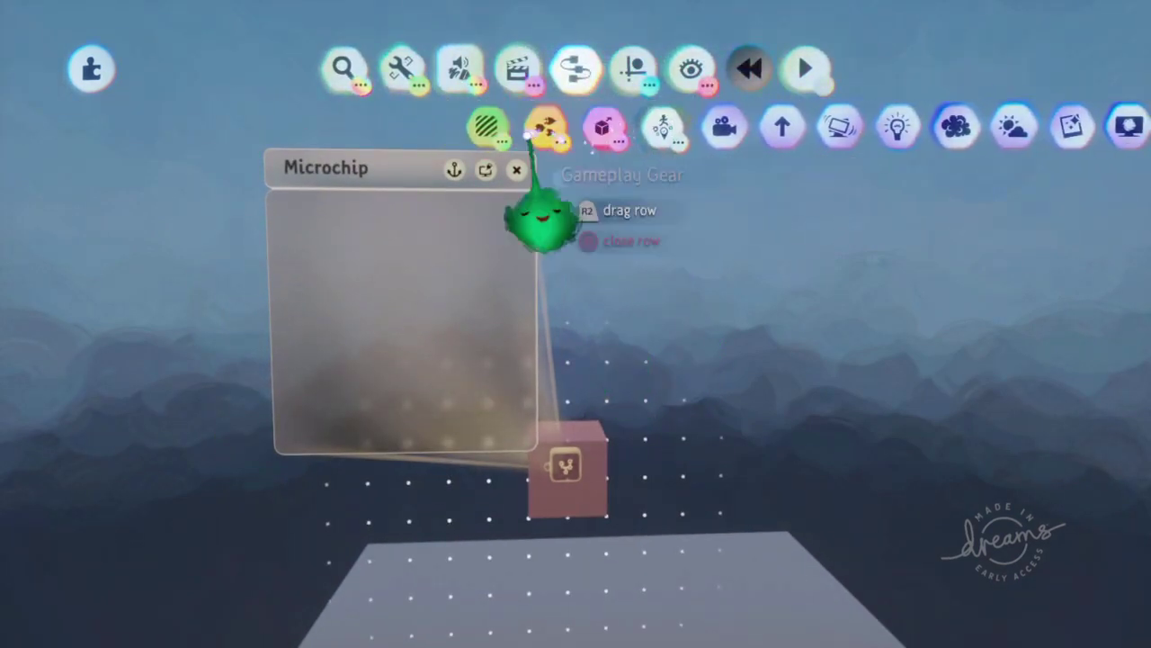
{"action": "left_click", "coordinate": [484, 128]}
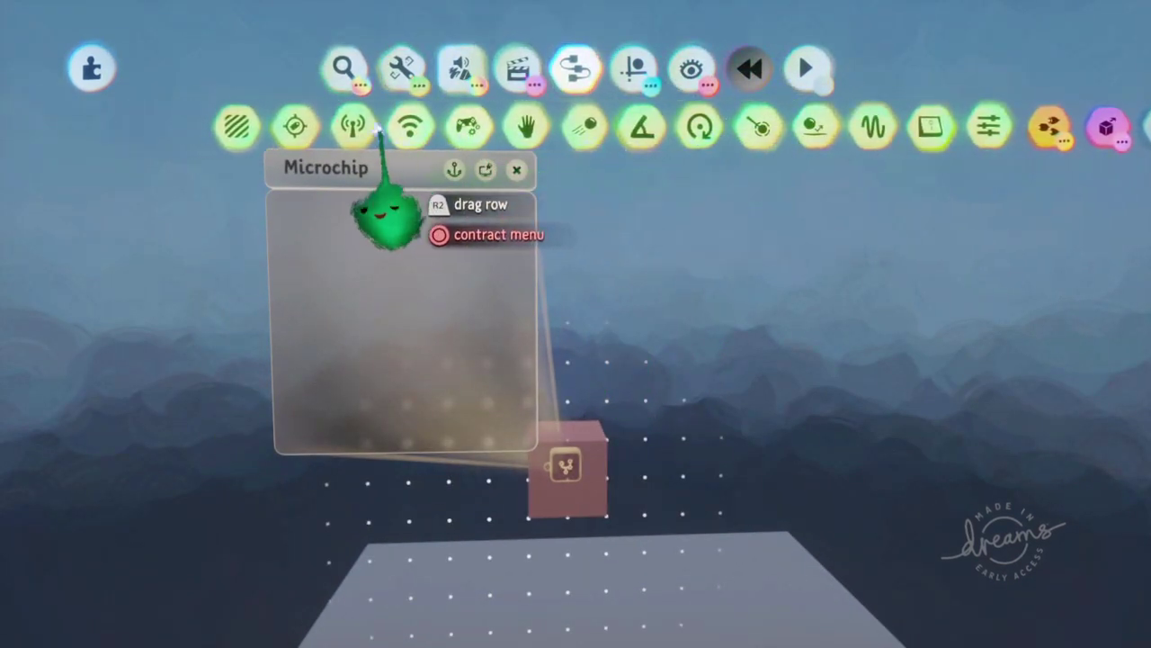
{"action": "left_click", "coordinate": [409, 126]}
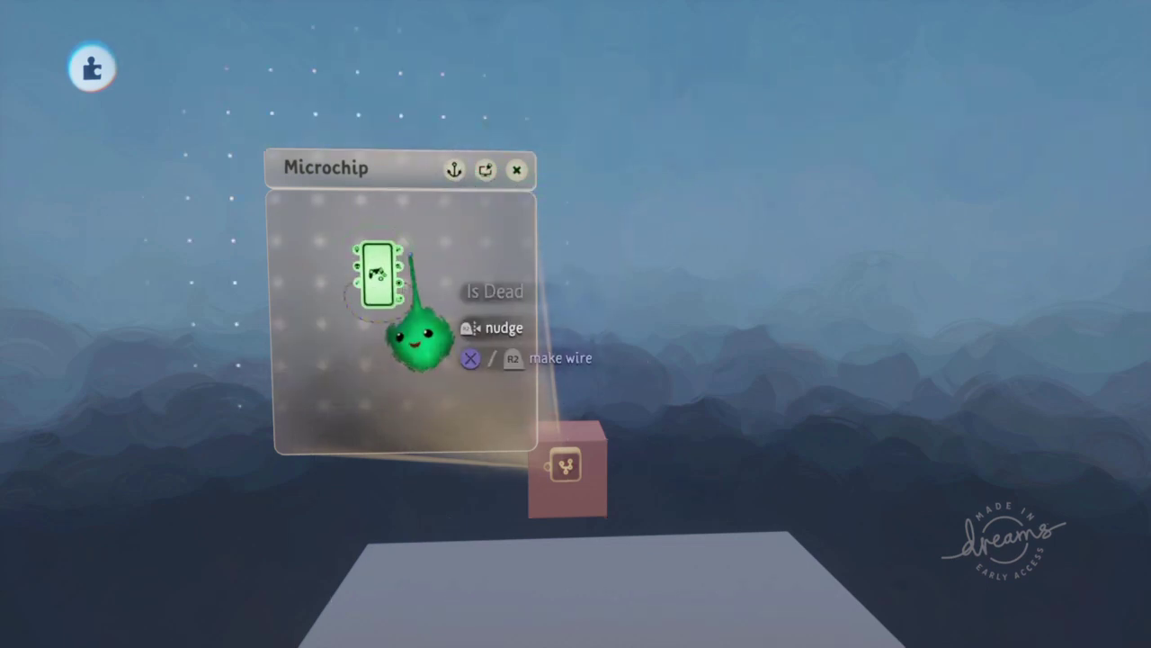
{"action": "scroll", "coordinate": [413, 283], "scroll_direction": "up", "scroll_amount": 5}
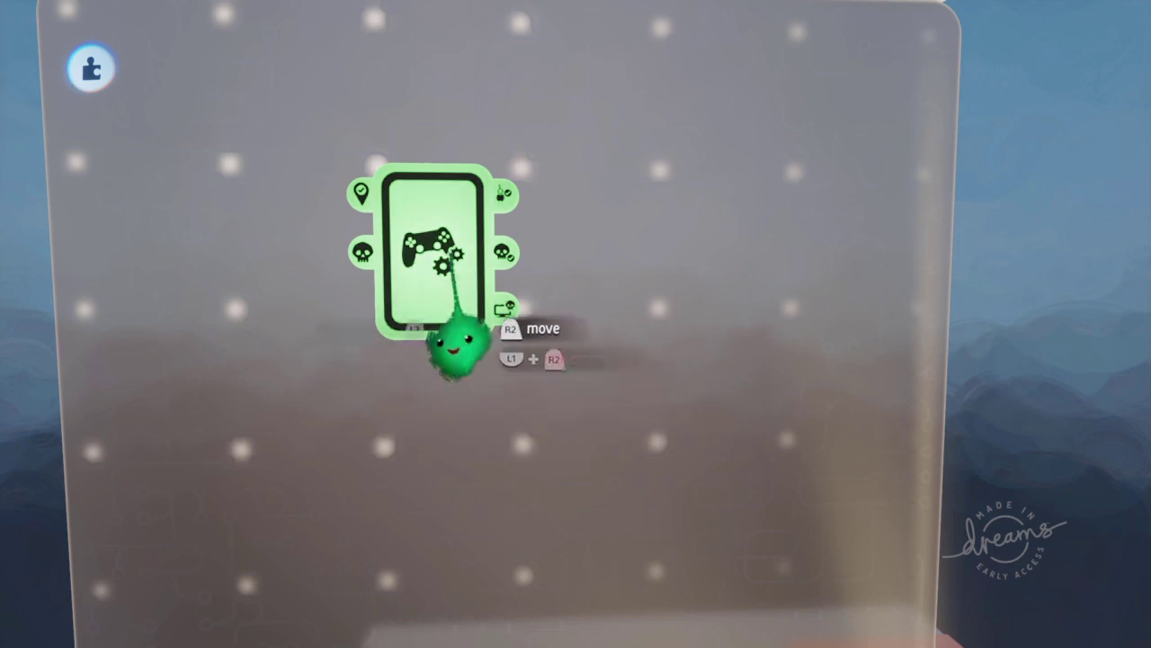
Step: Open the Controller Sensor's properties and examine its possession settings on the Important Properties page
{"action": "left_click", "coordinate": [463, 349]}
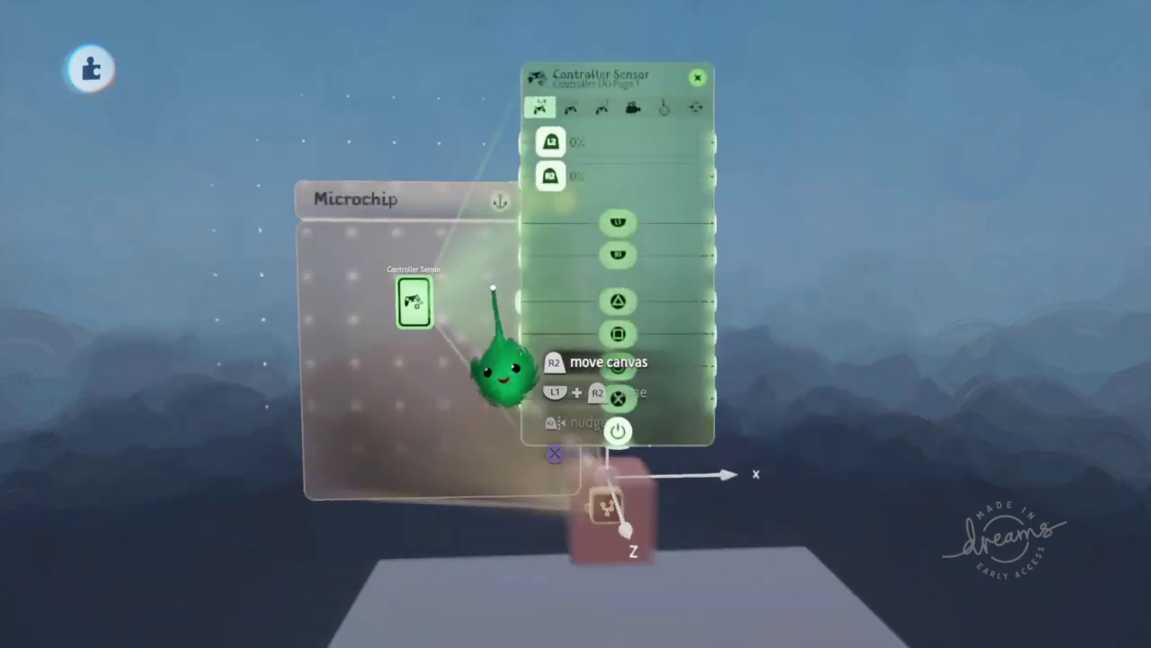
{"action": "left_click", "coordinate": [664, 107]}
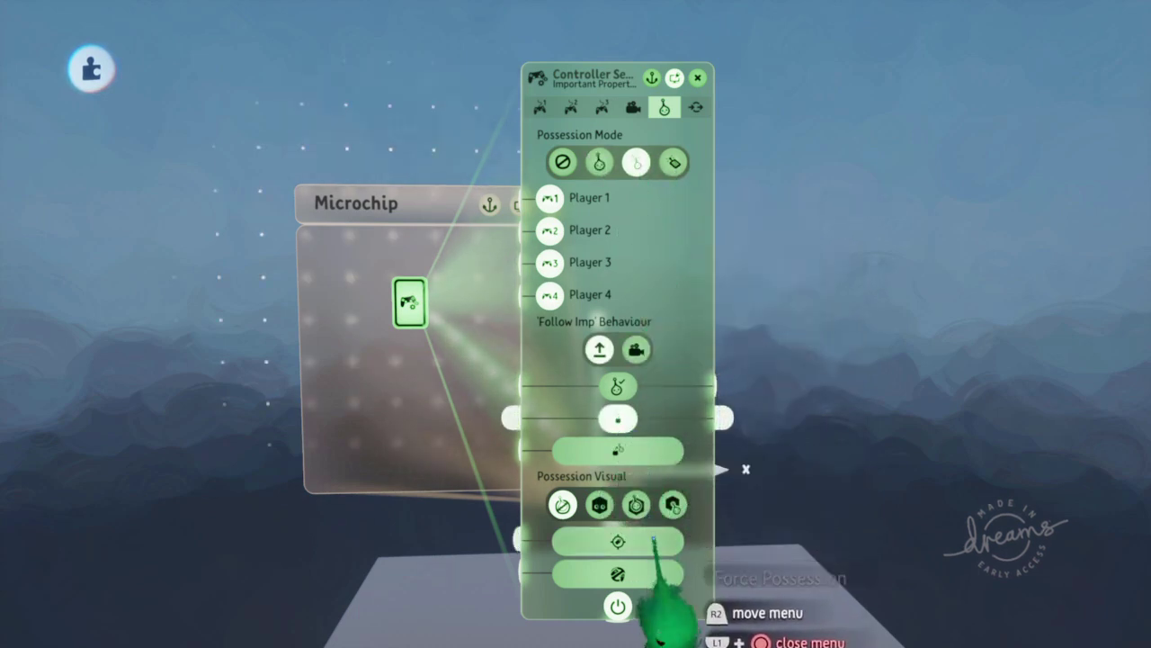
{"action": "key", "text": "Escape"}
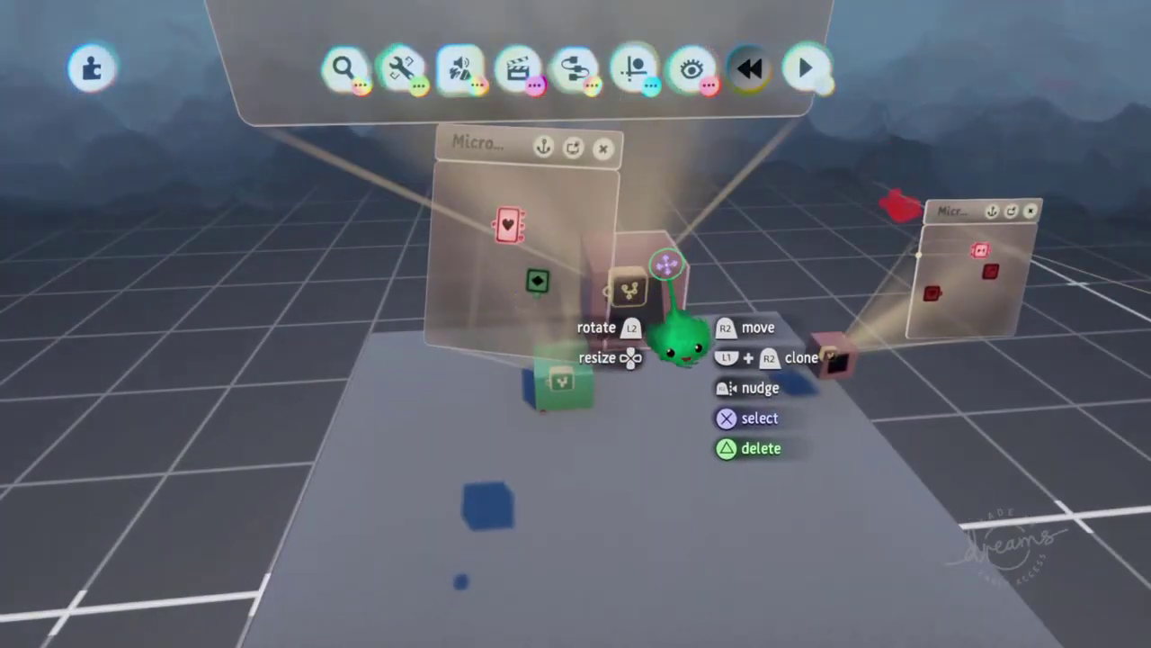
Step: Examine the Possession Visual settings of the Controller Sensor in the larger Microchip on the pink cube, and leave its properties
{"action": "left_click", "coordinate": [665, 263]}
{"action": "left_click", "coordinate": [637, 353]}
{"action": "left_click", "coordinate": [382, 203]}
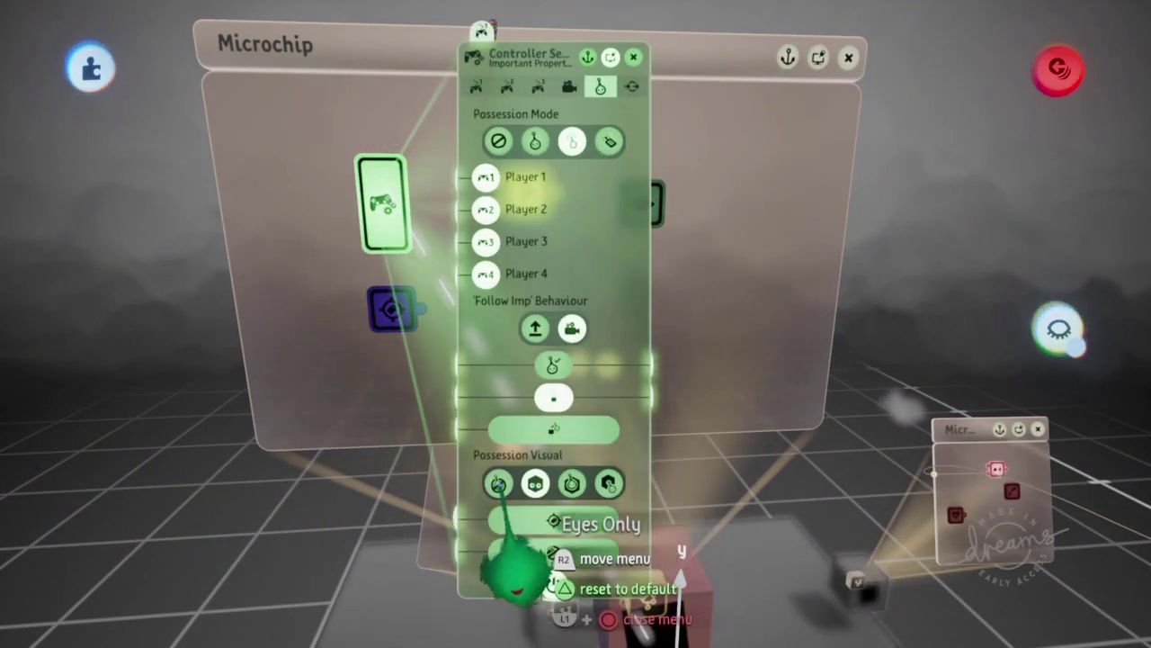
{"action": "key", "text": "Escape"}
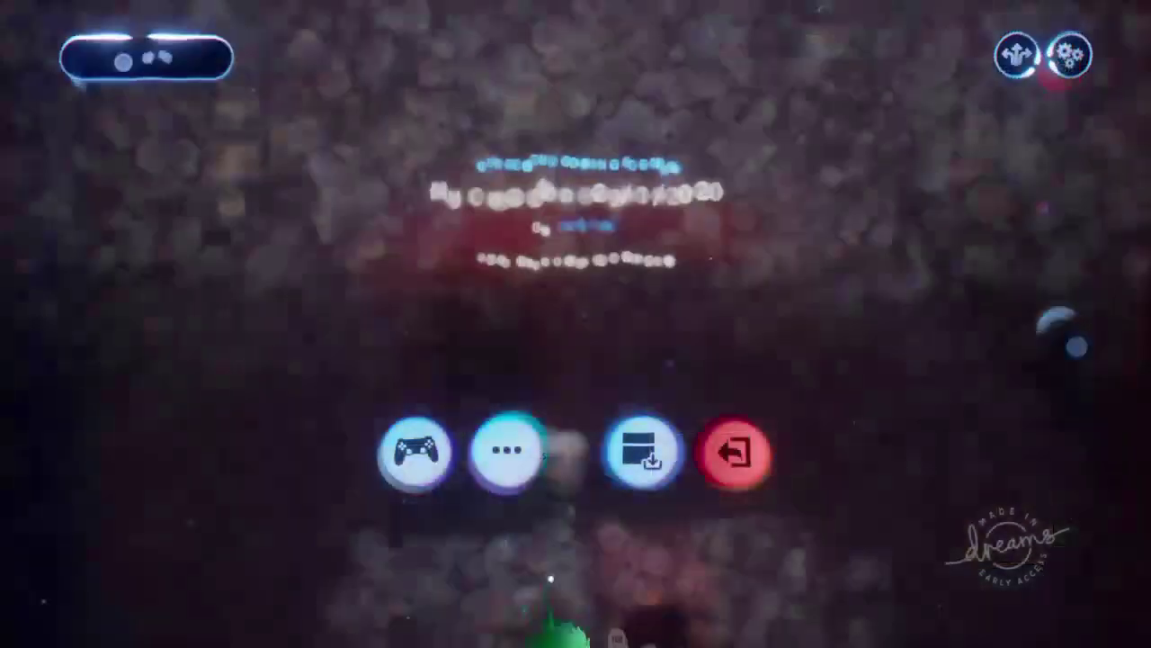
{"action": "key", "text": "Escape"}
{"action": "key", "text": "Escape"}
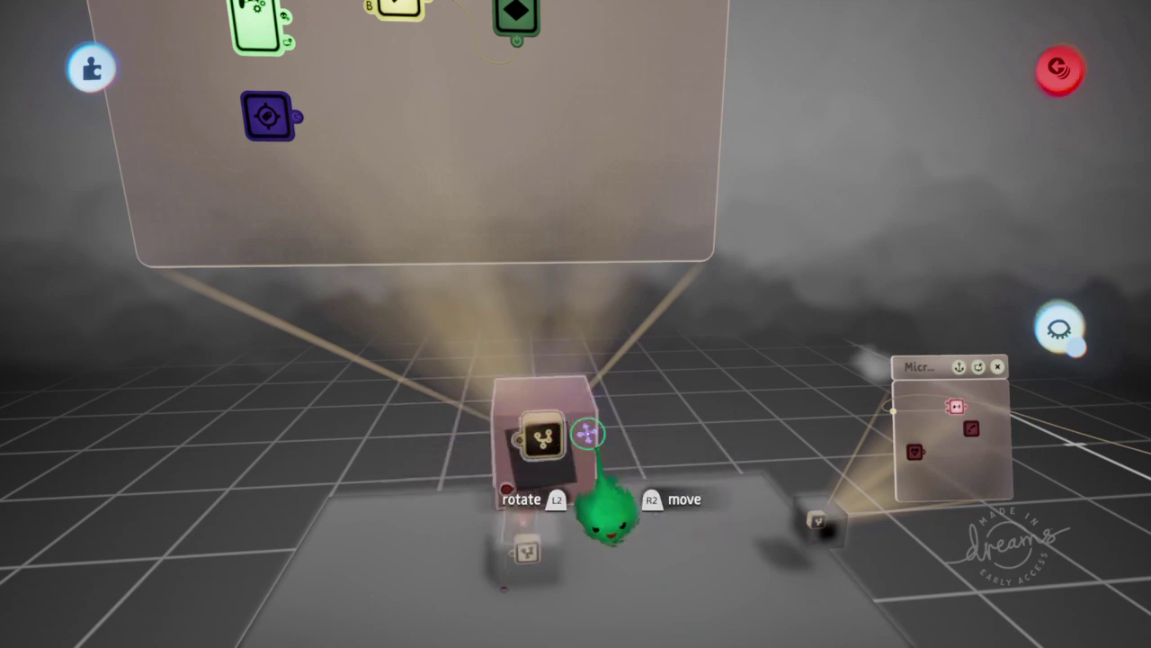
Step: Leave the pink cube's sculpt mode and view its Physical Properties
{"action": "double_click", "coordinate": [581, 422]}
{"action": "key", "text": "Escape"}
{"action": "right_click", "coordinate": [580, 422]}
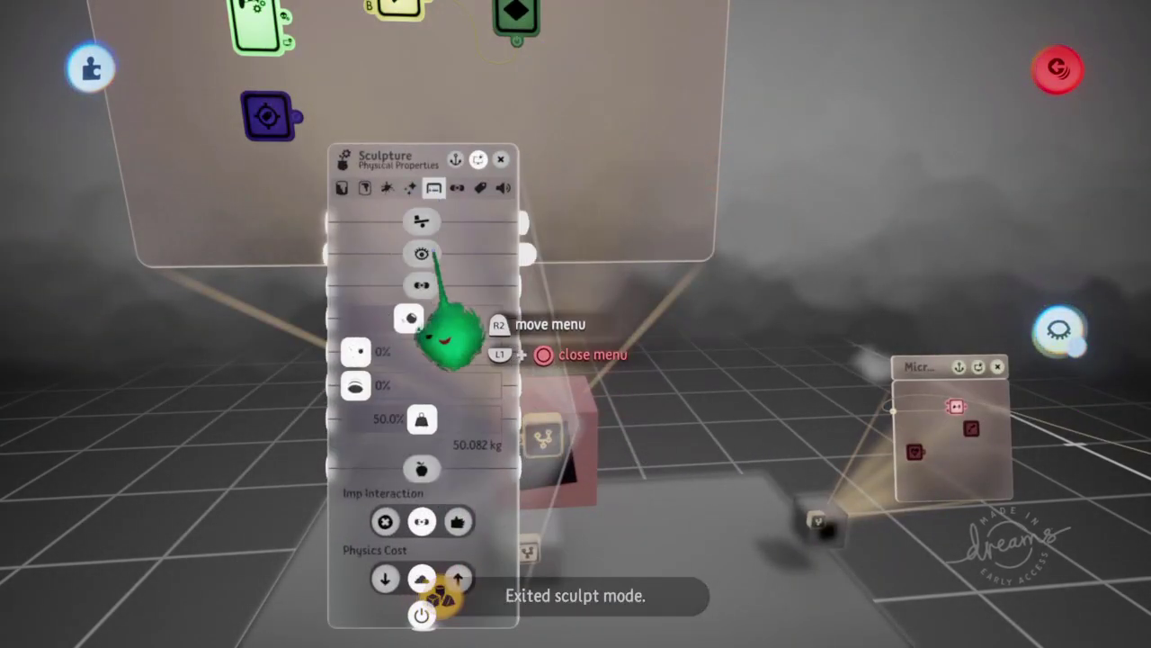
Step: Test the possessed cube with the imp in play mode, and return to edit mode
{"action": "key", "text": "Escape"}
{"action": "left_click", "coordinate": [416, 455]}
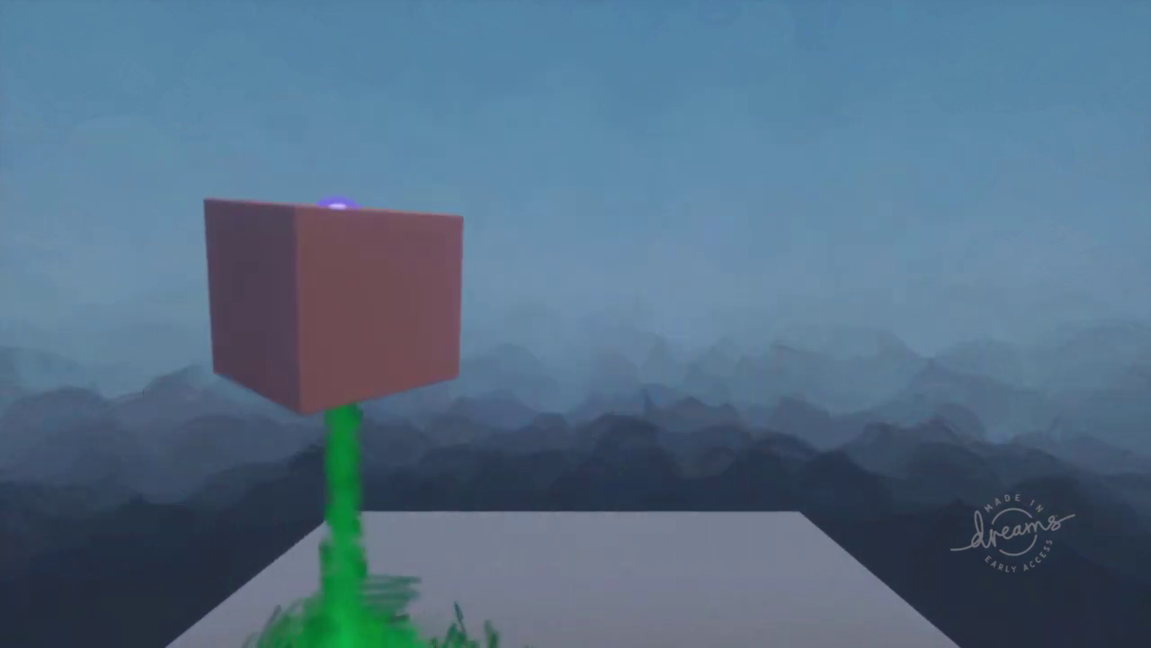
{"action": "key", "text": "Escape"}
{"action": "left_click", "coordinate": [360, 469]}
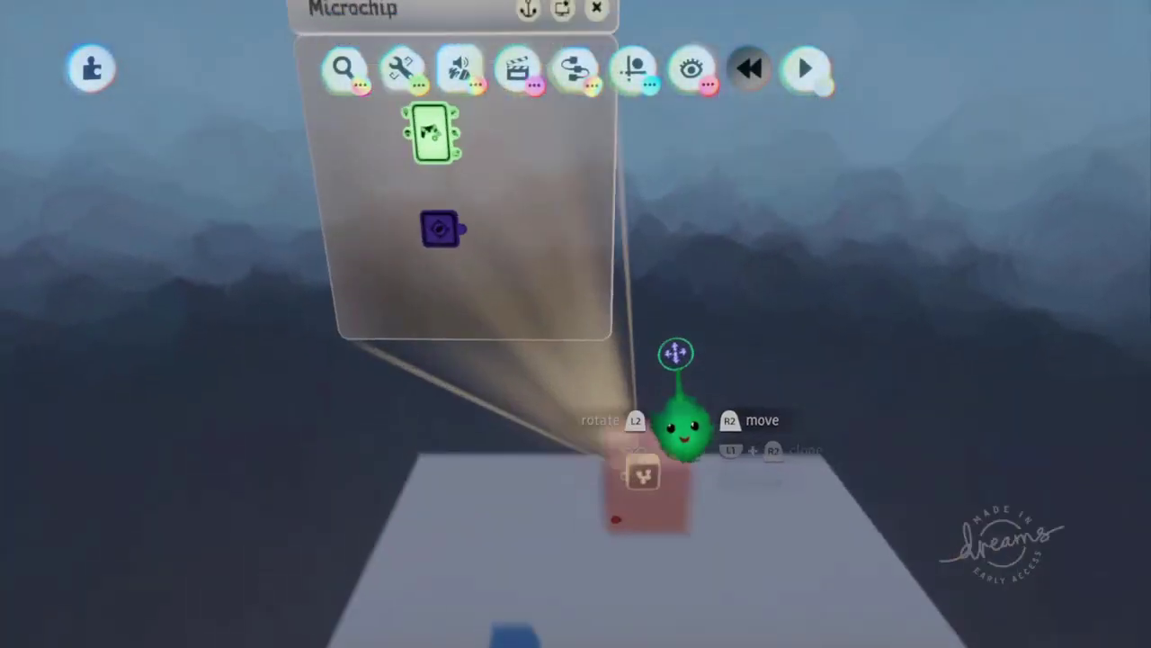
Step: Open the Controller Sensor's Important Properties page and move its properties window clear of the cube
{"action": "scroll", "coordinate": [635, 264], "scroll_direction": "up", "scroll_amount": 5}
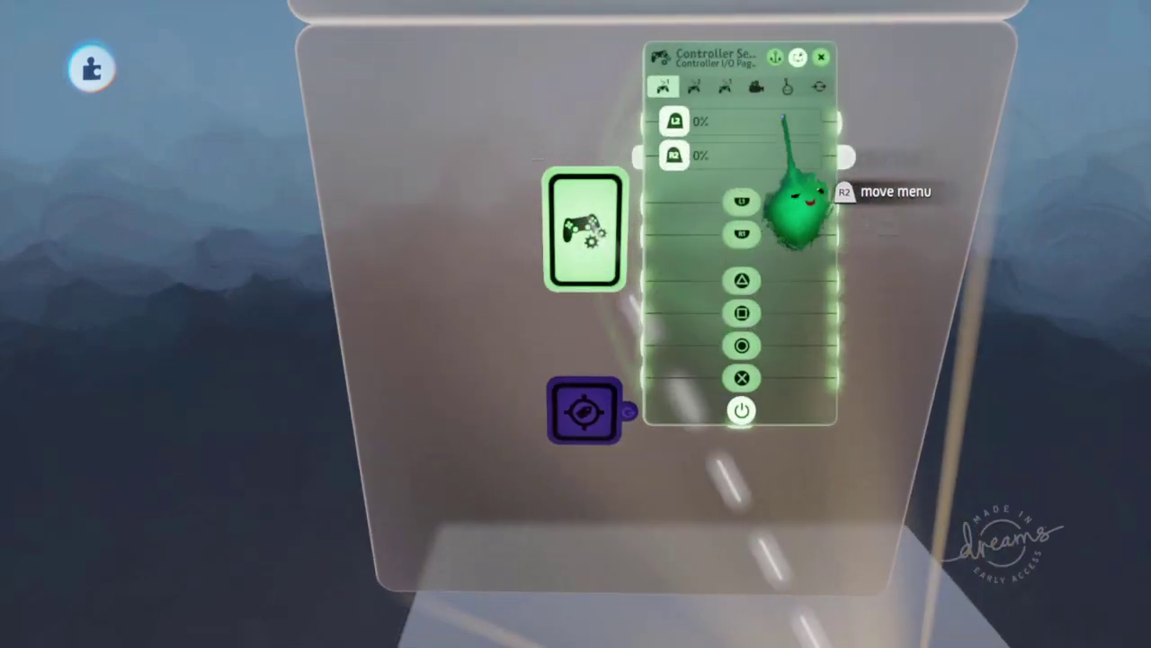
{"action": "left_click", "coordinate": [786, 87]}
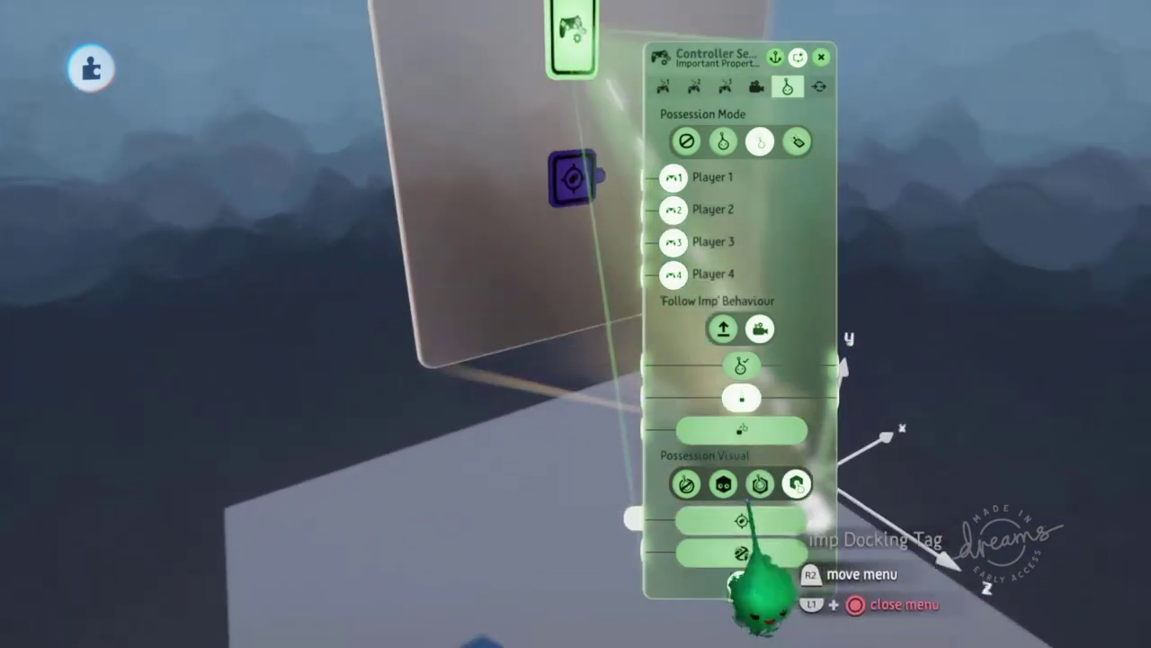
{"action": "left_click_drag", "start_coordinate": [746, 460], "coordinate": [996, 433]}
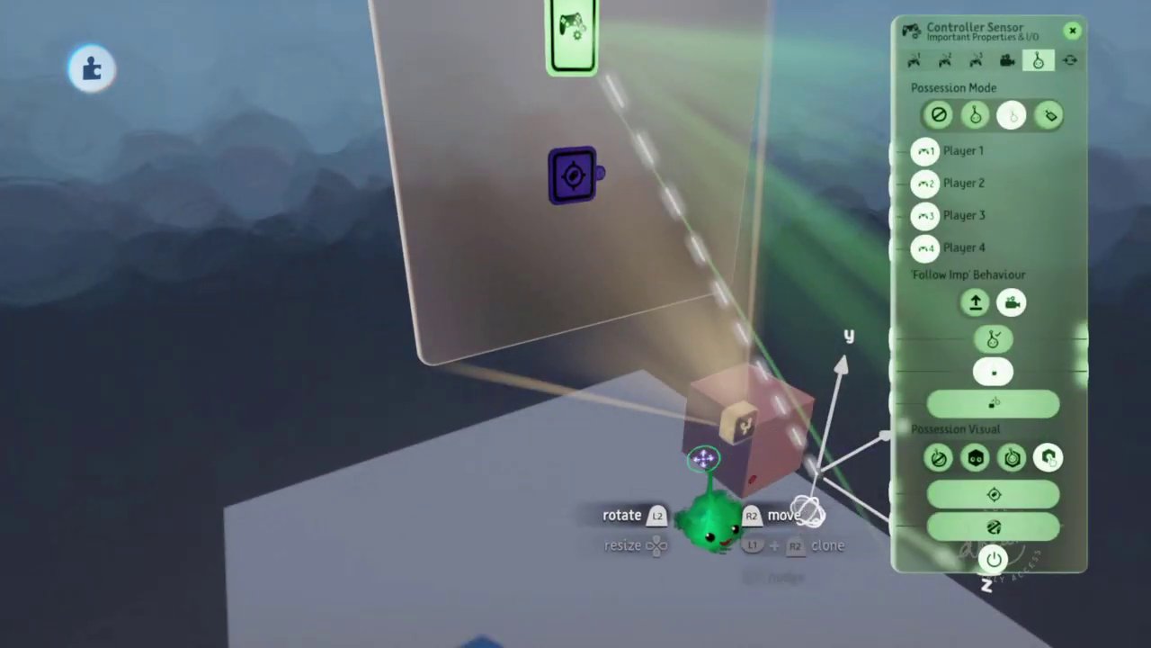
Step: Mark the cube's front face with a black square in sculpt mode
{"action": "mouse_move", "coordinate": [705, 459]}
{"action": "middle_mouse_down"}
{"action": "mouse_move", "coordinate": [841, 514]}
{"action": "mouse_move", "coordinate": [640, 446]}
{"action": "mouse_move", "coordinate": [558, 434]}
{"action": "middle_mouse_up"}
{"action": "left_click", "coordinate": [559, 432]}
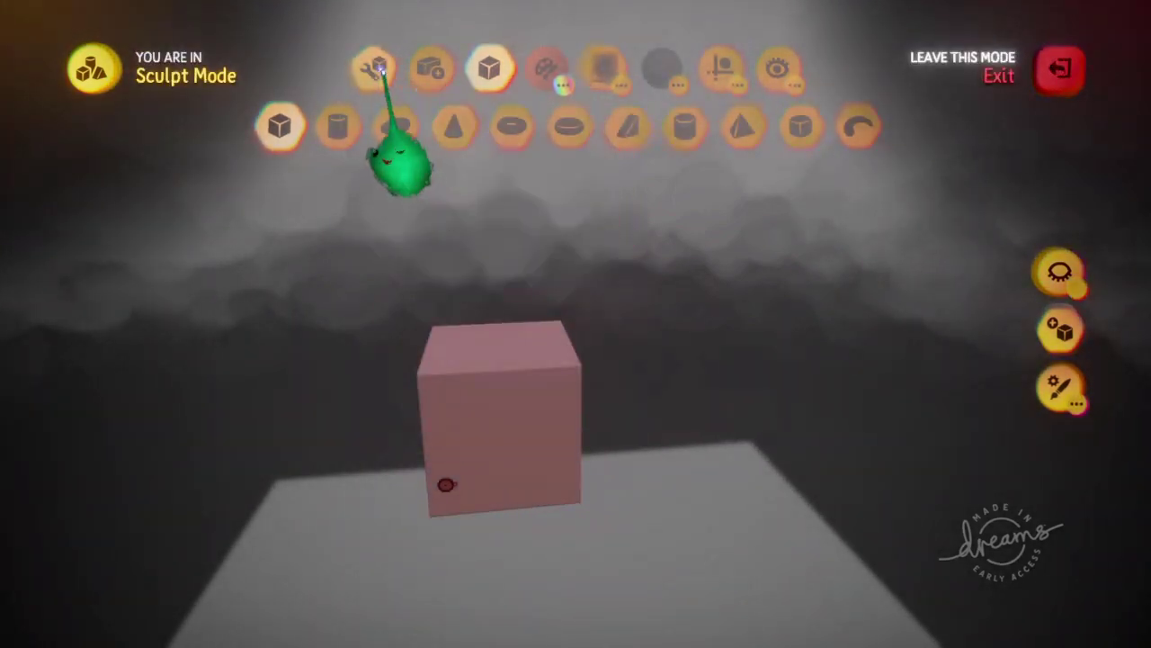
{"action": "left_click", "coordinate": [722, 127]}
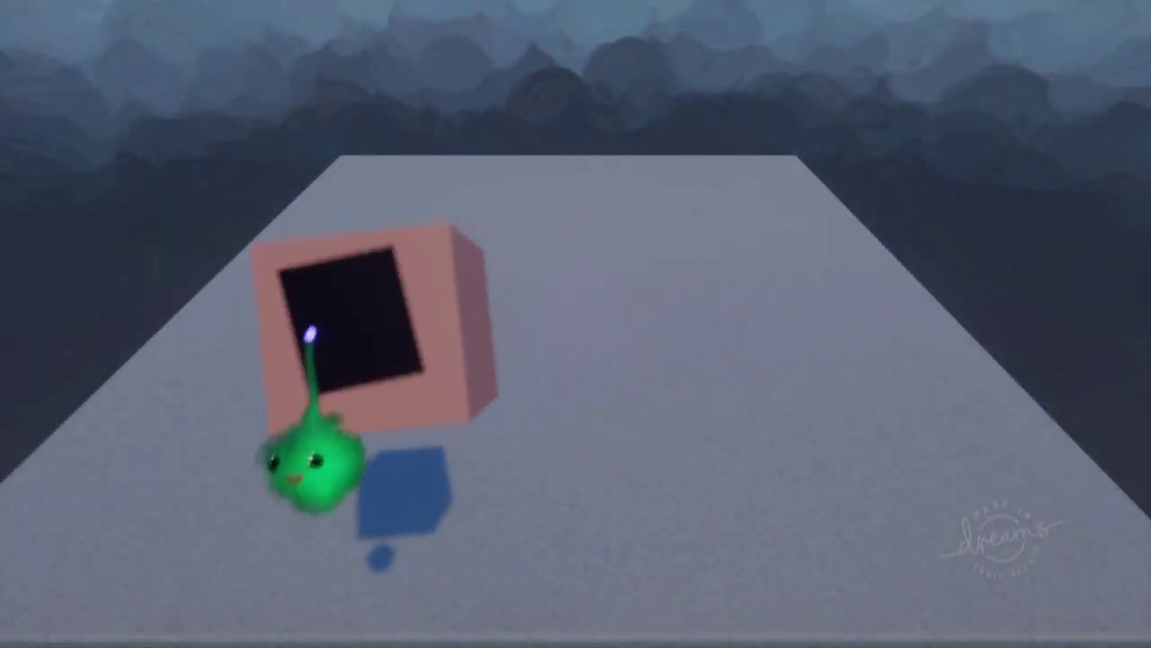
Step: Move the marked cube around in two play mode tests to check its facing, returning to edit mode after each
{"action": "mouse_move", "coordinate": [309, 333]}
{"action": "left_mouse_down"}
{"action": "mouse_move", "coordinate": [777, 201]}
{"action": "mouse_move", "coordinate": [741, 360]}
{"action": "mouse_move", "coordinate": [216, 387]}
{"action": "mouse_move", "coordinate": [529, 185]}
{"action": "left_mouse_up"}
{"action": "key", "text": "Escape"}
{"action": "left_click", "coordinate": [373, 452]}
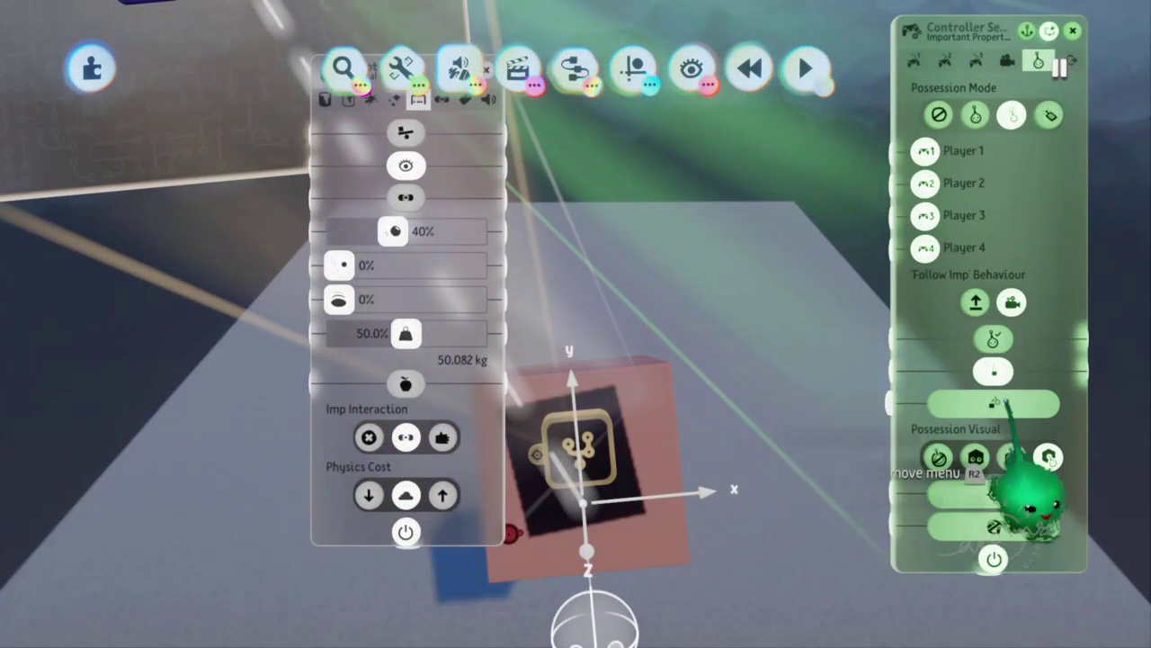
{"action": "key", "text": "Escape"}
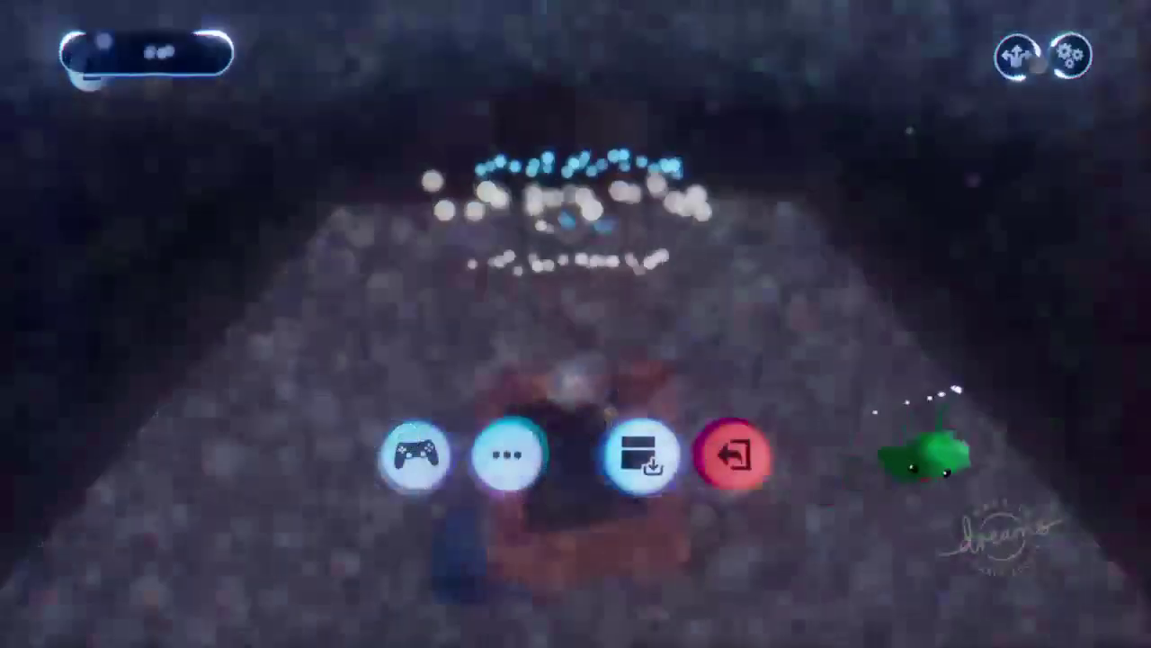
{"action": "left_click", "coordinate": [416, 453]}
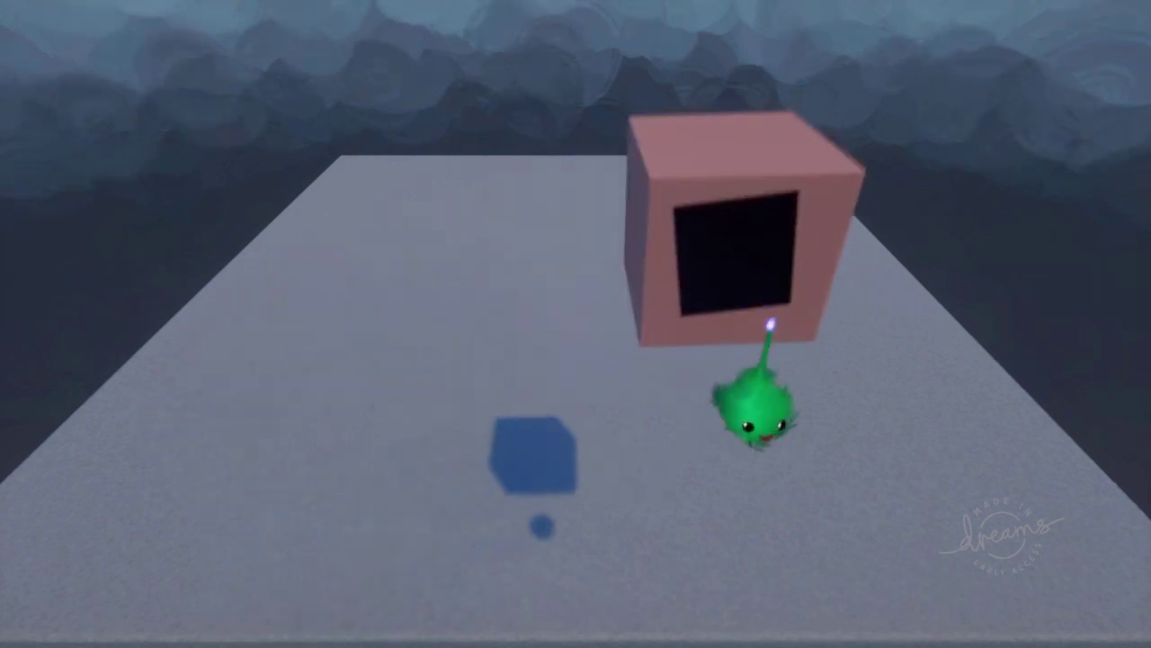
{"action": "left_click_drag", "start_coordinate": [772, 336], "coordinate": [561, 347]}
{"action": "key", "text": "Escape"}
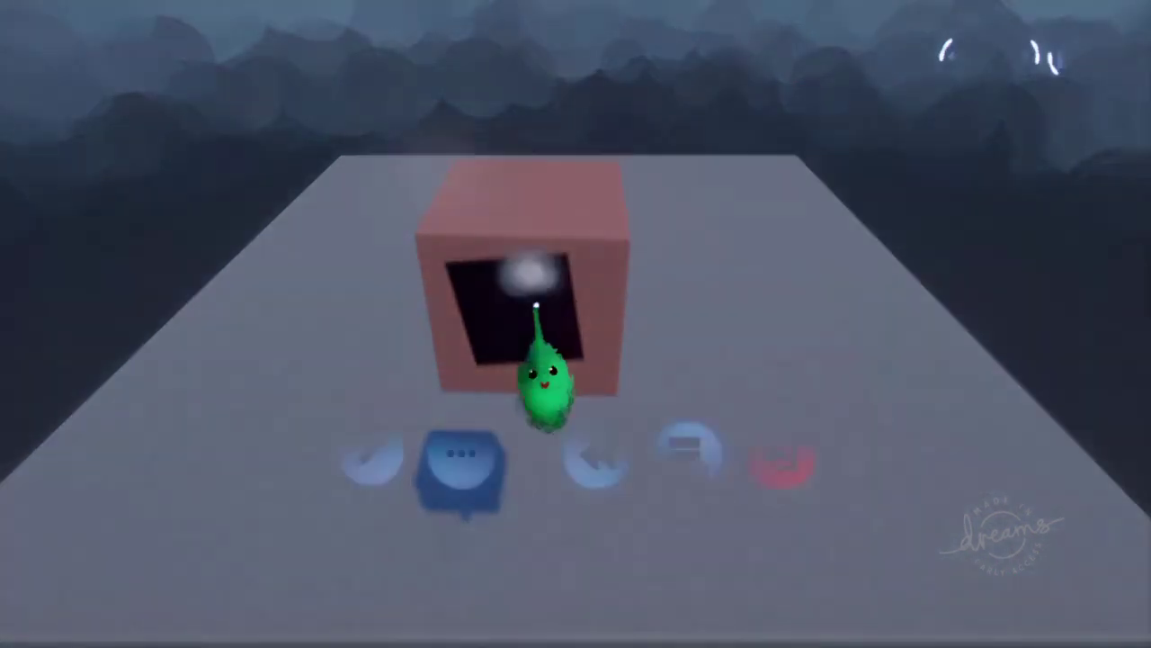
{"action": "left_click", "coordinate": [374, 453]}
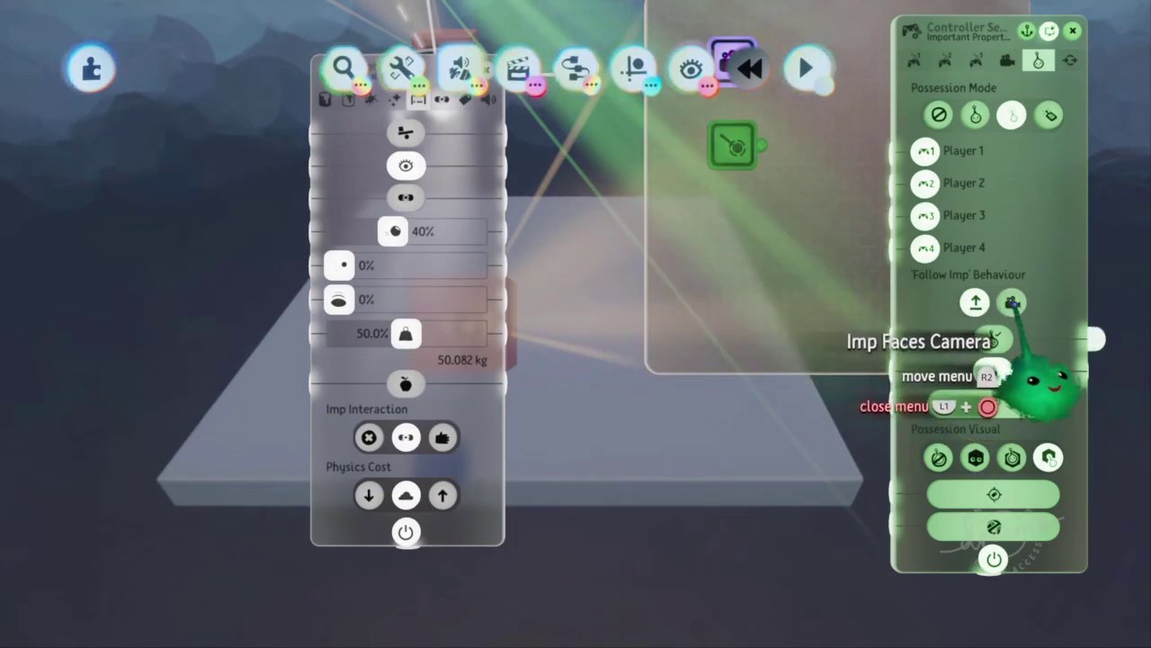
Step: Try the Imp Faces Camera option for the Controller Sensor's 'Follow Imp' Behaviour, and return to the cube
{"action": "mouse_move", "coordinate": [1018, 305]}
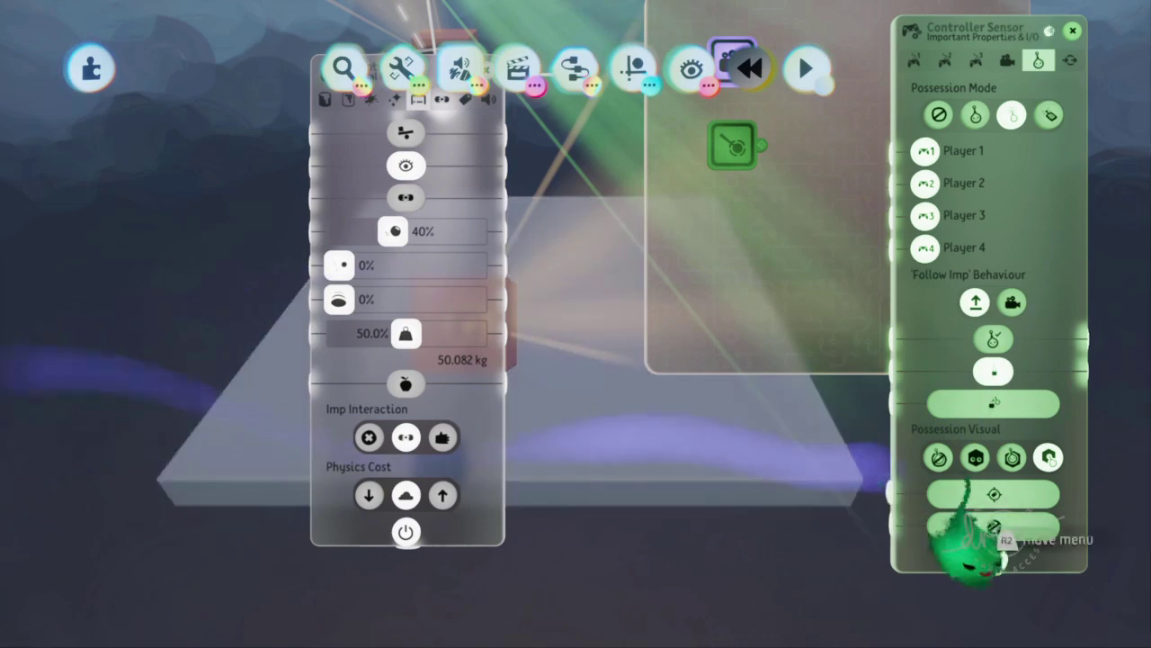
{"action": "left_click", "coordinate": [1019, 300]}
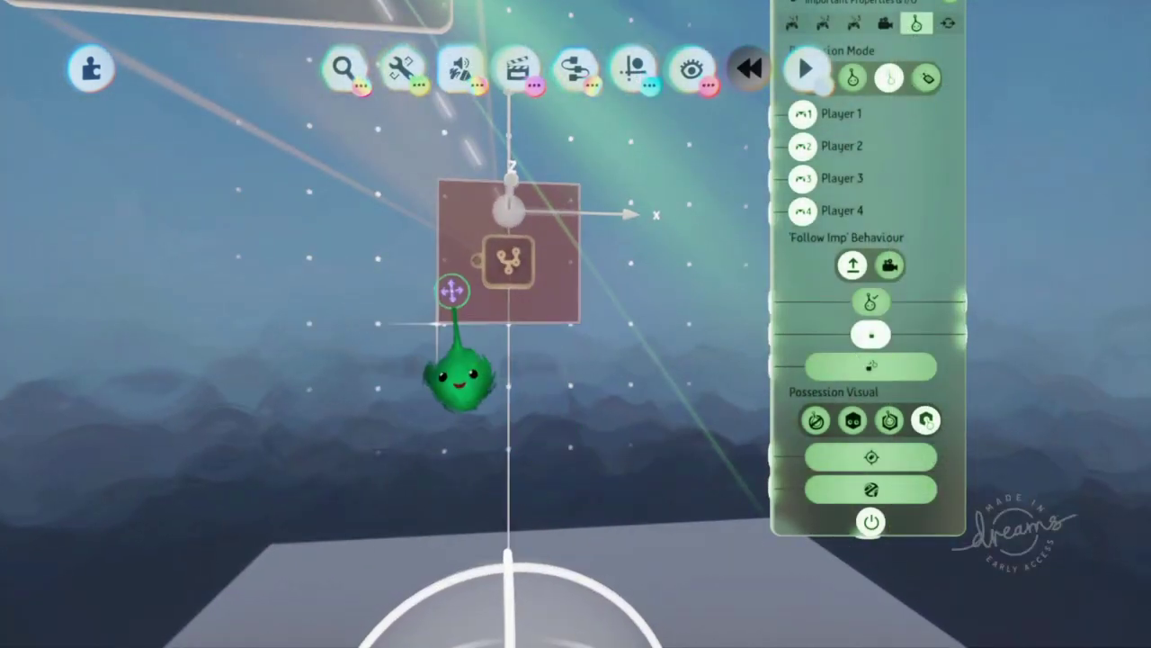
{"action": "key", "text": "Escape"}
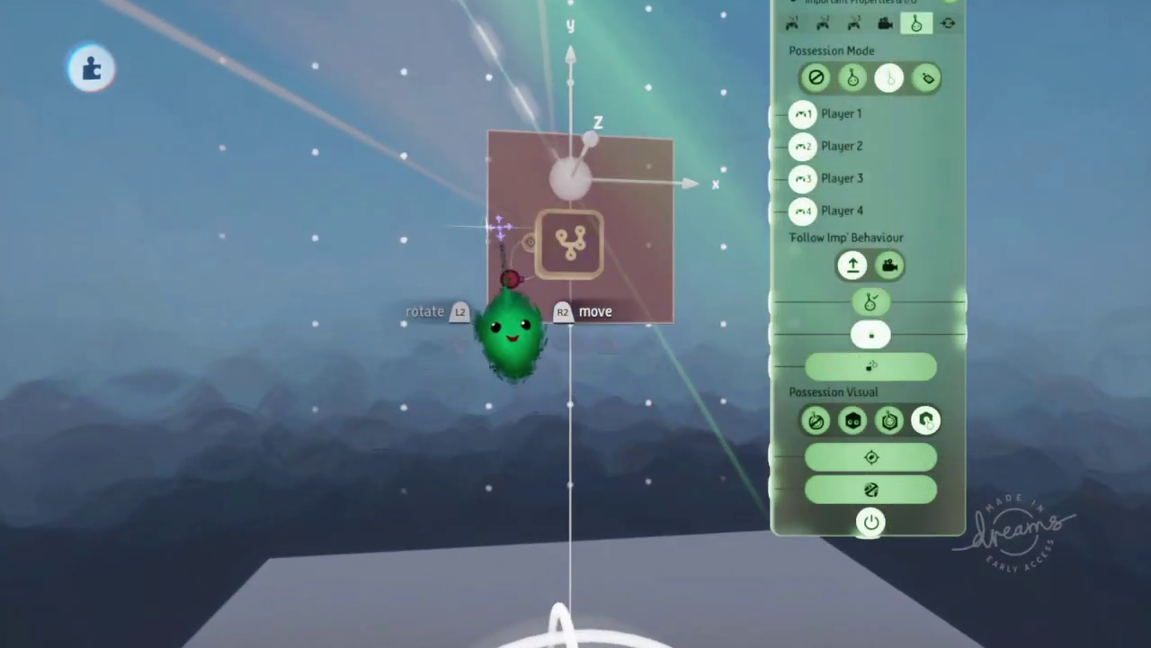
Step: Open the marked cube's Physical Properties, close them, and look the cube over from farther back
{"action": "left_click", "coordinate": [501, 228]}
{"action": "left_click", "coordinate": [501, 196]}
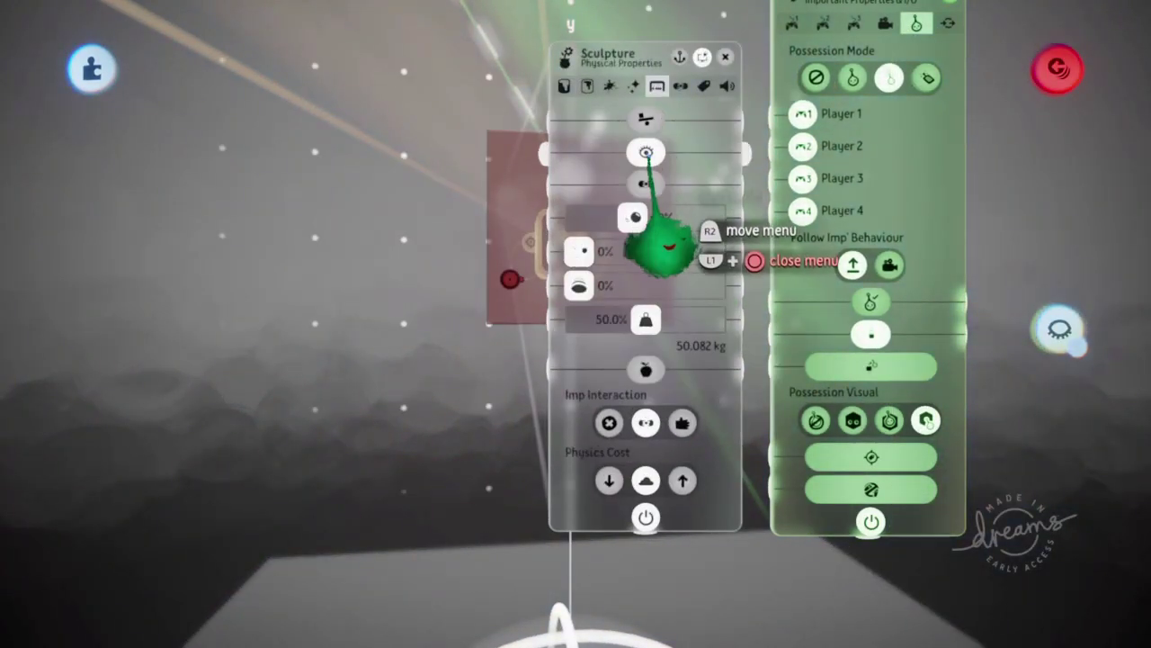
{"action": "key", "text": "Escape"}
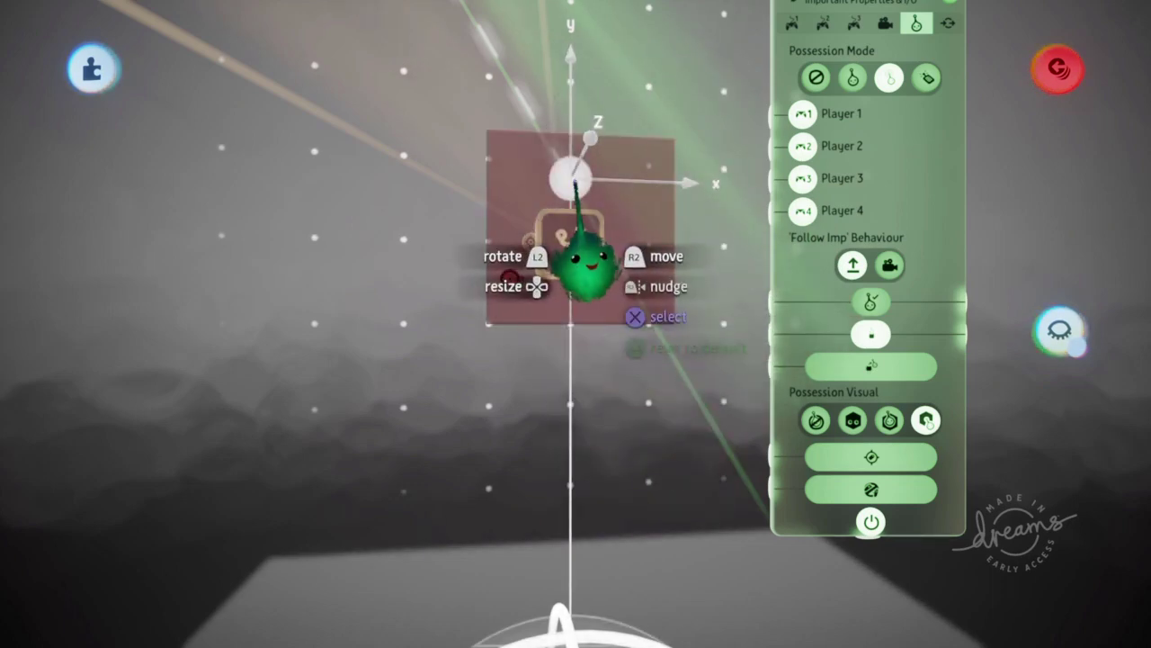
{"action": "scroll", "coordinate": [587, 346], "scroll_direction": "down", "scroll_amount": 3}
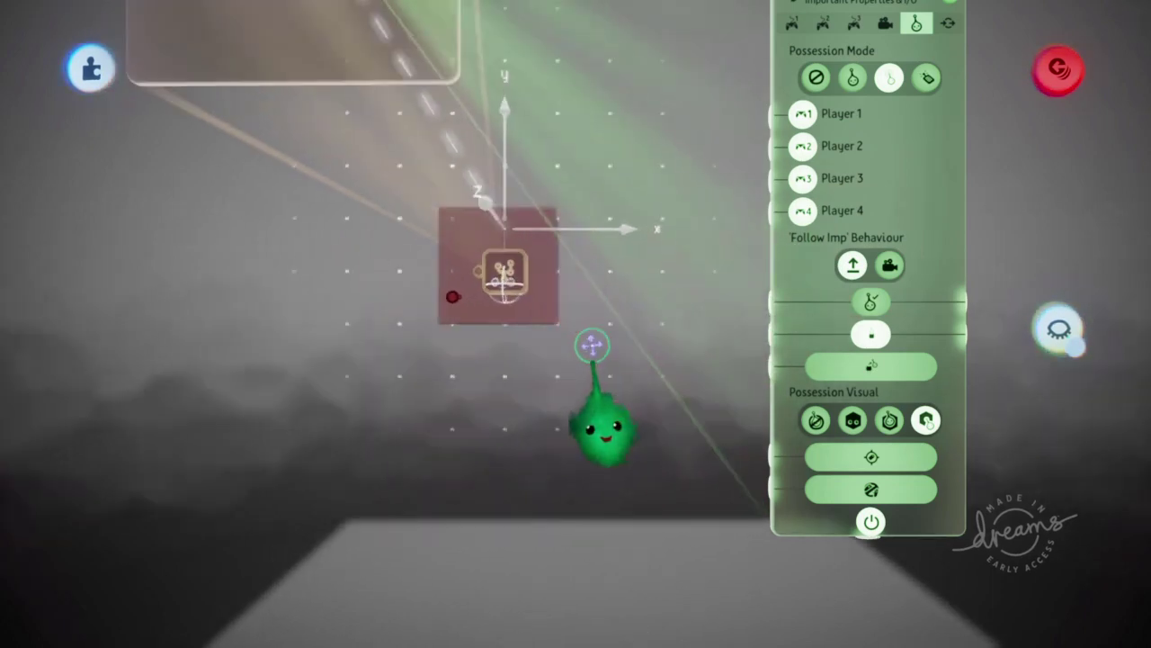
{"action": "key", "text": "Escape"}
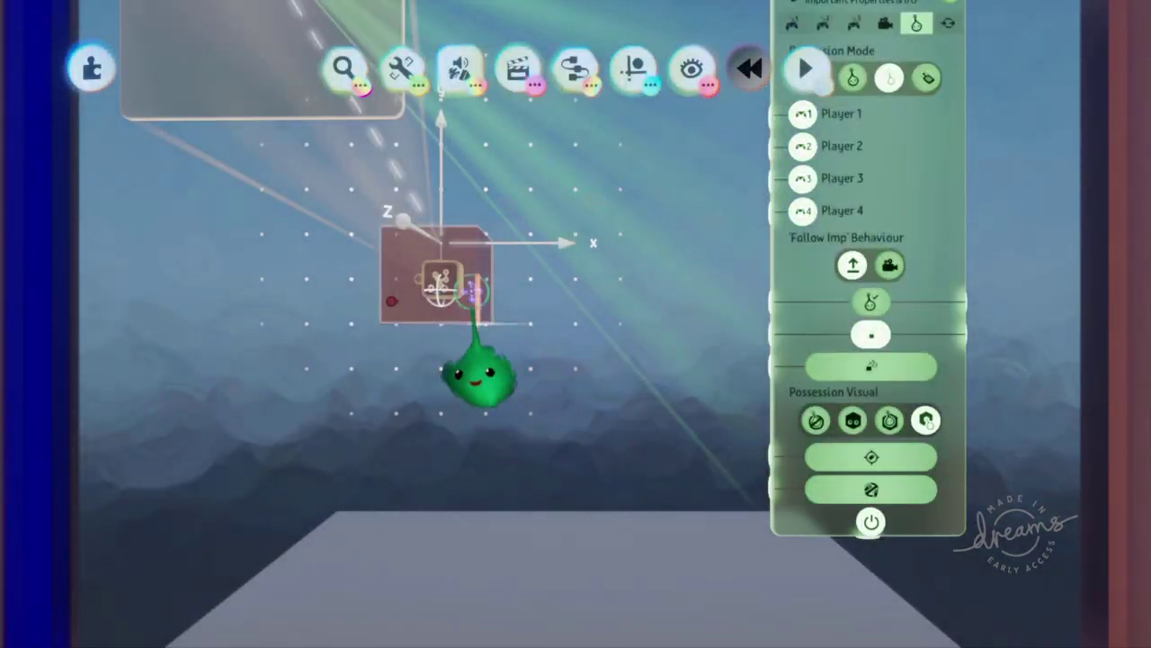
Step: Close the Controller Sensor's properties window while keeping the cube's microchip open
{"action": "key", "text": "Escape"}
{"action": "middle_click_drag", "start_coordinate": [534, 324], "coordinate": [518, 269]}
{"action": "key", "text": "Escape"}
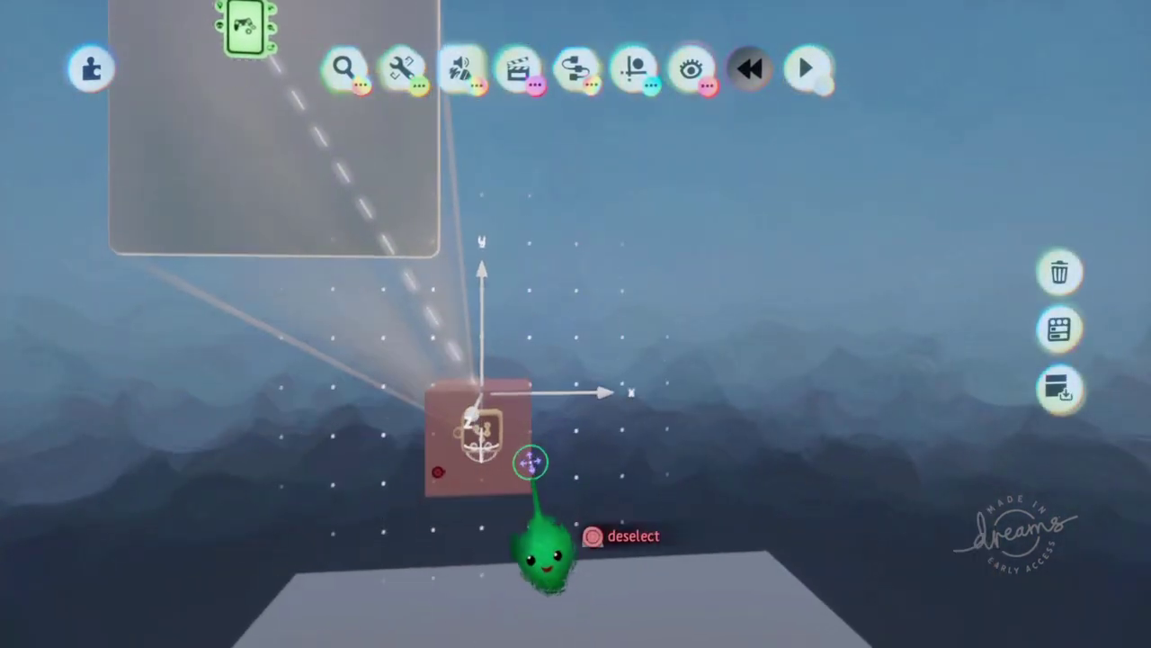
Step: Move the Controller Sensor's position gizmo out of the cube, just in front of its front face
{"action": "scroll", "coordinate": [506, 405], "scroll_direction": "up", "scroll_amount": 2}
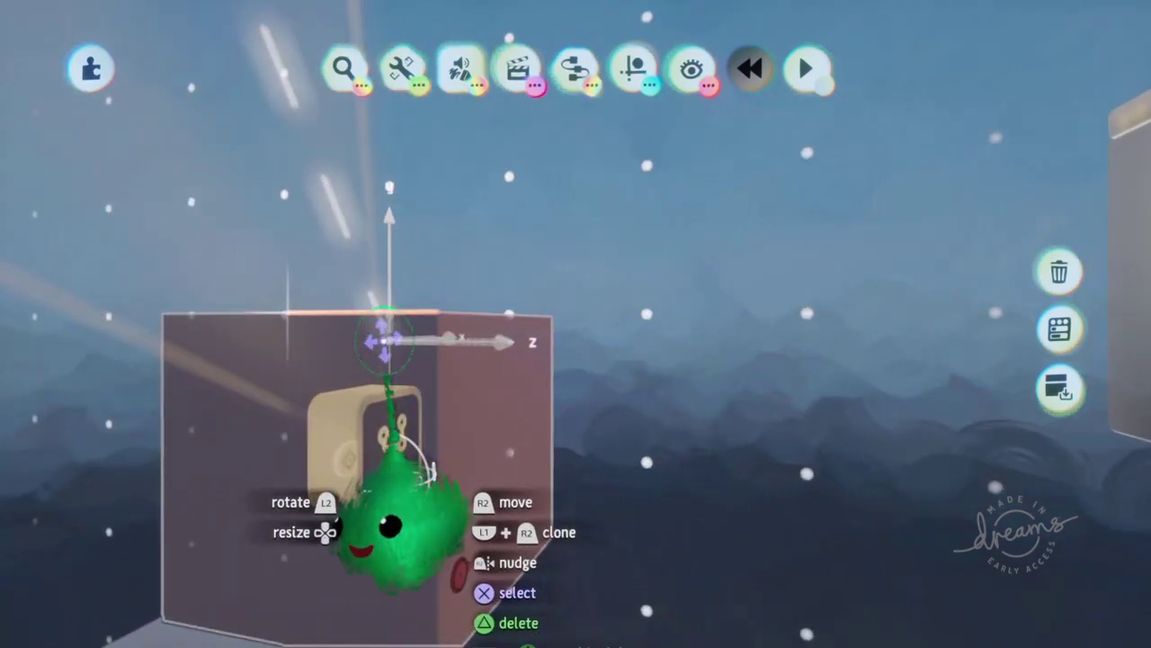
{"action": "left_click_drag", "start_coordinate": [647, 314], "coordinate": [646, 368]}
{"action": "key", "text": "Escape"}
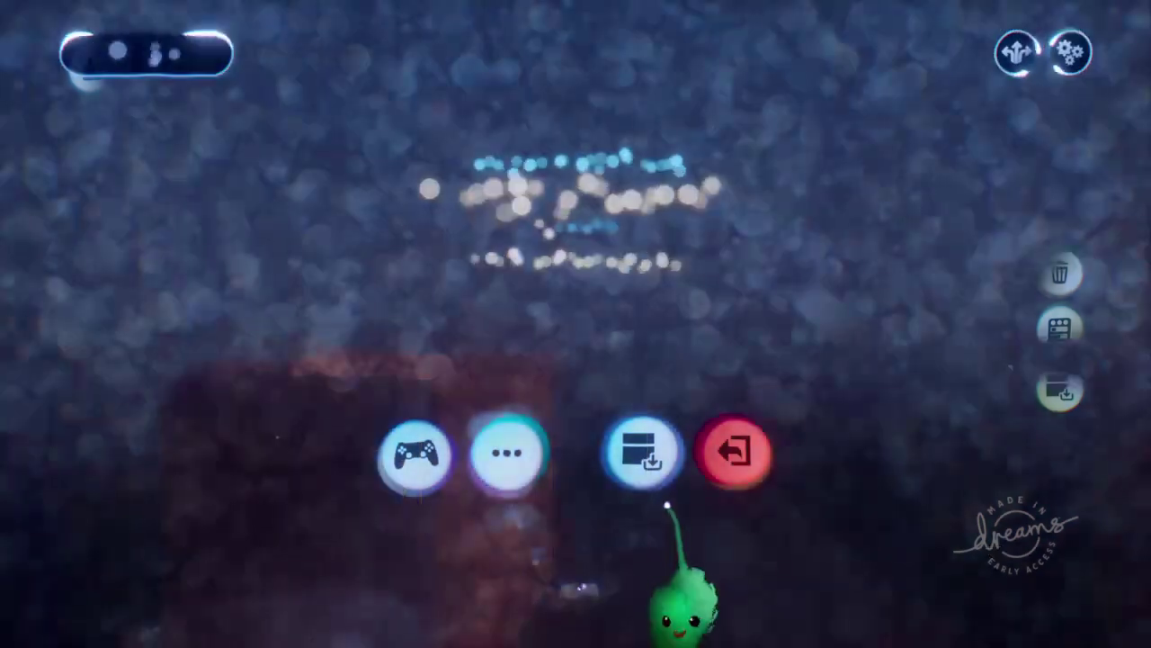
{"action": "key", "text": "Escape"}
{"action": "middle_click_drag", "start_coordinate": [617, 539], "coordinate": [394, 253]}
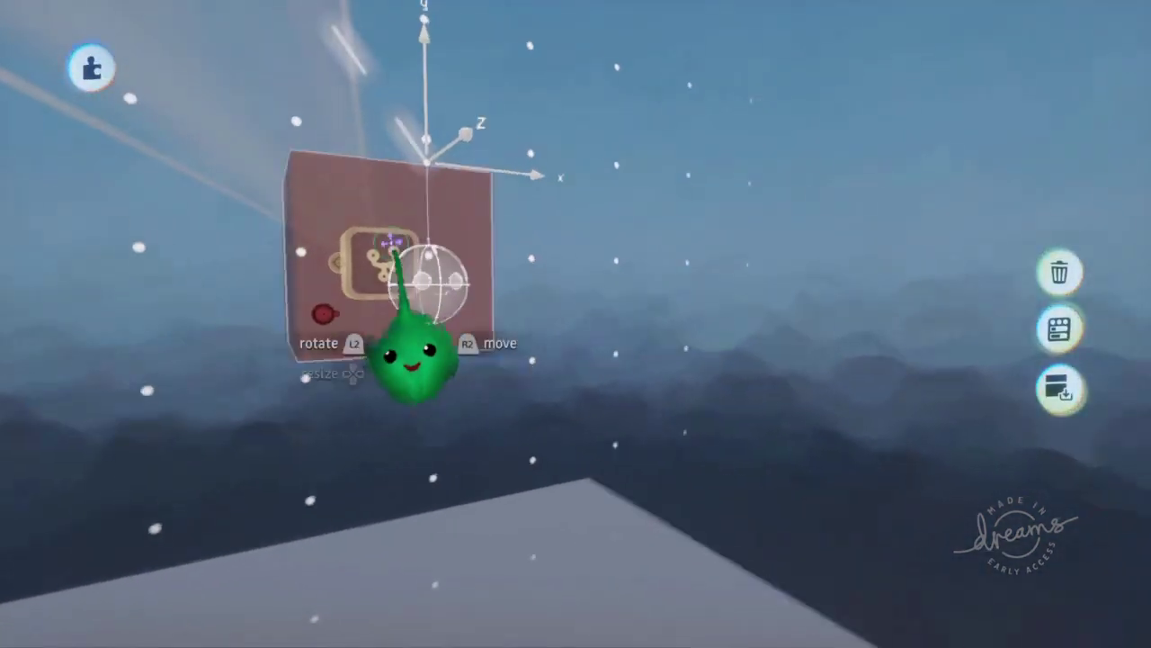
Step: Test the imp's possession of the cube in play mode and return to edit mode
{"action": "key", "text": "Escape"}
{"action": "left_click", "coordinate": [413, 455]}
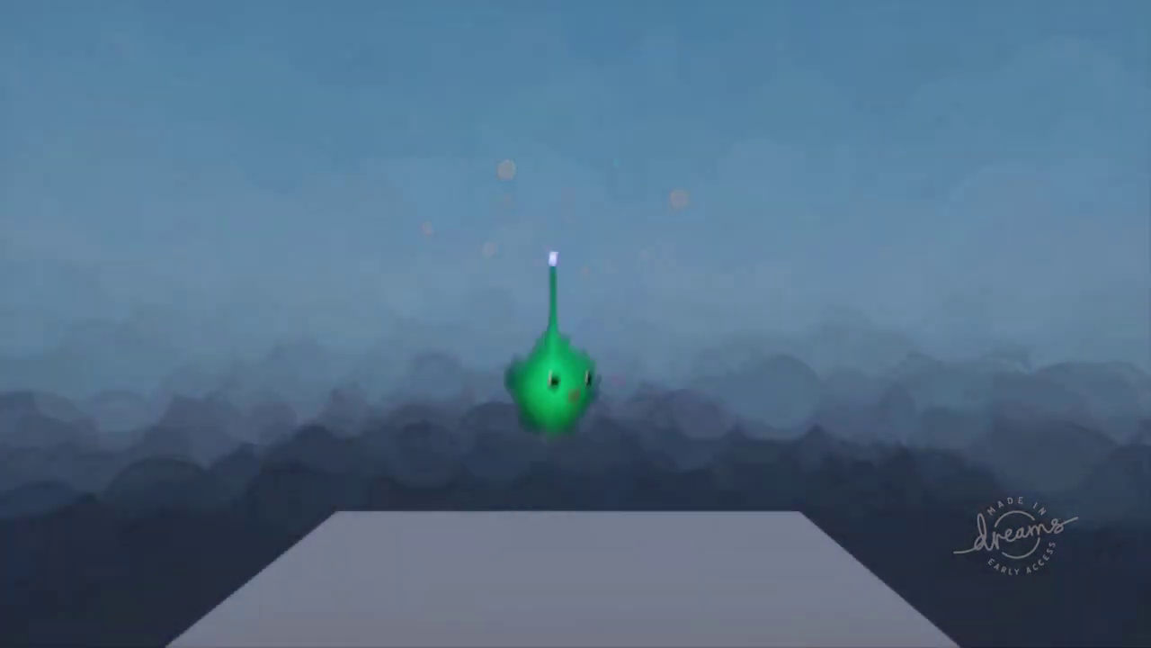
{"action": "key", "text": "Escape"}
{"action": "left_click", "coordinate": [369, 455]}
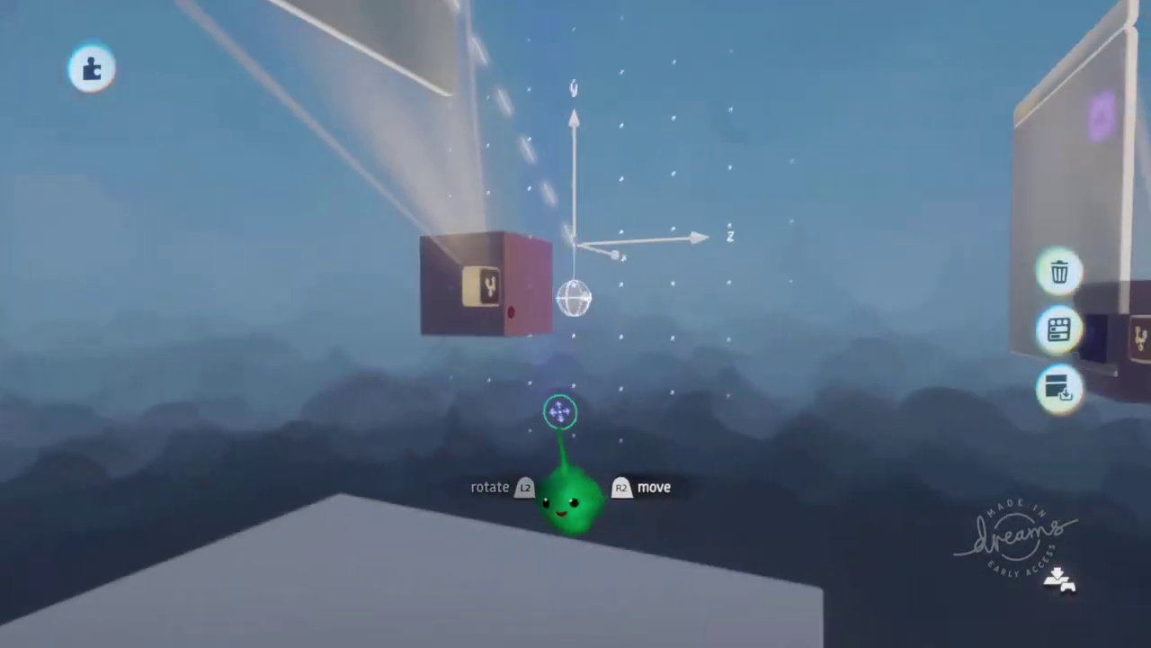
Step: Add a Tag gadget to the possessed cube's microchip, below the Controller Sensor
{"action": "middle_click_drag", "start_coordinate": [559, 412], "coordinate": [557, 322]}
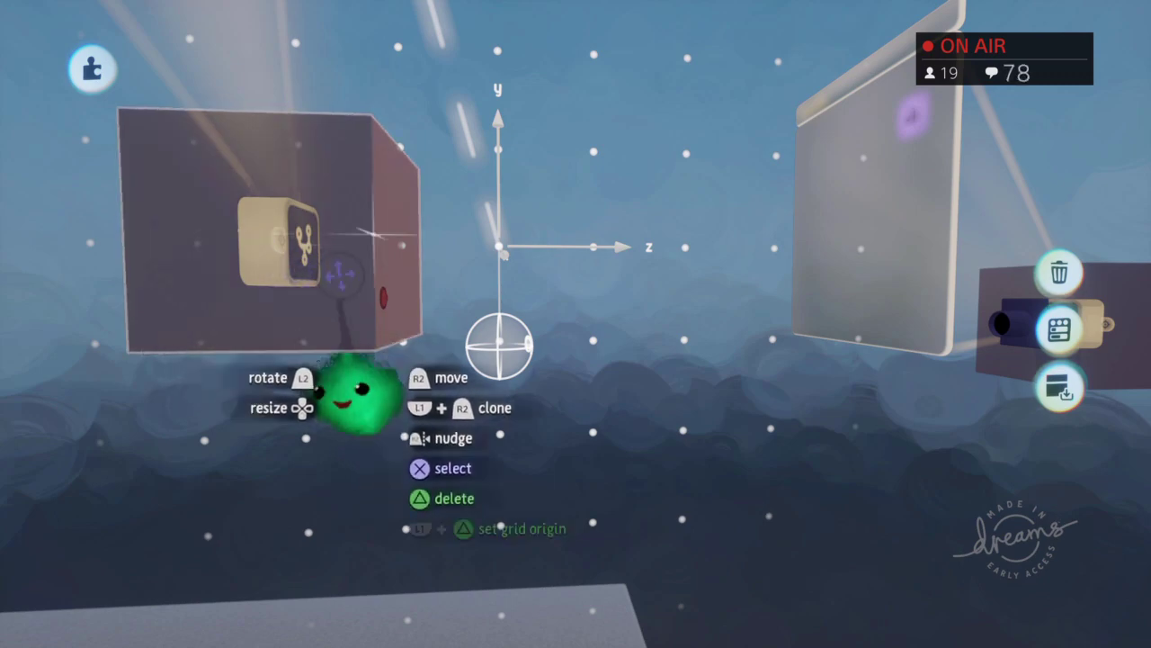
{"action": "scroll", "coordinate": [354, 393], "scroll_direction": "up", "scroll_amount": 3}
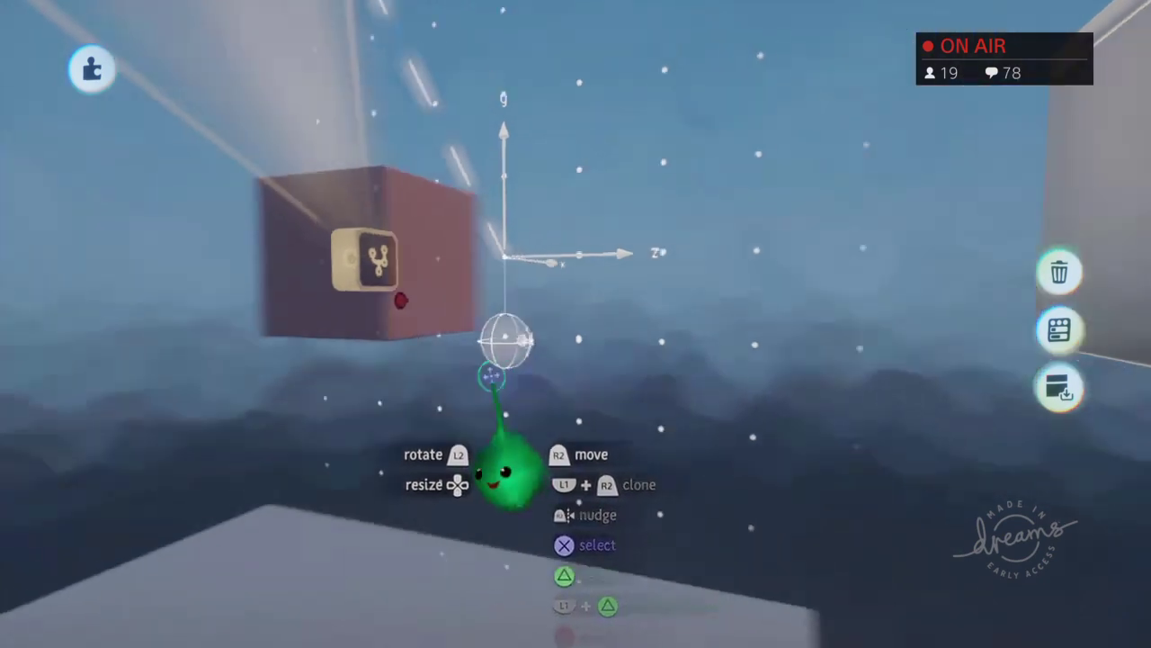
{"action": "middle_click_drag", "start_coordinate": [491, 376], "coordinate": [449, 233]}
{"action": "key", "text": "Escape"}
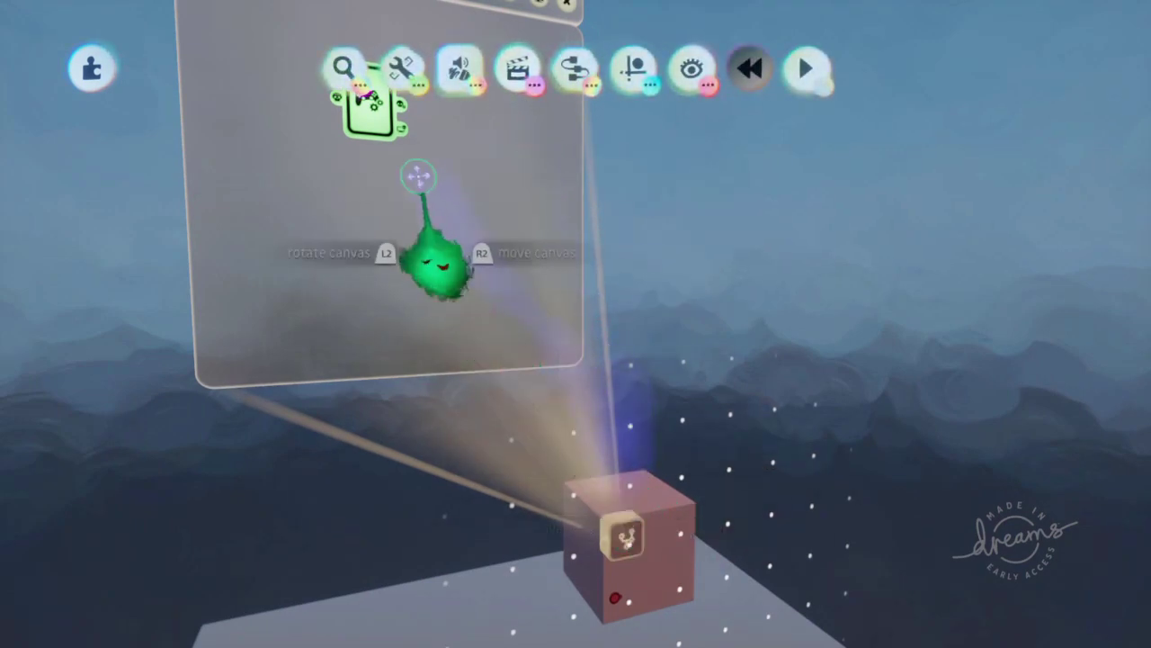
{"action": "left_click", "coordinate": [371, 110]}
{"action": "middle_click_drag", "start_coordinate": [372, 110], "coordinate": [468, 158]}
{"action": "middle_click_drag", "start_coordinate": [558, 225], "coordinate": [576, 180]}
{"action": "key", "text": "Escape"}
{"action": "left_click", "coordinate": [576, 71]}
{"action": "left_click", "coordinate": [451, 126]}
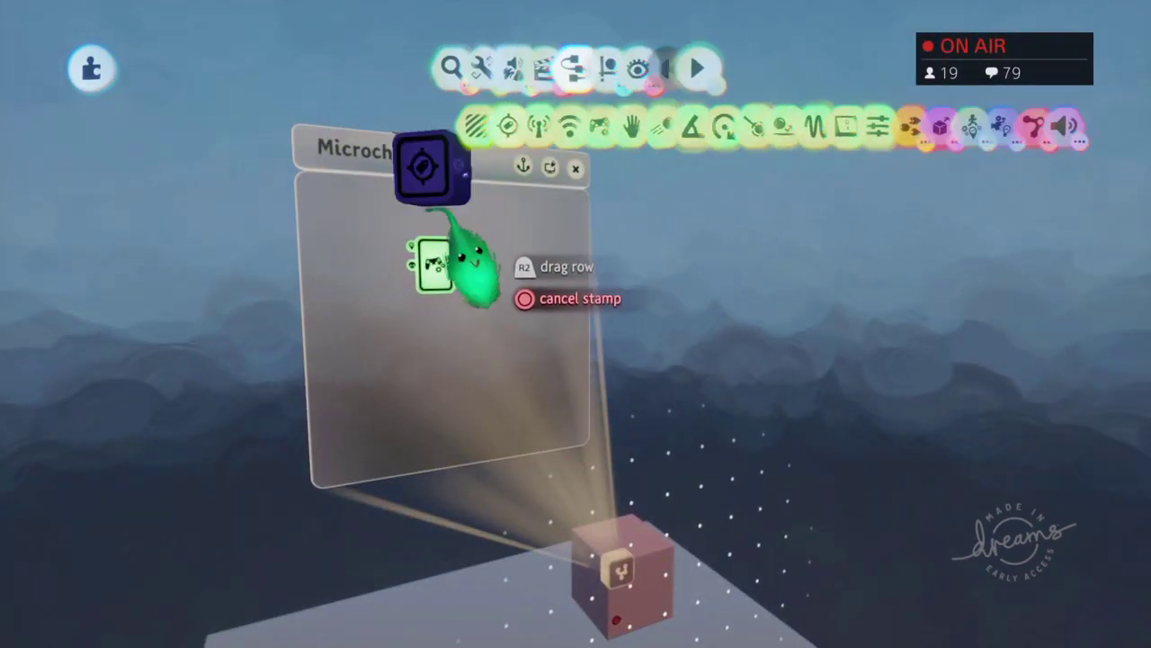
{"action": "middle_click_drag", "start_coordinate": [446, 376], "coordinate": [314, 383]}
Step: Position the Tag's point in front of the cube at the Controller Sensor's gizmo, and close both gadgets' properties windows
{"action": "left_click_drag", "start_coordinate": [251, 447], "coordinate": [517, 542]}
{"action": "middle_click_drag", "start_coordinate": [518, 542], "coordinate": [468, 267]}
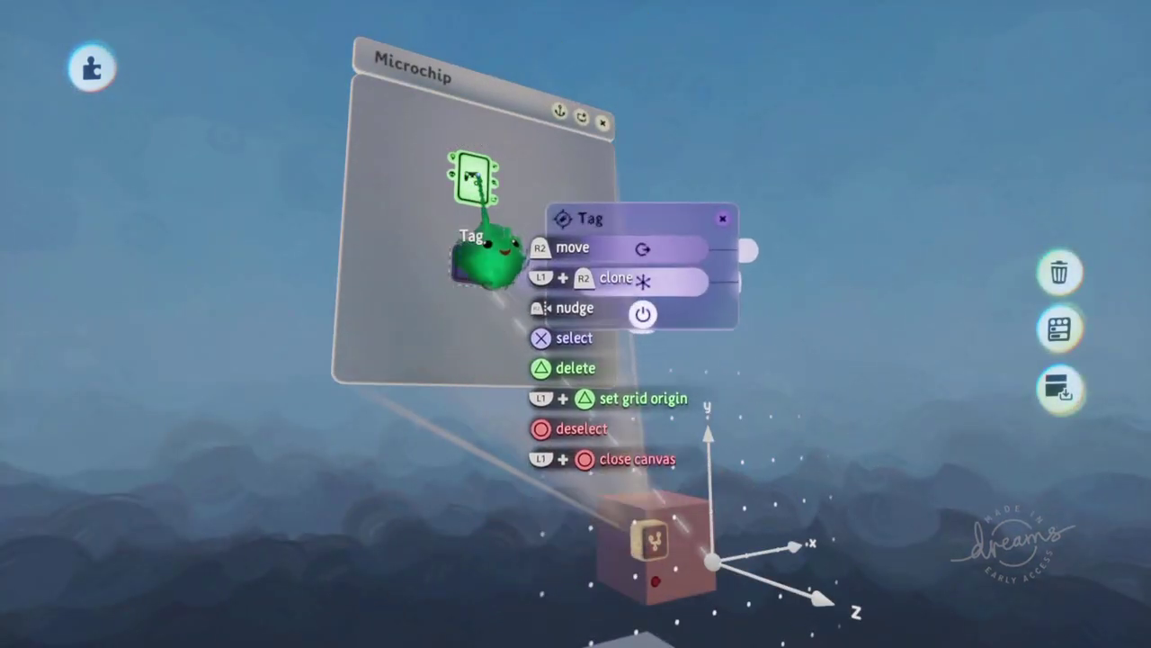
{"action": "middle_click_drag", "start_coordinate": [501, 601], "coordinate": [576, 547]}
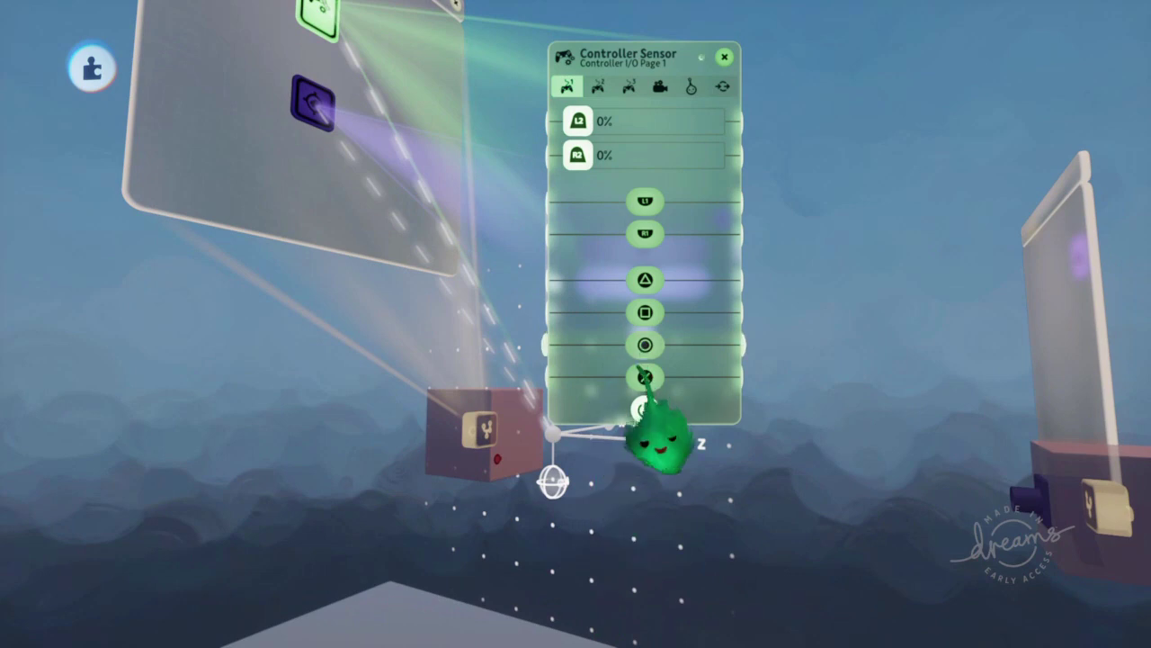
{"action": "key", "text": "Escape"}
{"action": "key", "text": "Escape"}
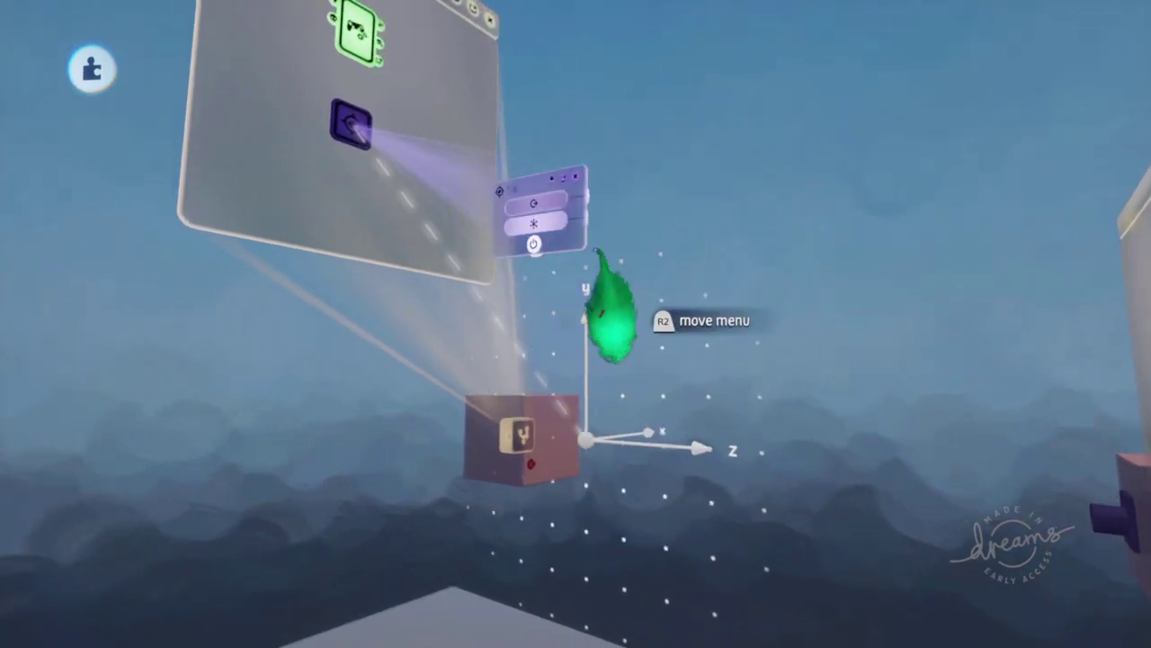
{"action": "middle_click_drag", "start_coordinate": [588, 239], "coordinate": [487, 305]}
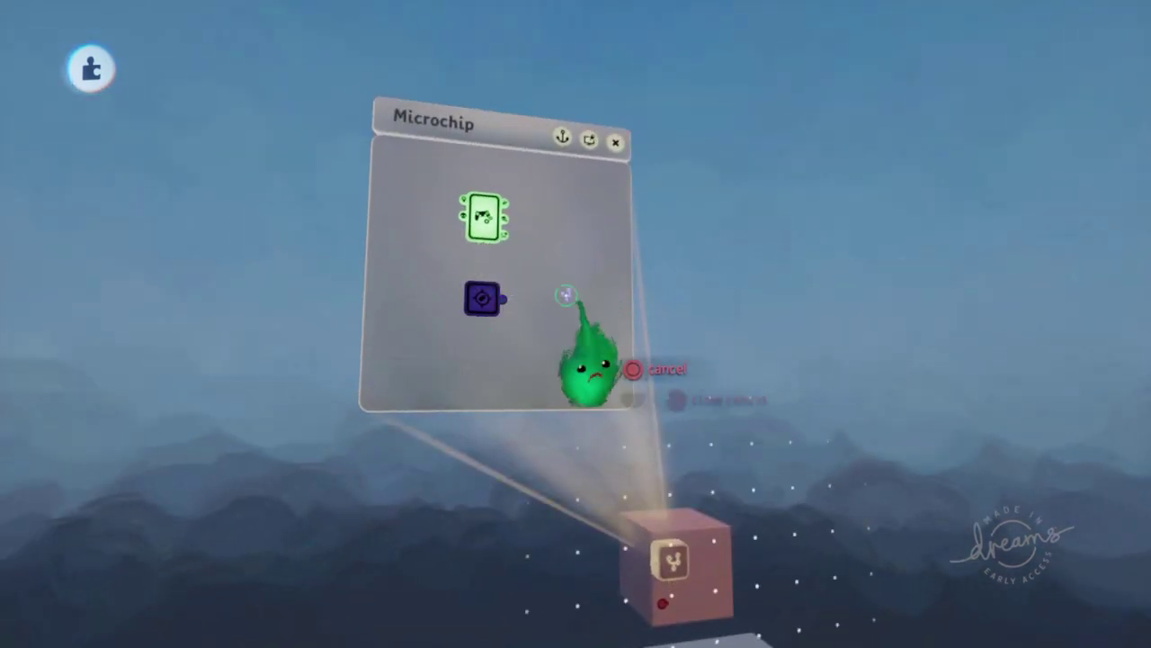
Step: Turn off grid snapping and reposition the camera cube so that it looks down onto the platform
{"action": "middle_click_drag", "start_coordinate": [698, 405], "coordinate": [522, 383]}
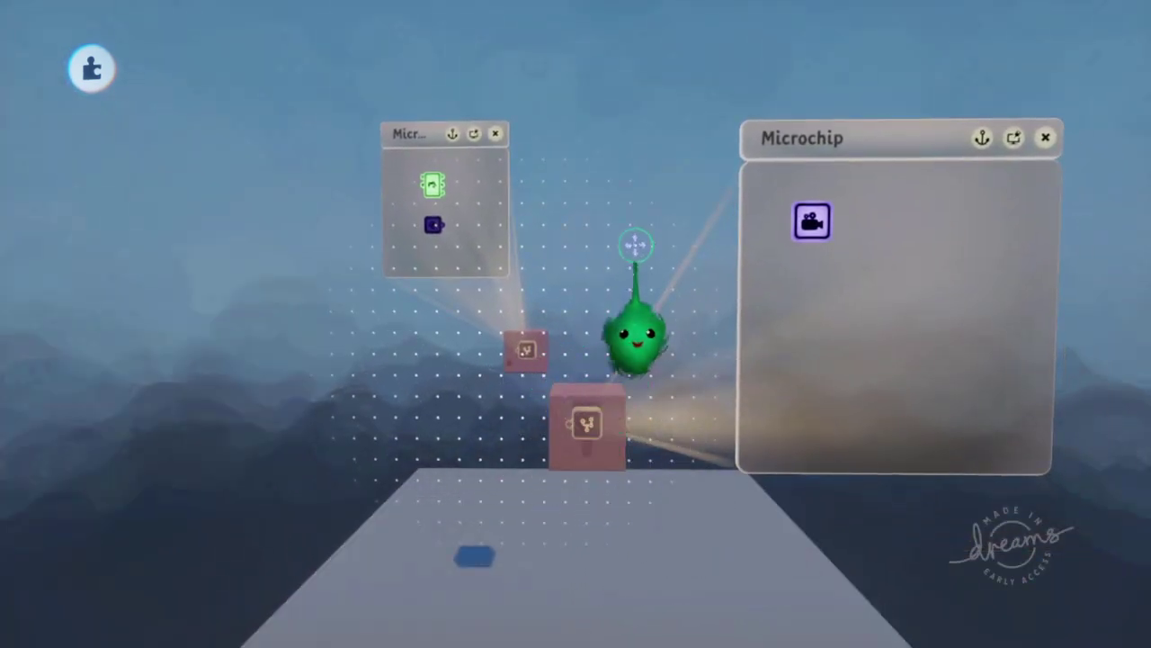
{"action": "middle_click_drag", "start_coordinate": [618, 279], "coordinate": [725, 194]}
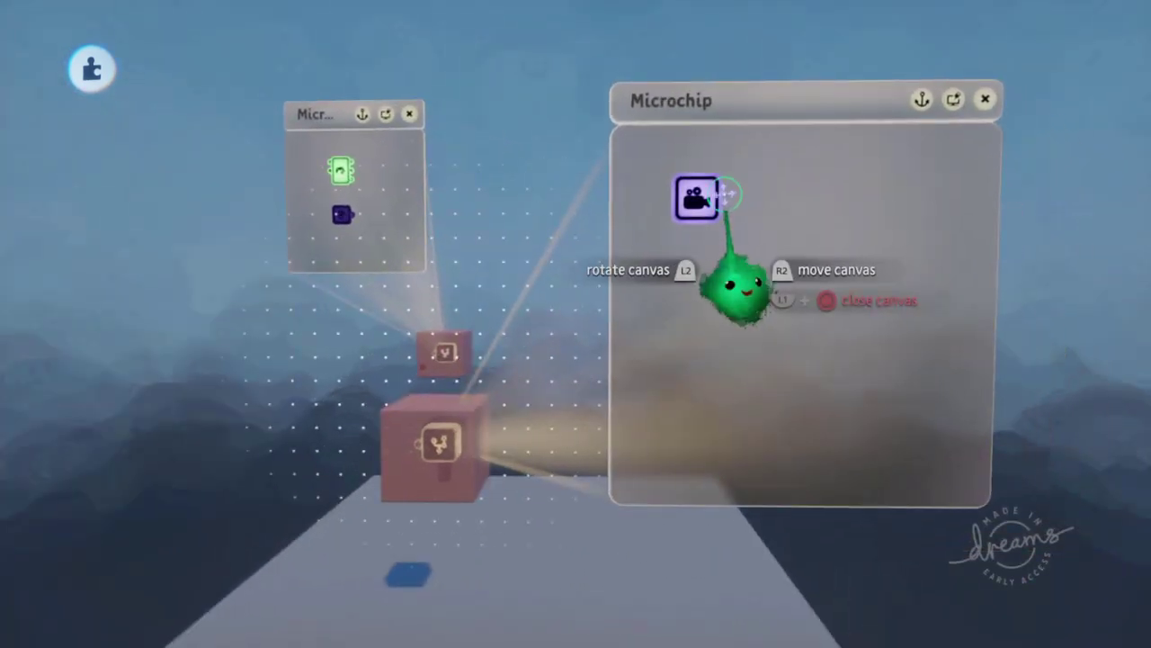
{"action": "mouse_move", "coordinate": [699, 324]}
{"action": "middle_mouse_down"}
{"action": "mouse_move", "coordinate": [656, 444]}
{"action": "mouse_move", "coordinate": [620, 455]}
{"action": "mouse_move", "coordinate": [629, 441]}
{"action": "mouse_move", "coordinate": [622, 343]}
{"action": "middle_mouse_up"}
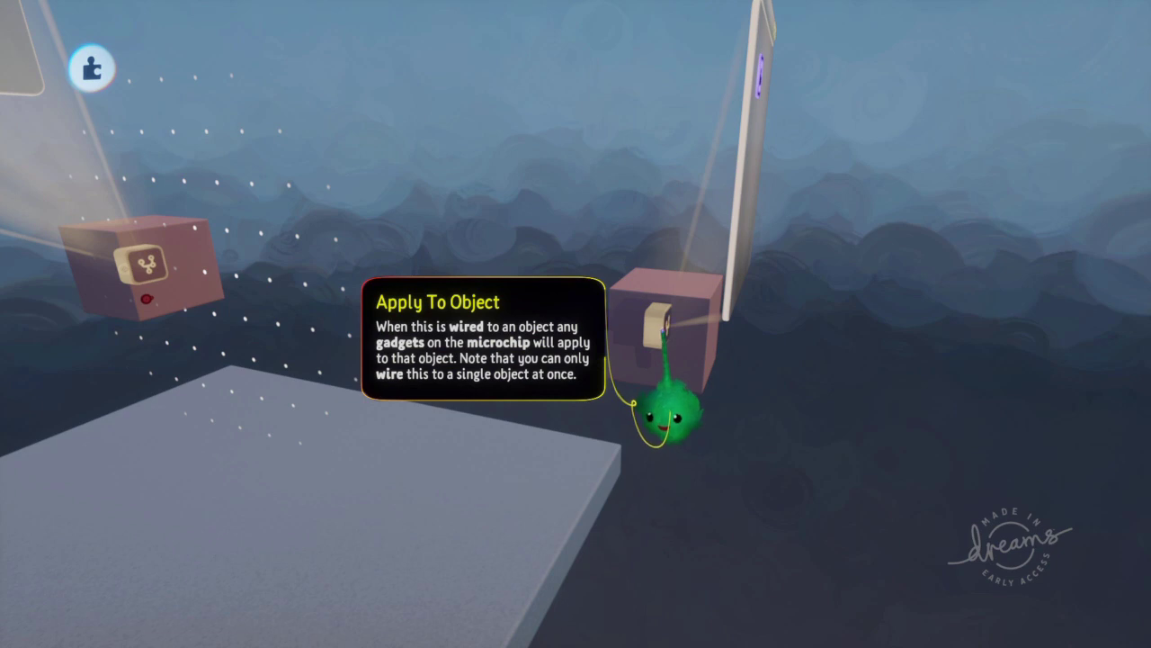
{"action": "mouse_move", "coordinate": [664, 333]}
{"action": "middle_mouse_down"}
{"action": "mouse_move", "coordinate": [620, 291]}
{"action": "mouse_move", "coordinate": [694, 229]}
{"action": "mouse_move", "coordinate": [675, 268]}
{"action": "mouse_move", "coordinate": [675, 476]}
{"action": "middle_mouse_up"}
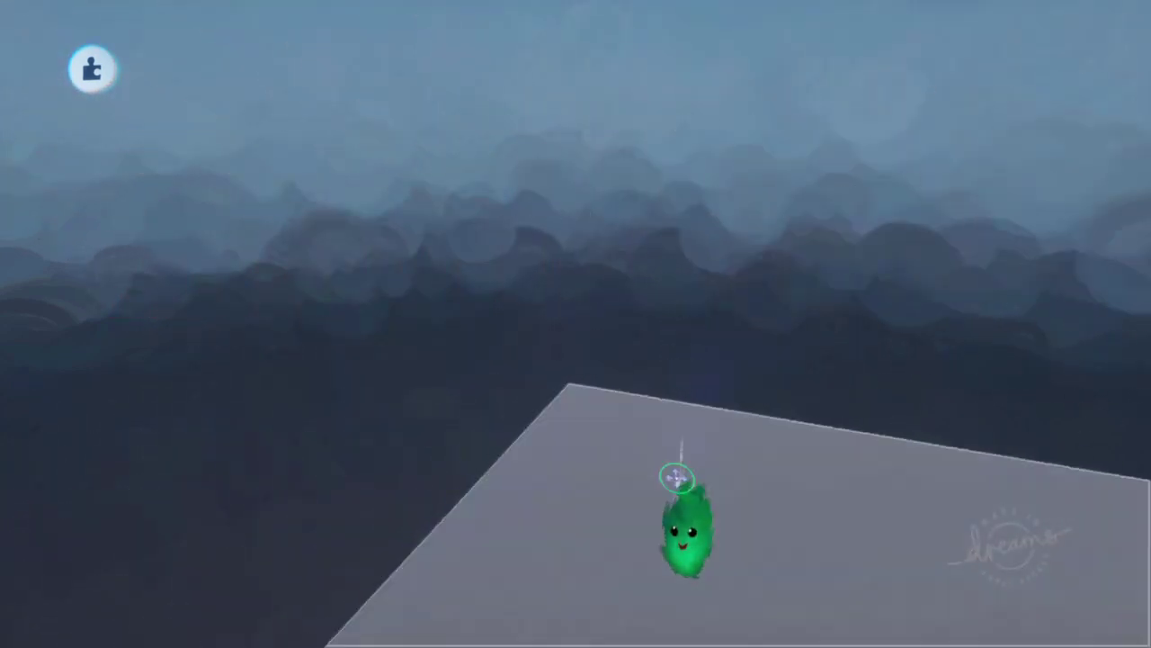
{"action": "middle_click_drag", "start_coordinate": [717, 537], "coordinate": [722, 338]}
{"action": "left_click", "coordinate": [634, 68]}
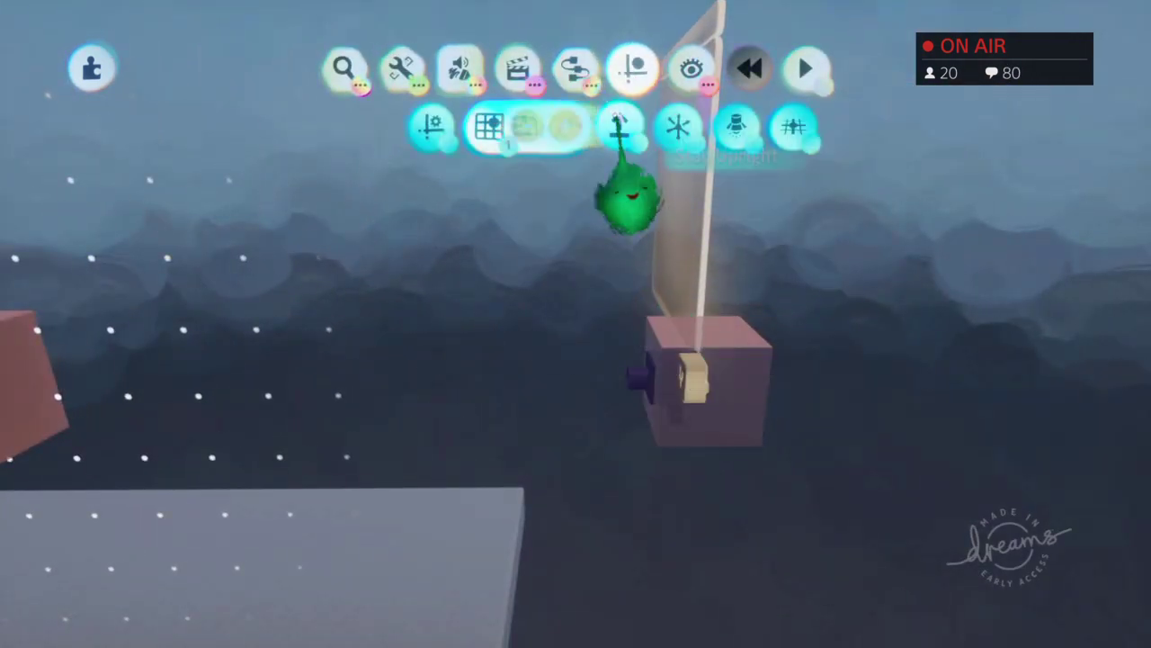
{"action": "left_click_drag", "start_coordinate": [743, 383], "coordinate": [745, 381]}
{"action": "middle_click_drag", "start_coordinate": [744, 381], "coordinate": [537, 447]}
Step: Check the camera cube's new view in play mode and return to edit mode
{"action": "key", "text": "Escape"}
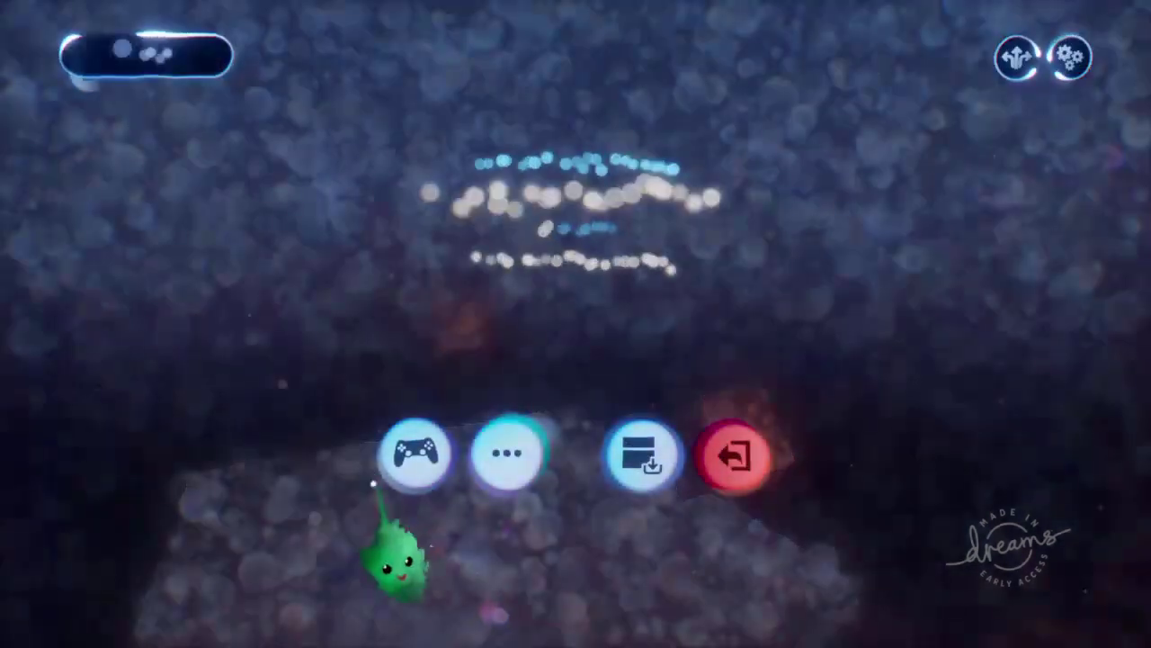
{"action": "left_click", "coordinate": [416, 456]}
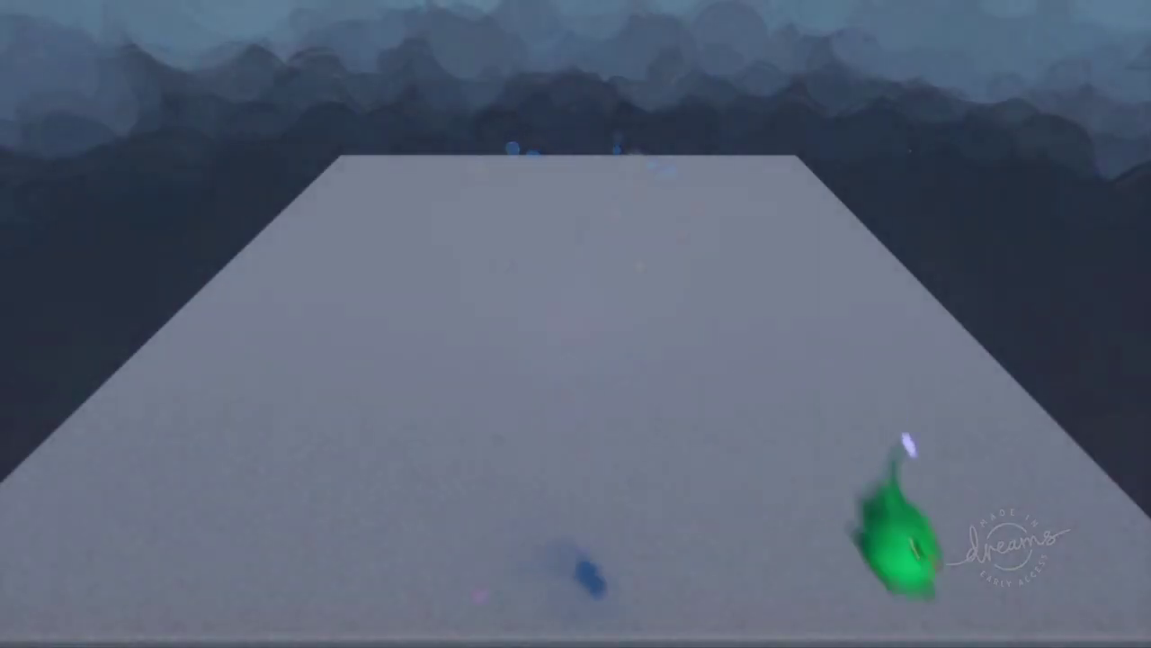
{"action": "key", "text": "Escape"}
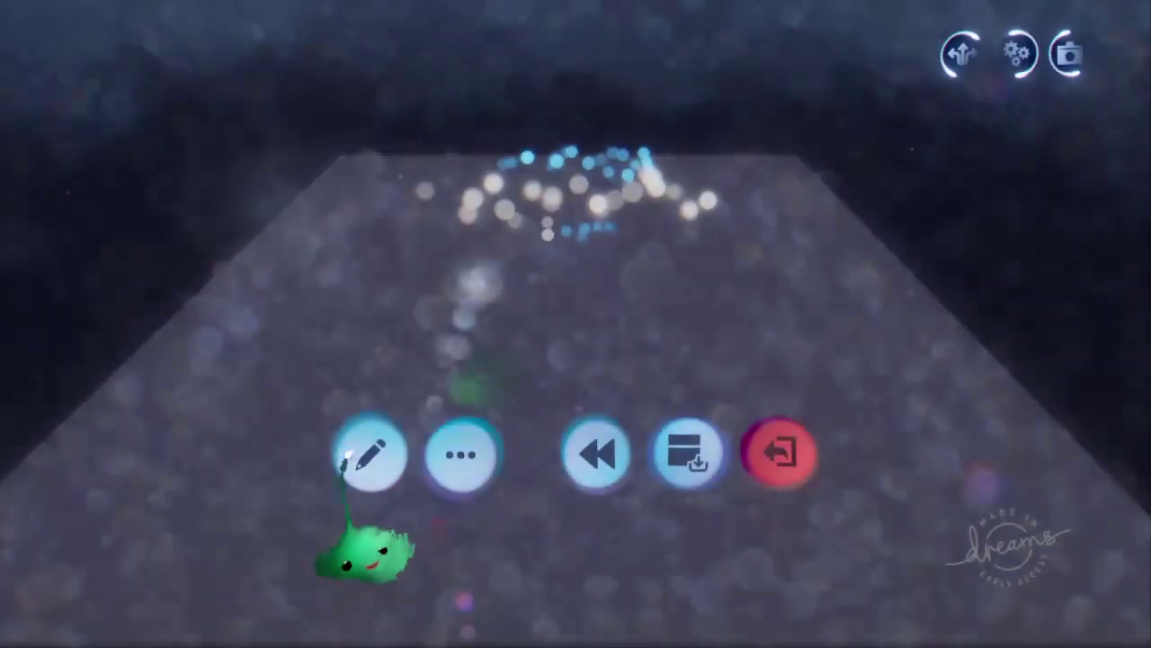
{"action": "left_click", "coordinate": [367, 455]}
Step: Add a Laser Scope gadget to the camera cube's microchip, below the Camera
{"action": "mouse_move", "coordinate": [486, 488]}
{"action": "middle_mouse_down"}
{"action": "mouse_move", "coordinate": [633, 502]}
{"action": "mouse_move", "coordinate": [680, 431]}
{"action": "mouse_move", "coordinate": [607, 146]}
{"action": "middle_mouse_up"}
{"action": "left_click", "coordinate": [567, 61]}
{"action": "left_click_drag", "start_coordinate": [597, 119], "coordinate": [518, 128]}
{"action": "left_click", "coordinate": [823, 125]}
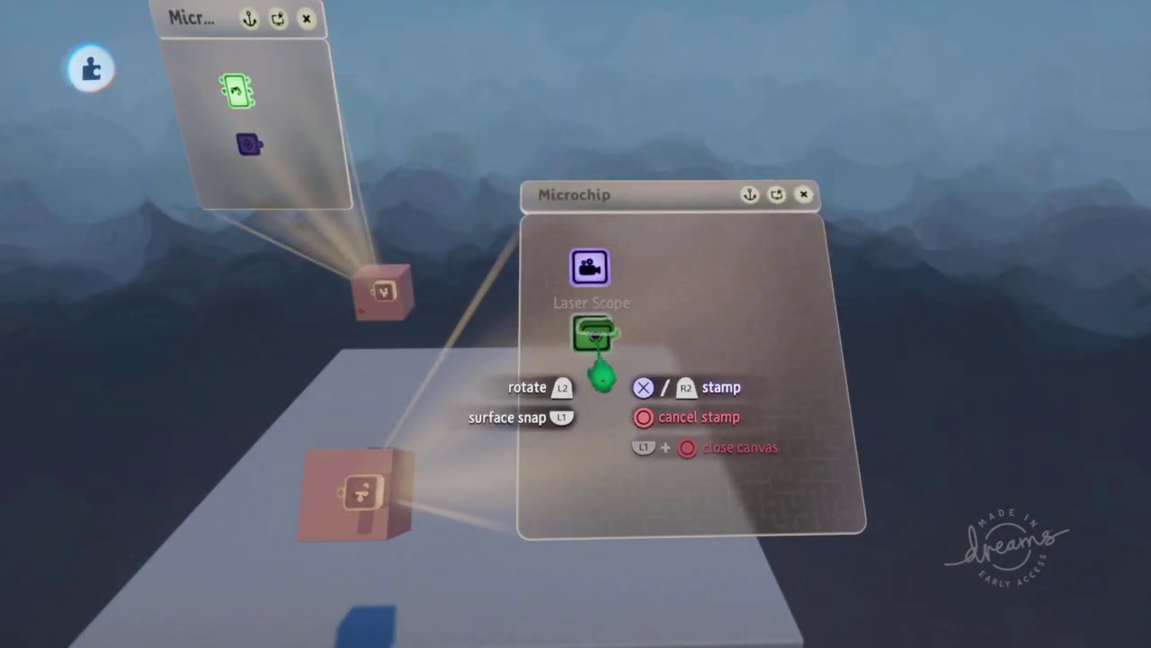
{"action": "left_click", "coordinate": [596, 339]}
Step: Rename the Tag on the possessed cube's microchip as "Imp Tip"
{"action": "middle_click_drag", "start_coordinate": [589, 374], "coordinate": [601, 205]}
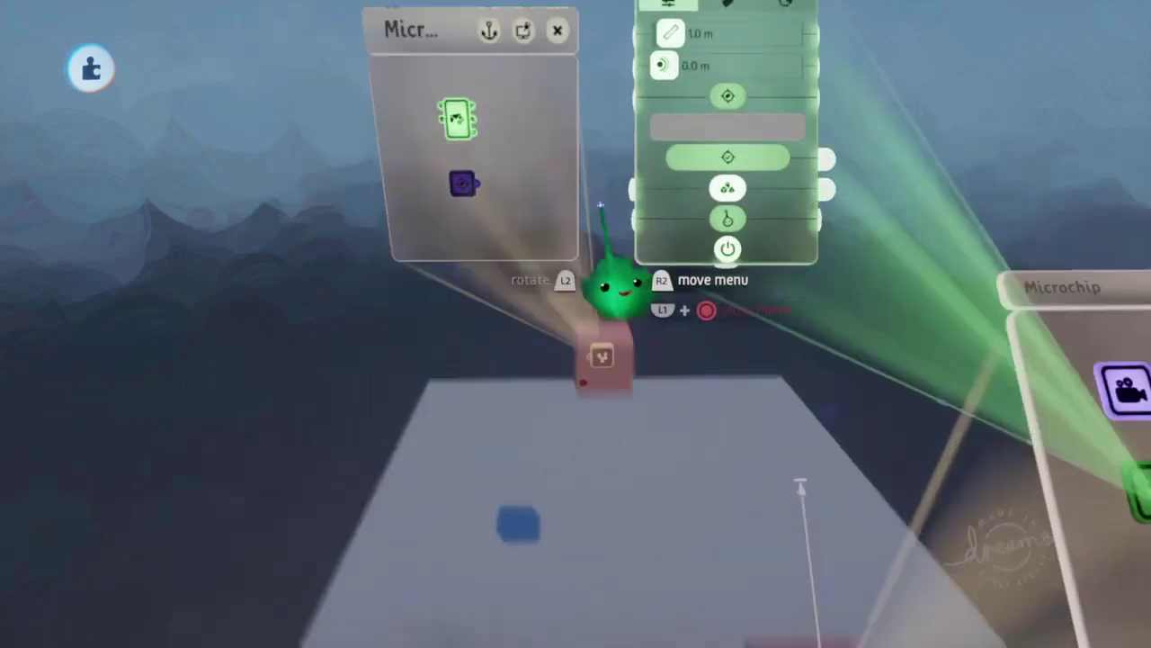
{"action": "left_click", "coordinate": [480, 236]}
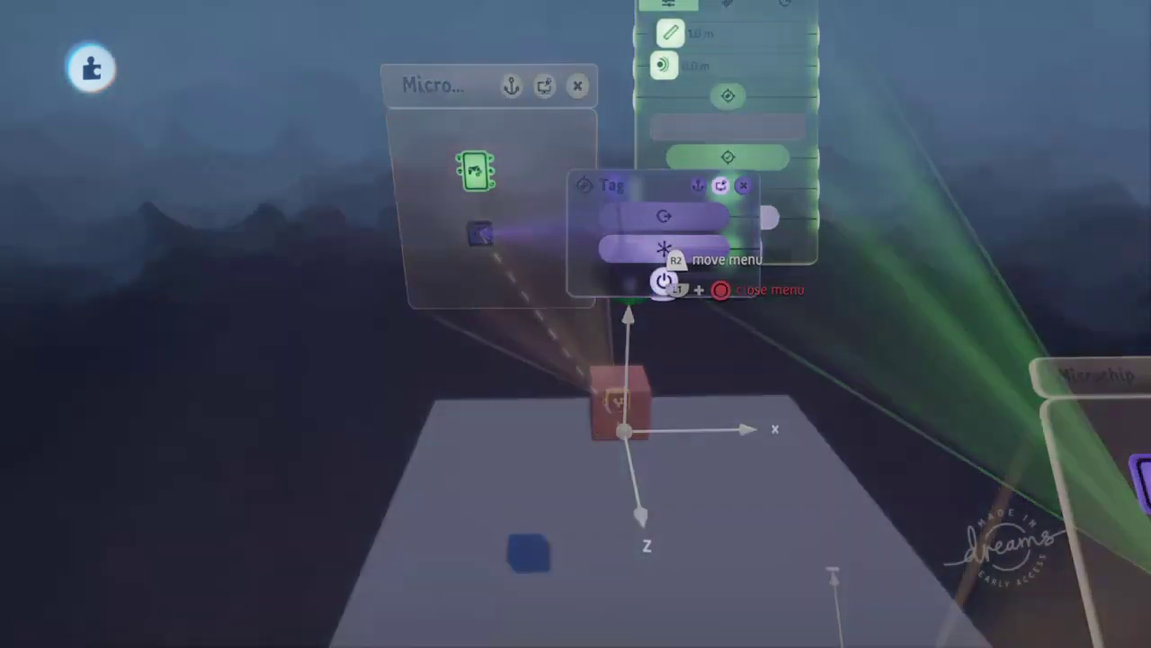
{"action": "left_click", "coordinate": [663, 261]}
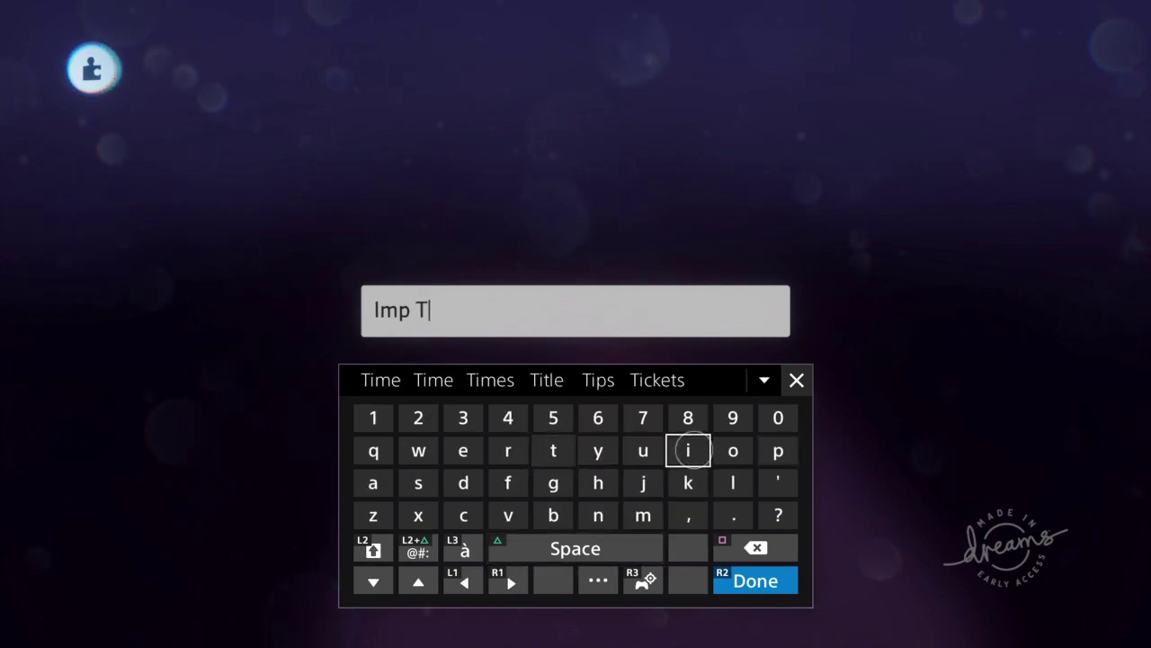
{"action": "key", "text": "Return"}
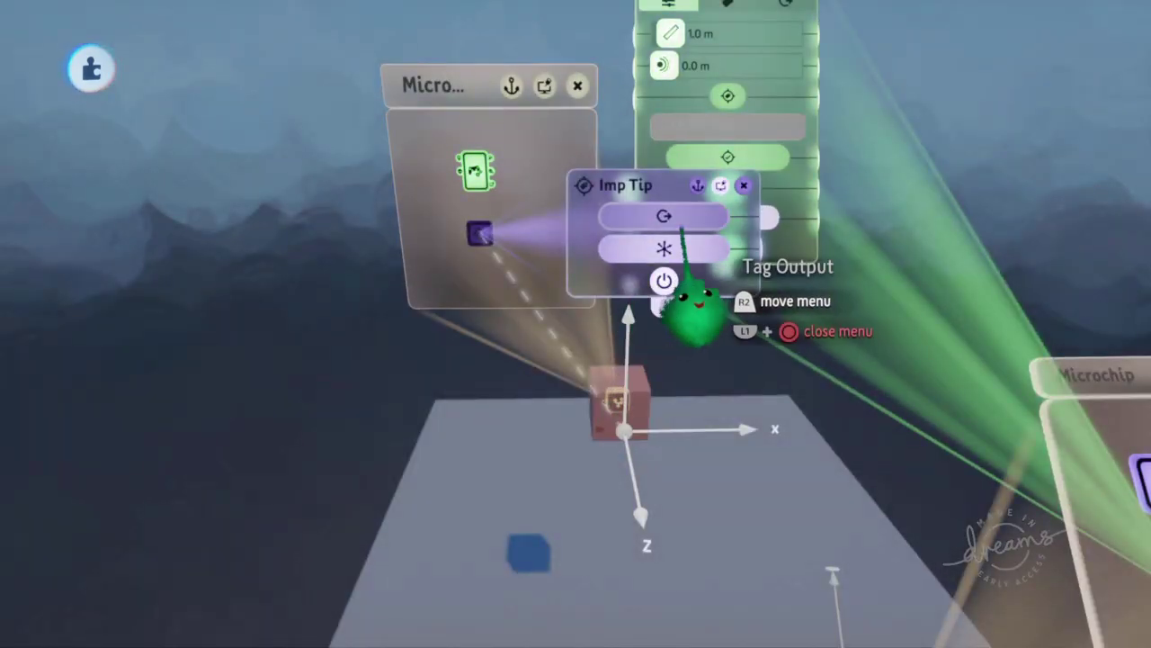
Step: Set the Laser Scope's length to 19.4 m and its tag to "Imp Tip", and move the possessed cube to test the aim
{"action": "middle_click_drag", "start_coordinate": [728, 96], "coordinate": [643, 282]}
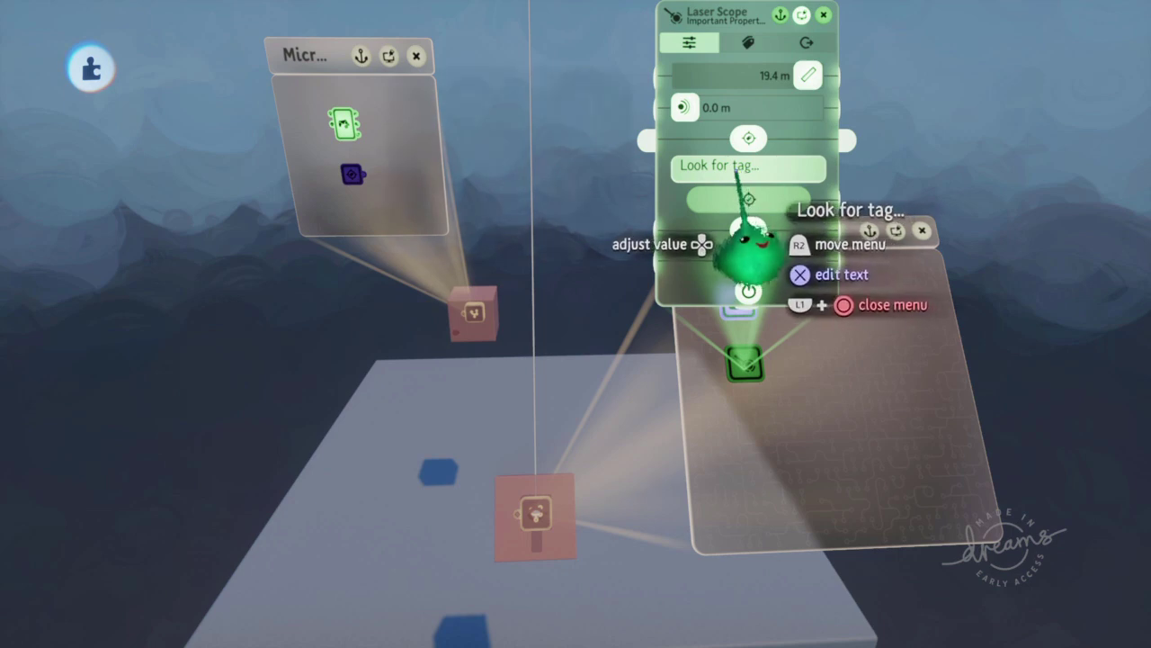
{"action": "mouse_move", "coordinate": [749, 245]}
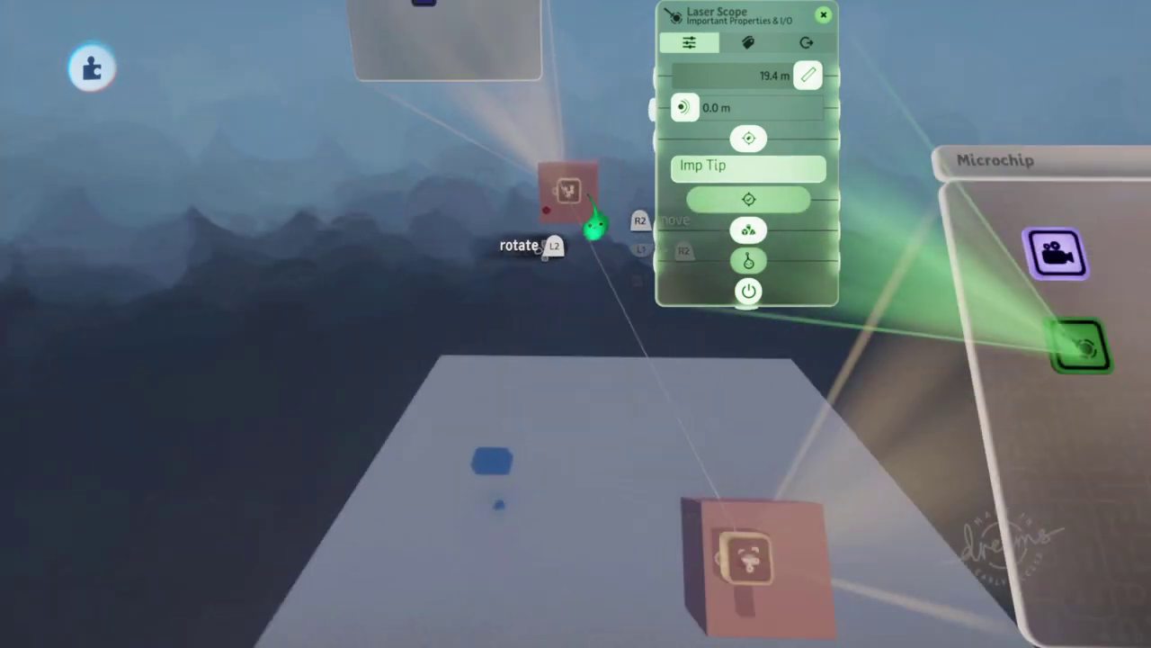
{"action": "mouse_move", "coordinate": [594, 227]}
{"action": "left_mouse_down"}
{"action": "mouse_move", "coordinate": [594, 380]}
{"action": "mouse_move", "coordinate": [728, 429]}
{"action": "mouse_move", "coordinate": [699, 489]}
{"action": "mouse_move", "coordinate": [590, 466]}
{"action": "mouse_move", "coordinate": [650, 296]}
{"action": "mouse_move", "coordinate": [625, 282]}
{"action": "left_mouse_up"}
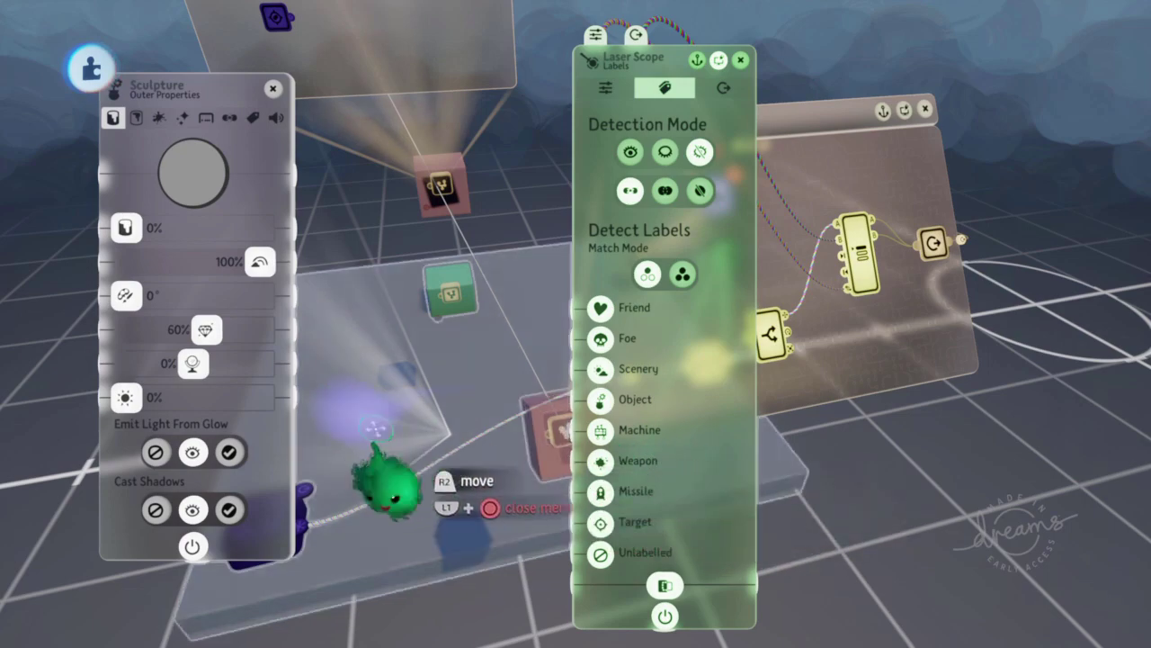
Step: Set the Detection Mode on the Laser Scope's Labels page to visible objects
{"action": "middle_click_drag", "start_coordinate": [462, 394], "coordinate": [632, 149]}
{"action": "left_click", "coordinate": [636, 149]}
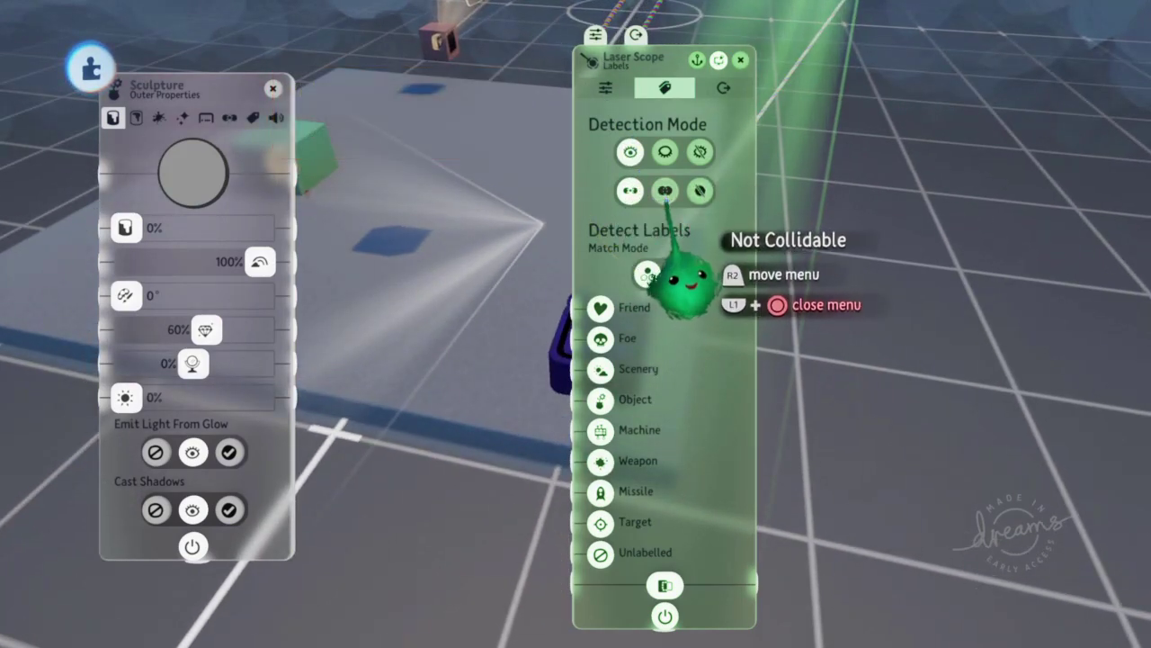
Step: Set the Laser Scope's Detection Mode to ignore visibility and check the floor sculpture's Physical Properties
{"action": "left_click_drag", "start_coordinate": [673, 360], "coordinate": [821, 306]}
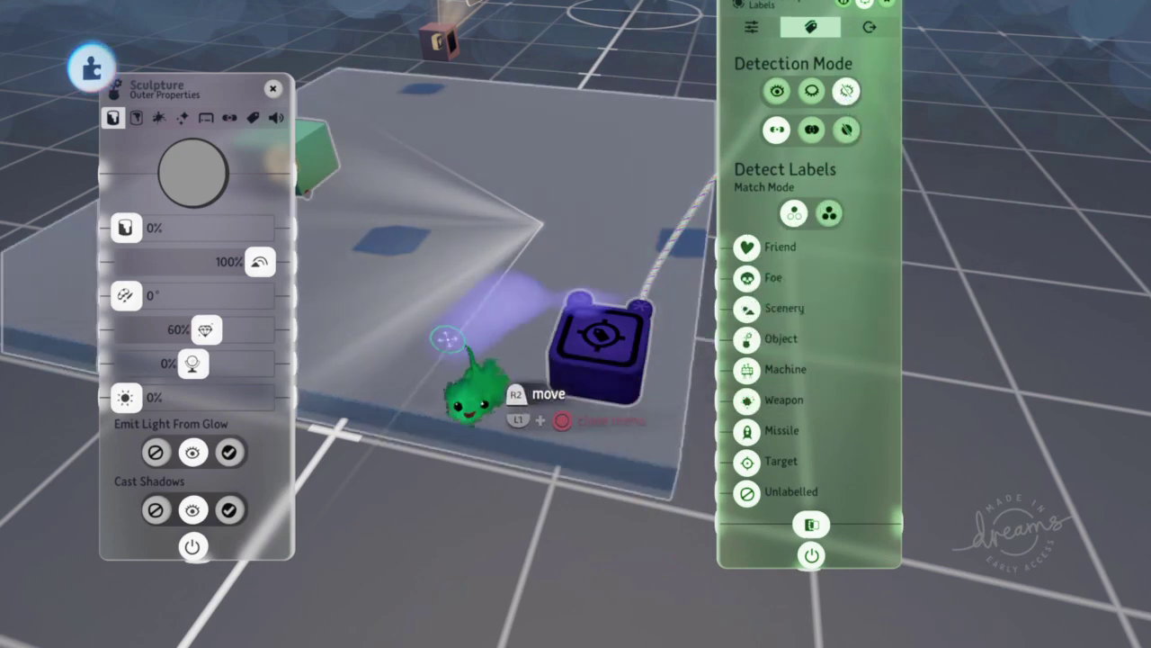
{"action": "left_click", "coordinate": [206, 118]}
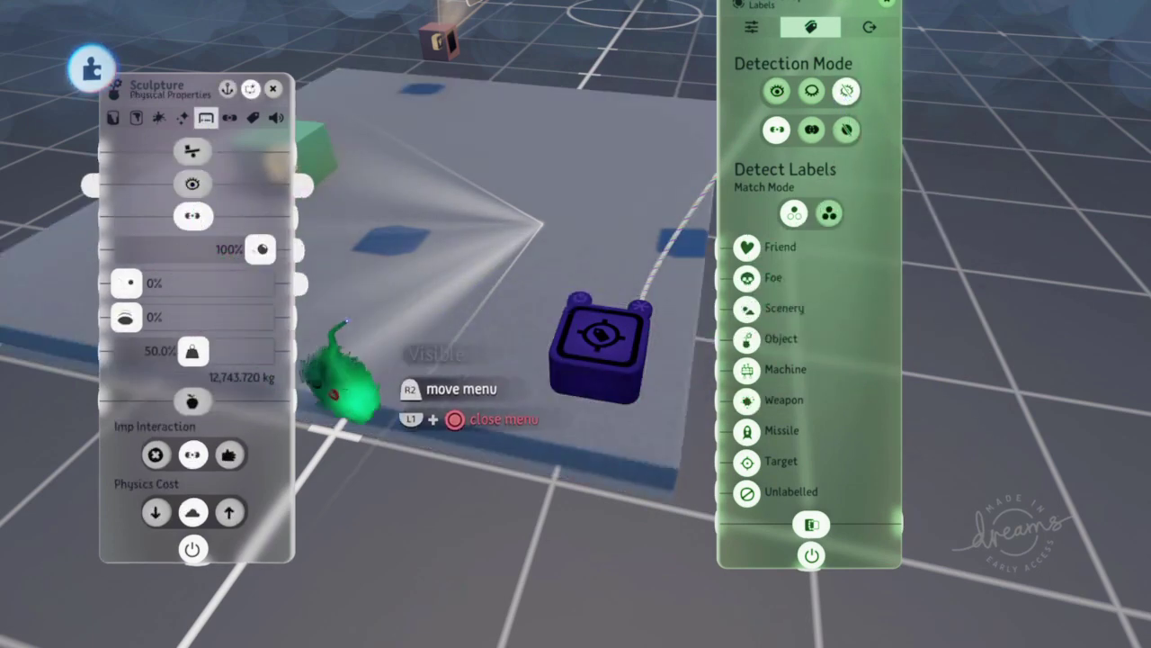
{"action": "key", "text": "Escape"}
Step: Play-test the scene by moving the possessed cube around to check the Laser Scope camera's tracking
{"action": "left_click", "coordinate": [417, 455]}
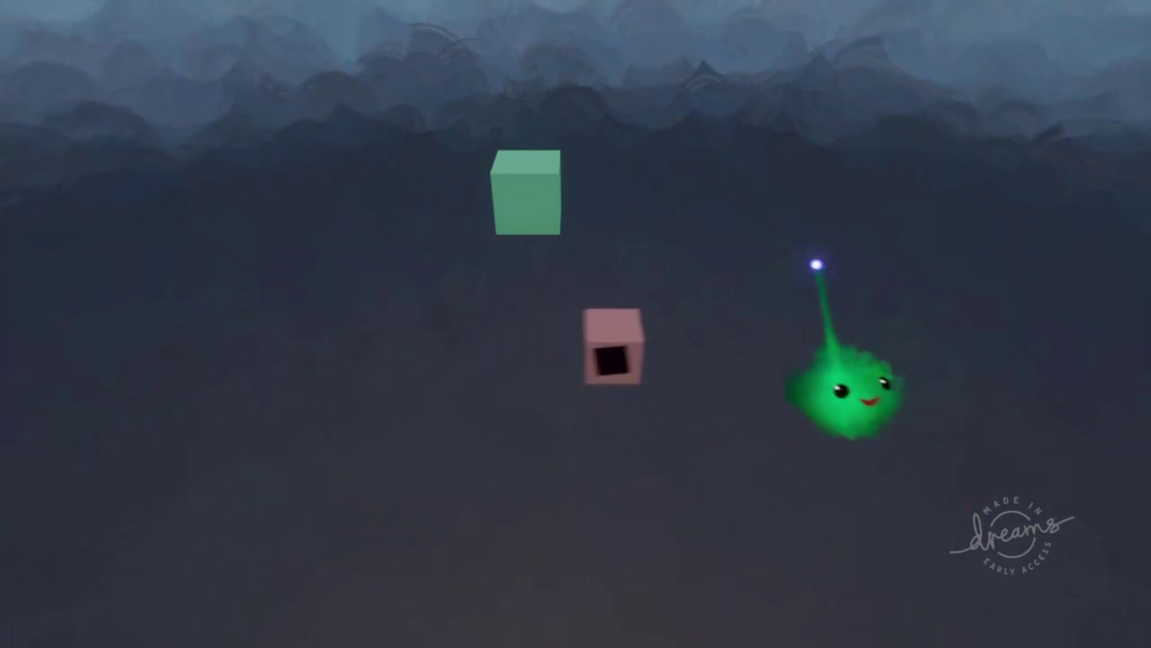
{"action": "left_click_drag", "start_coordinate": [631, 255], "coordinate": [540, 535]}
{"action": "key", "text": "Escape"}
Step: Enlarge the floor slab beneath the cubes to about 523%
{"action": "left_click", "coordinate": [372, 449]}
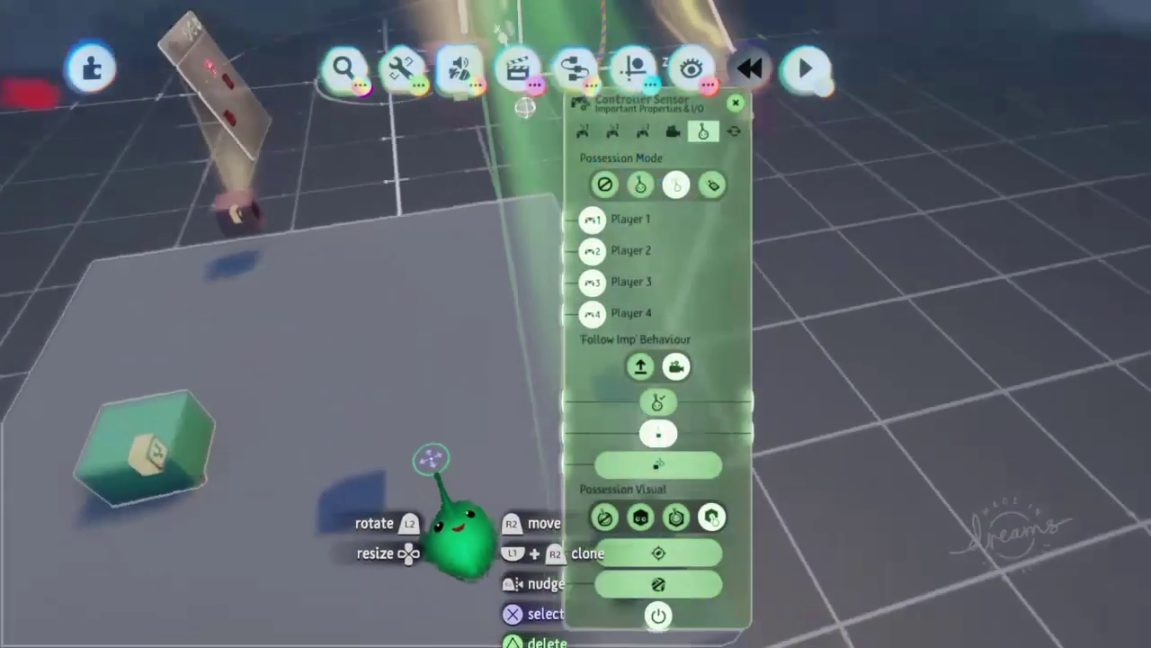
{"action": "key", "text": "Up"}
{"action": "left_click_drag", "start_coordinate": [360, 515], "coordinate": [362, 546]}
{"action": "scroll", "coordinate": [431, 459], "scroll_direction": "up", "scroll_amount": 4}
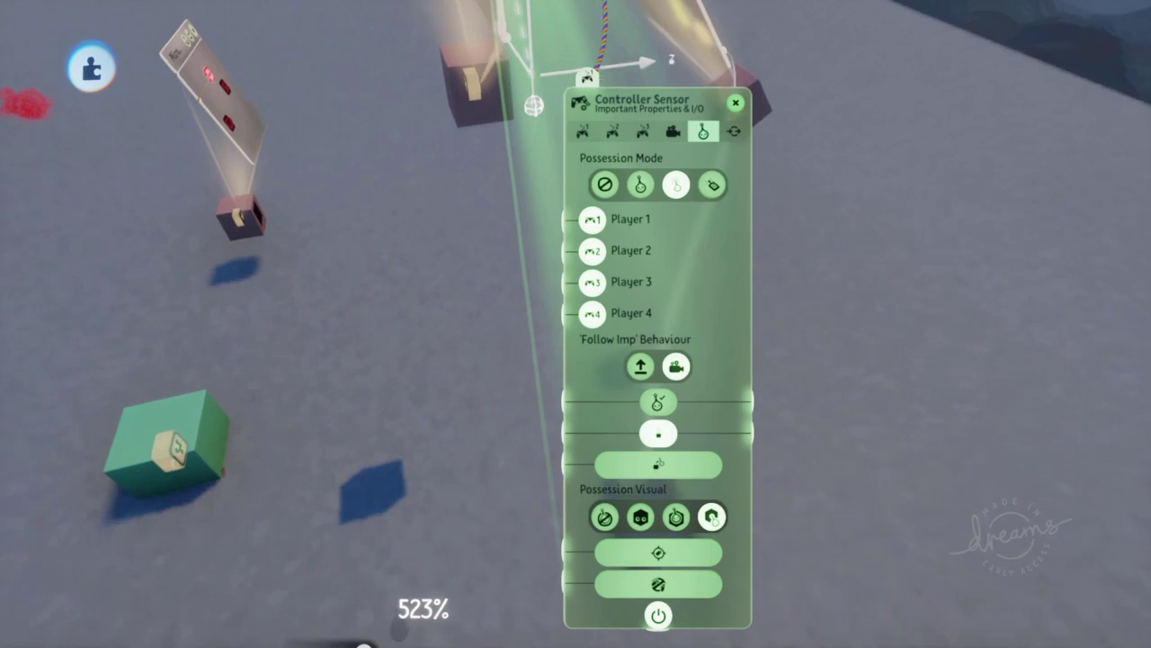
Step: Activate the sculpture detail tool for reducing the enlarged floor's detail
{"action": "left_click", "coordinate": [402, 67]}
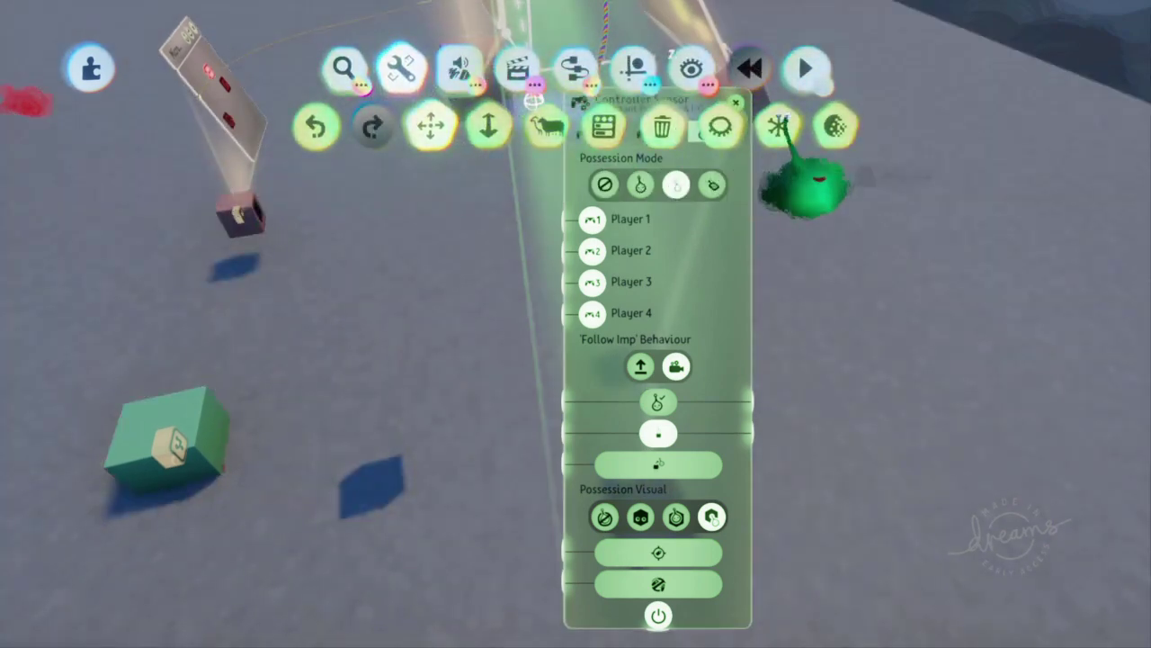
{"action": "left_click", "coordinate": [837, 126]}
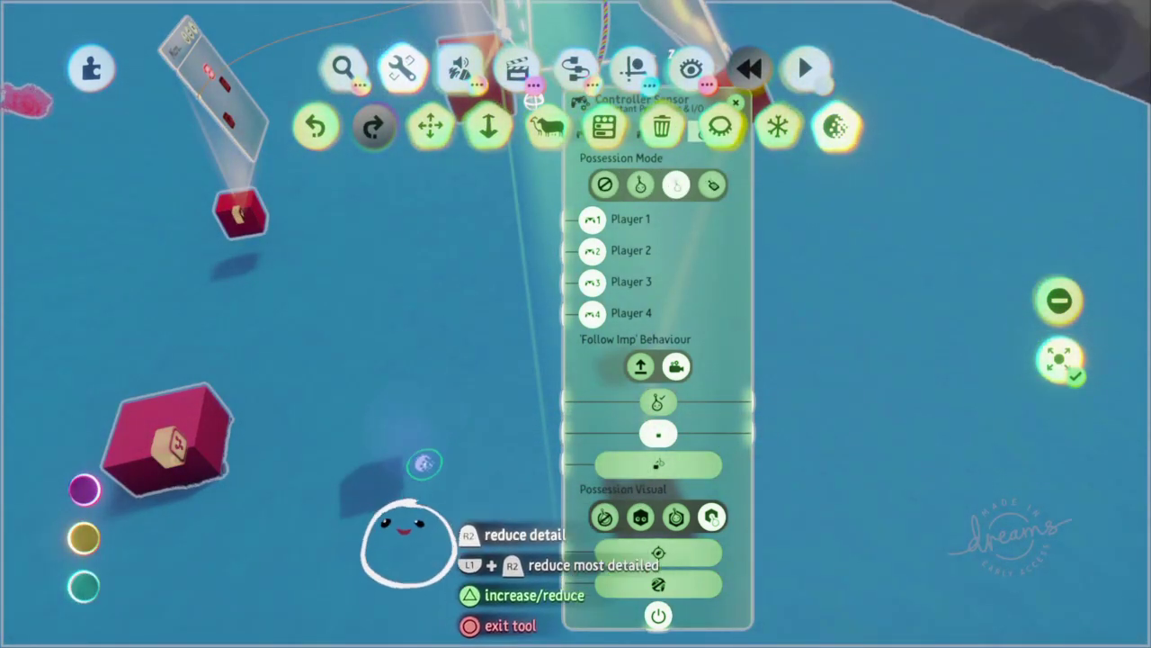